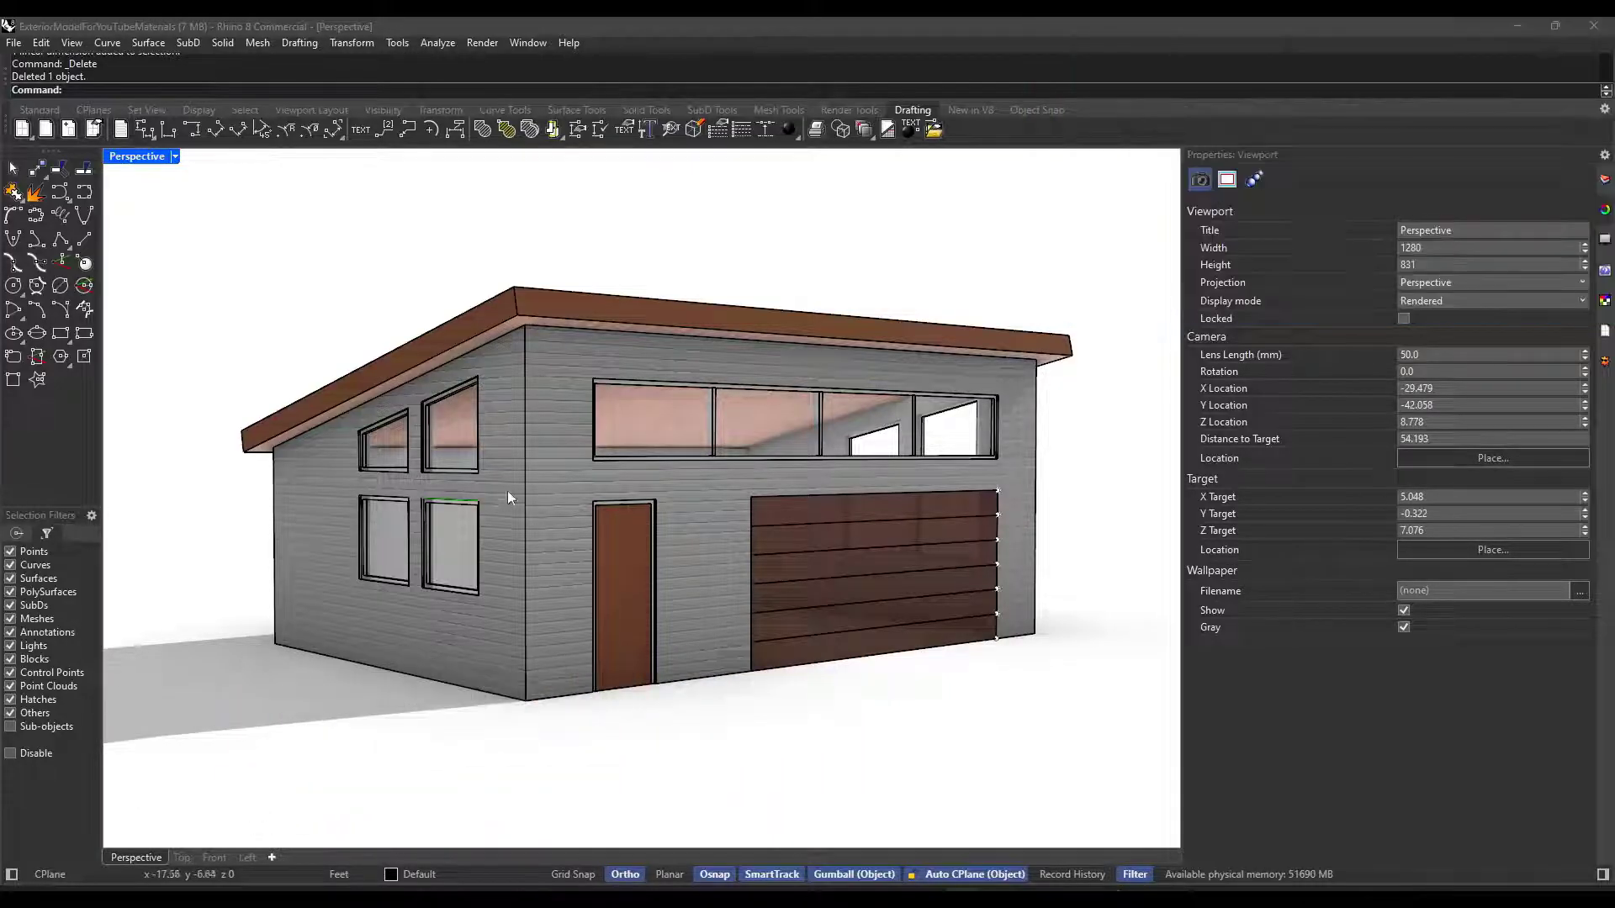
Examine the four windows on the side wall of the garage building from several angles and distances
right_drag(648, 523, 707, 515)
scroll(673, 441, up, 3)
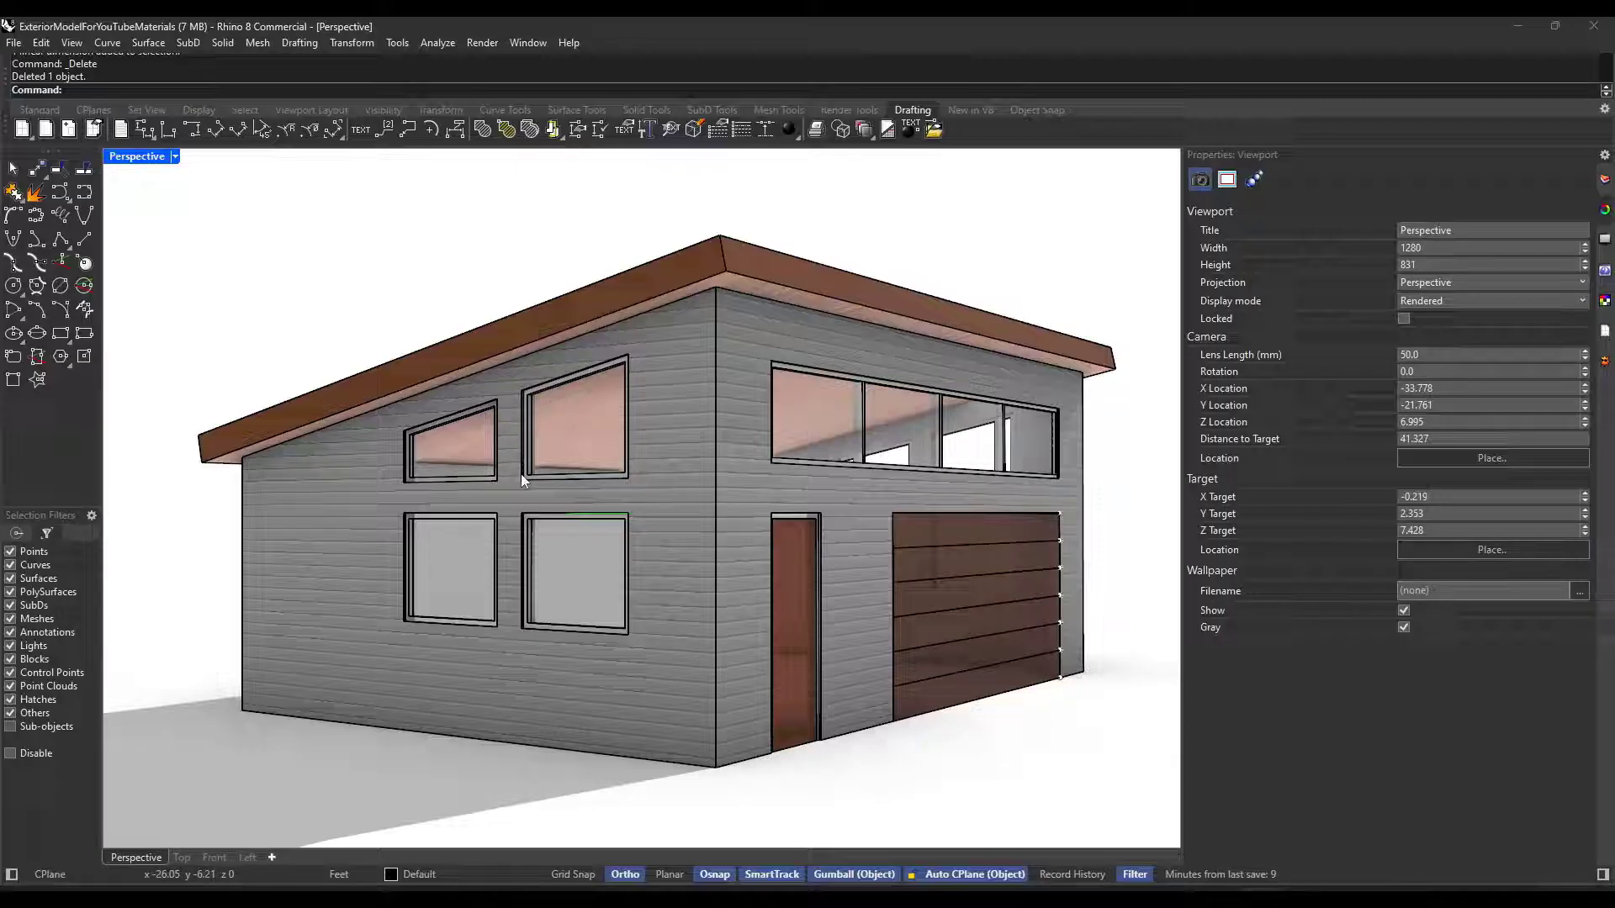
scroll(515, 462, up, 3)
scroll(520, 461, up, 1)
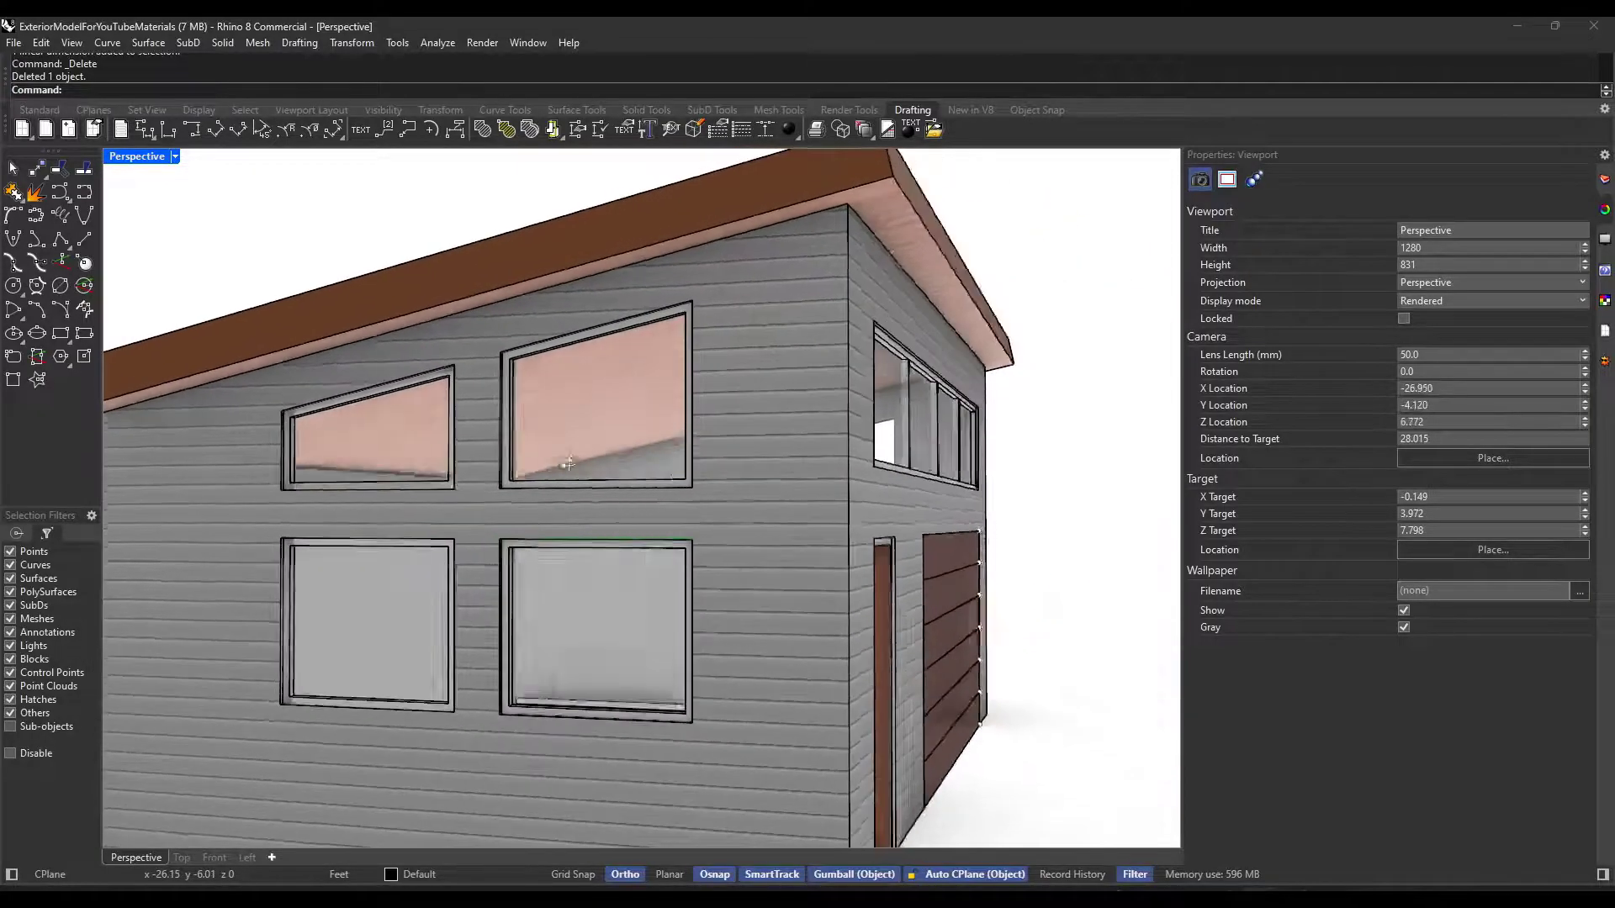
right_drag(568, 463, 540, 478)
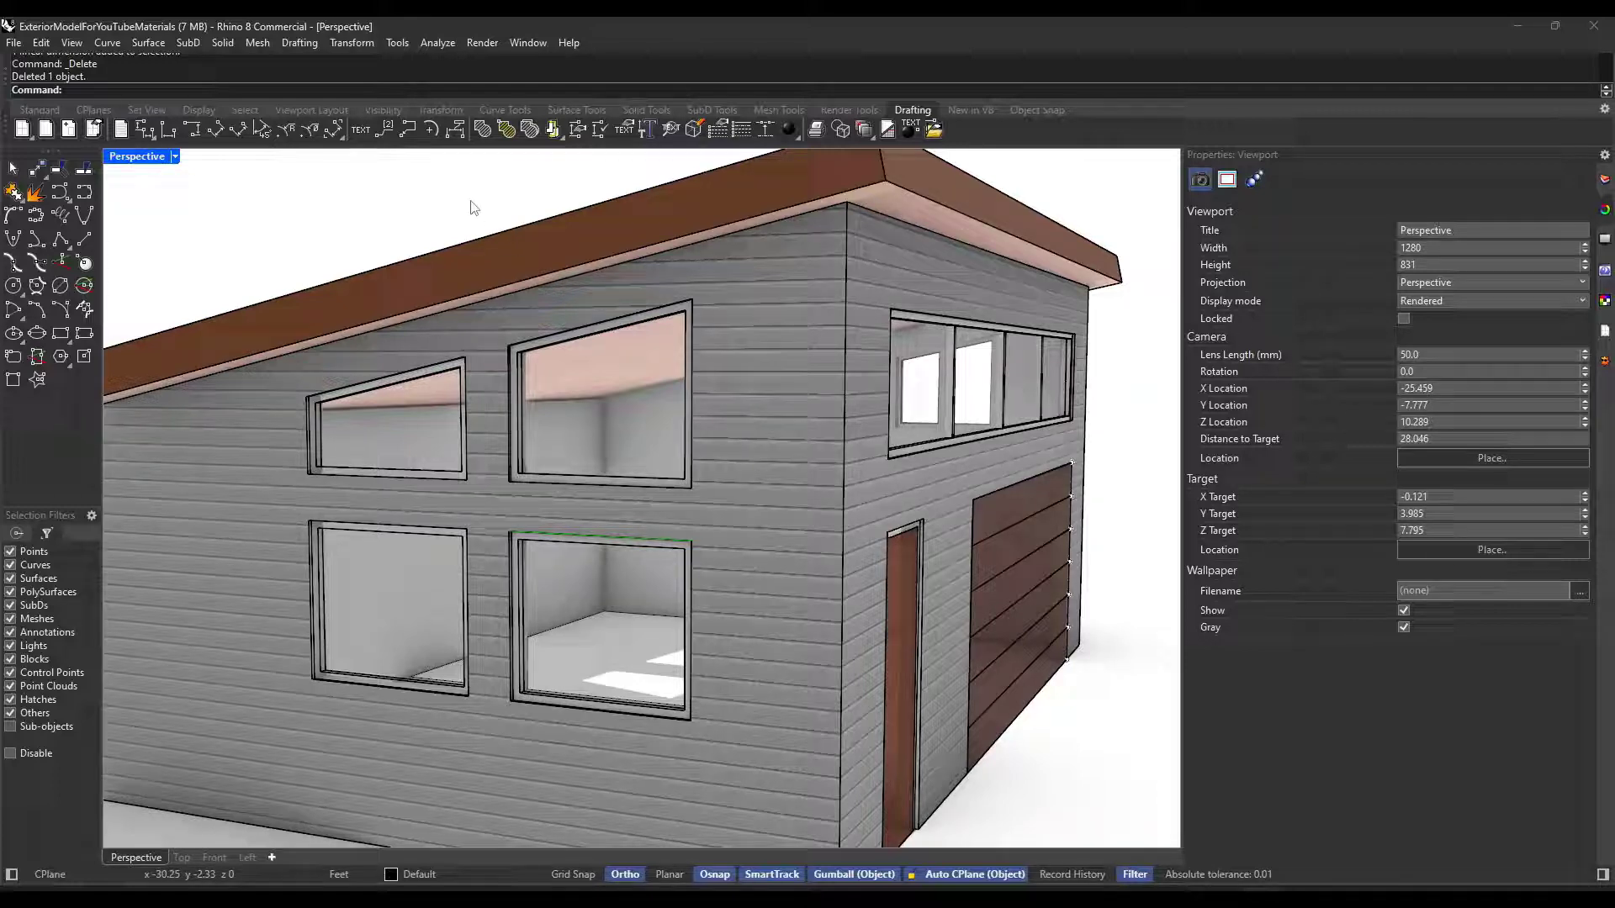
scroll(543, 294, up, 2)
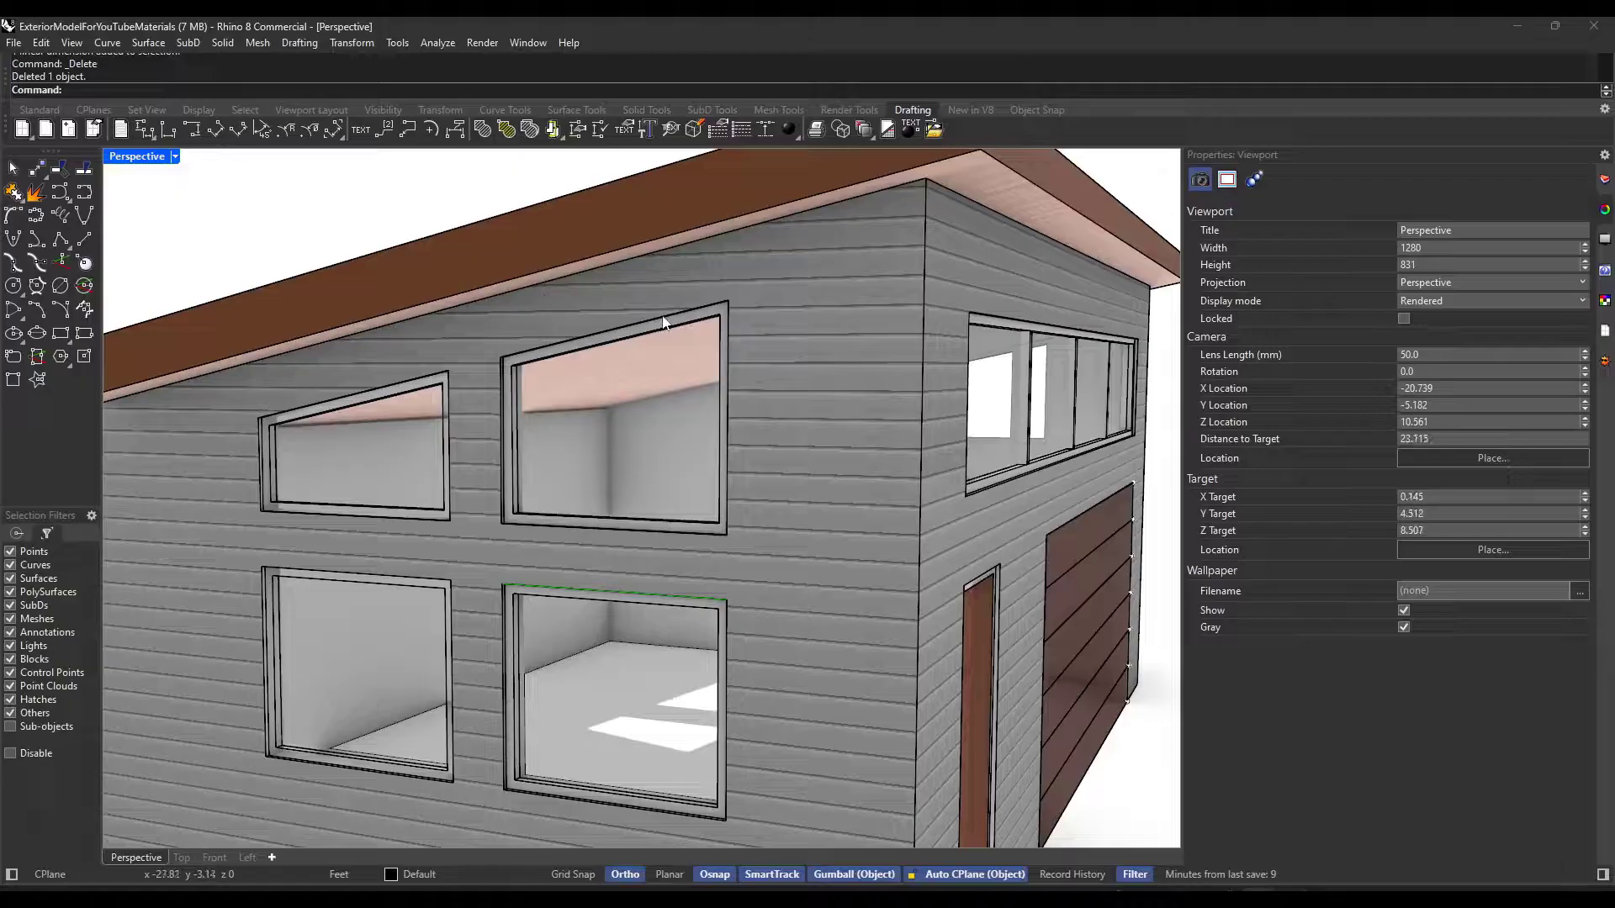
scroll(662, 320, down, 2)
scroll(618, 525, up, 1)
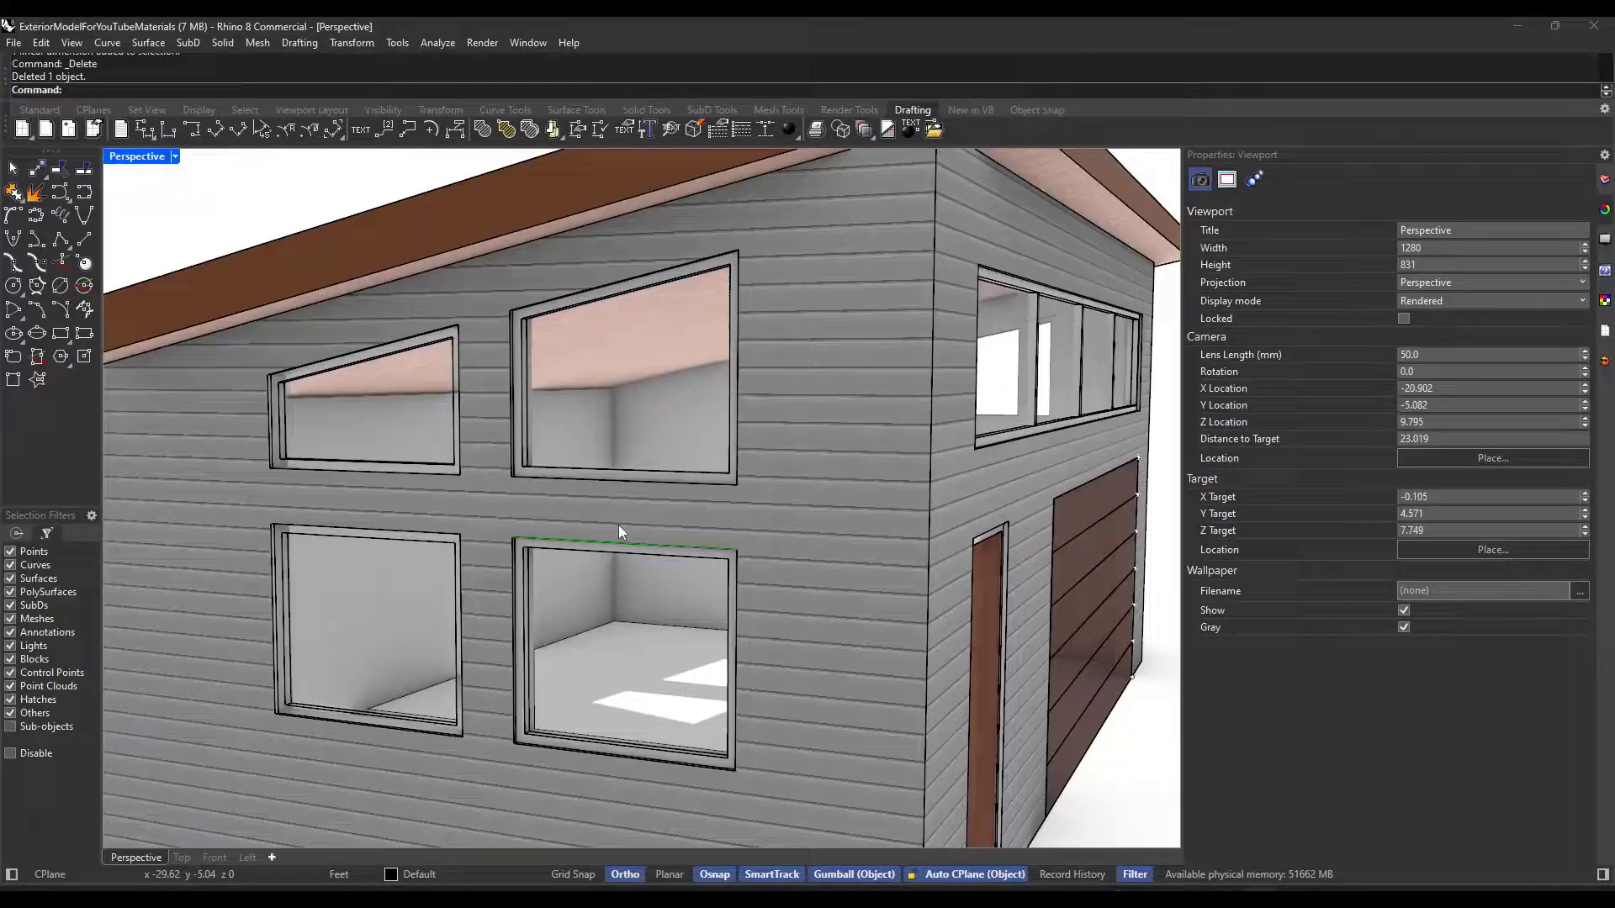
scroll(589, 523, down, 1)
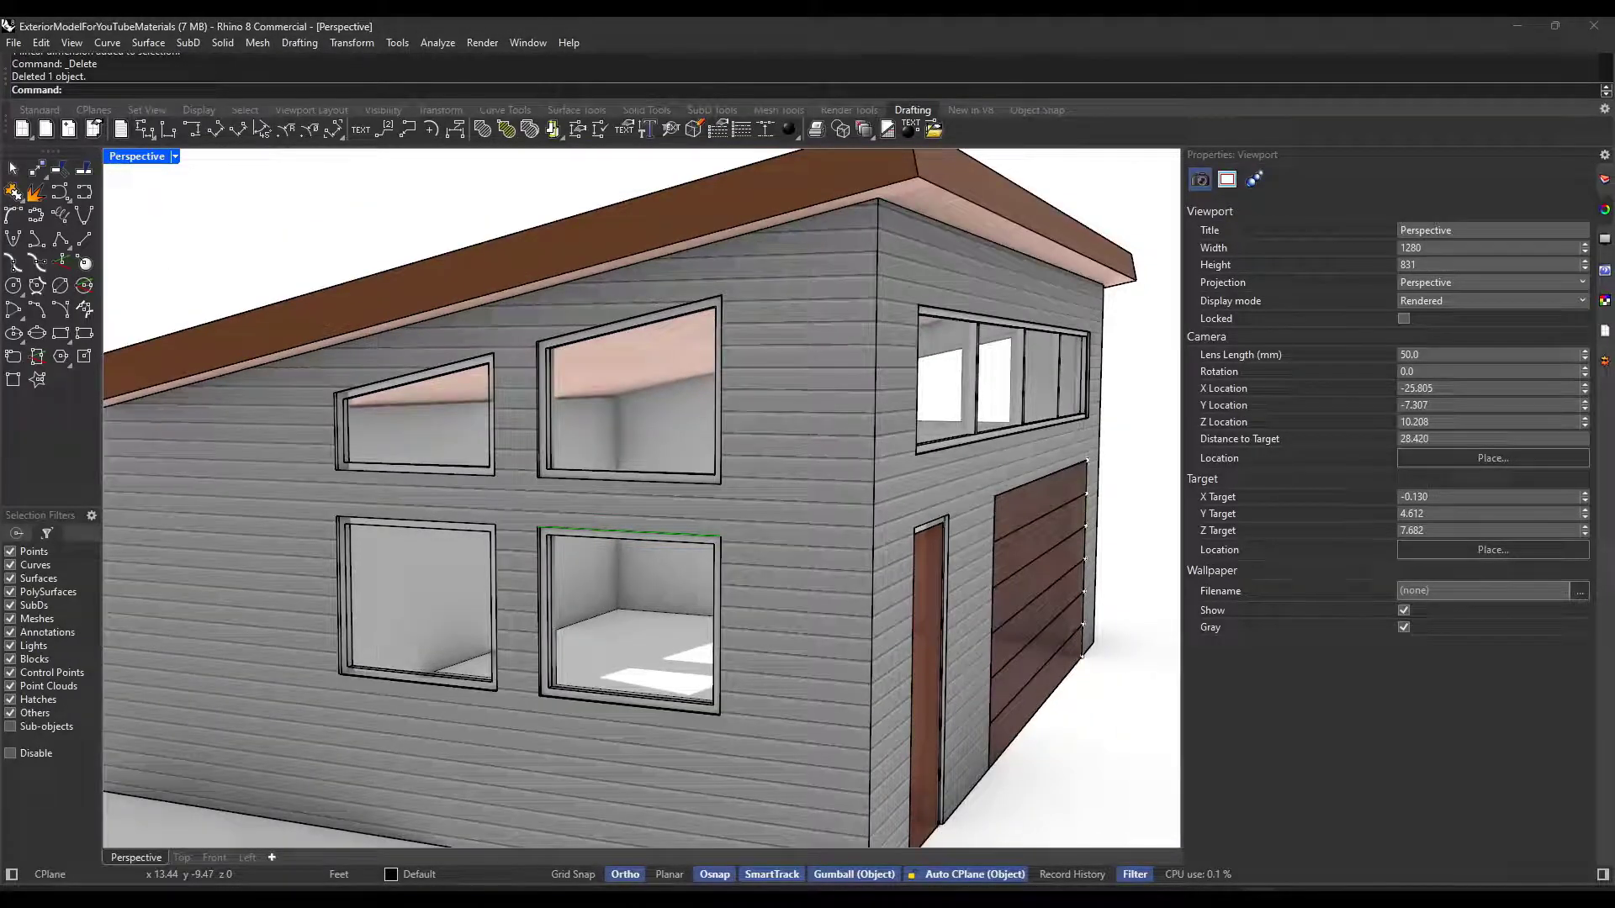
scroll(775, 392, down, 1)
scroll(647, 568, up, 1)
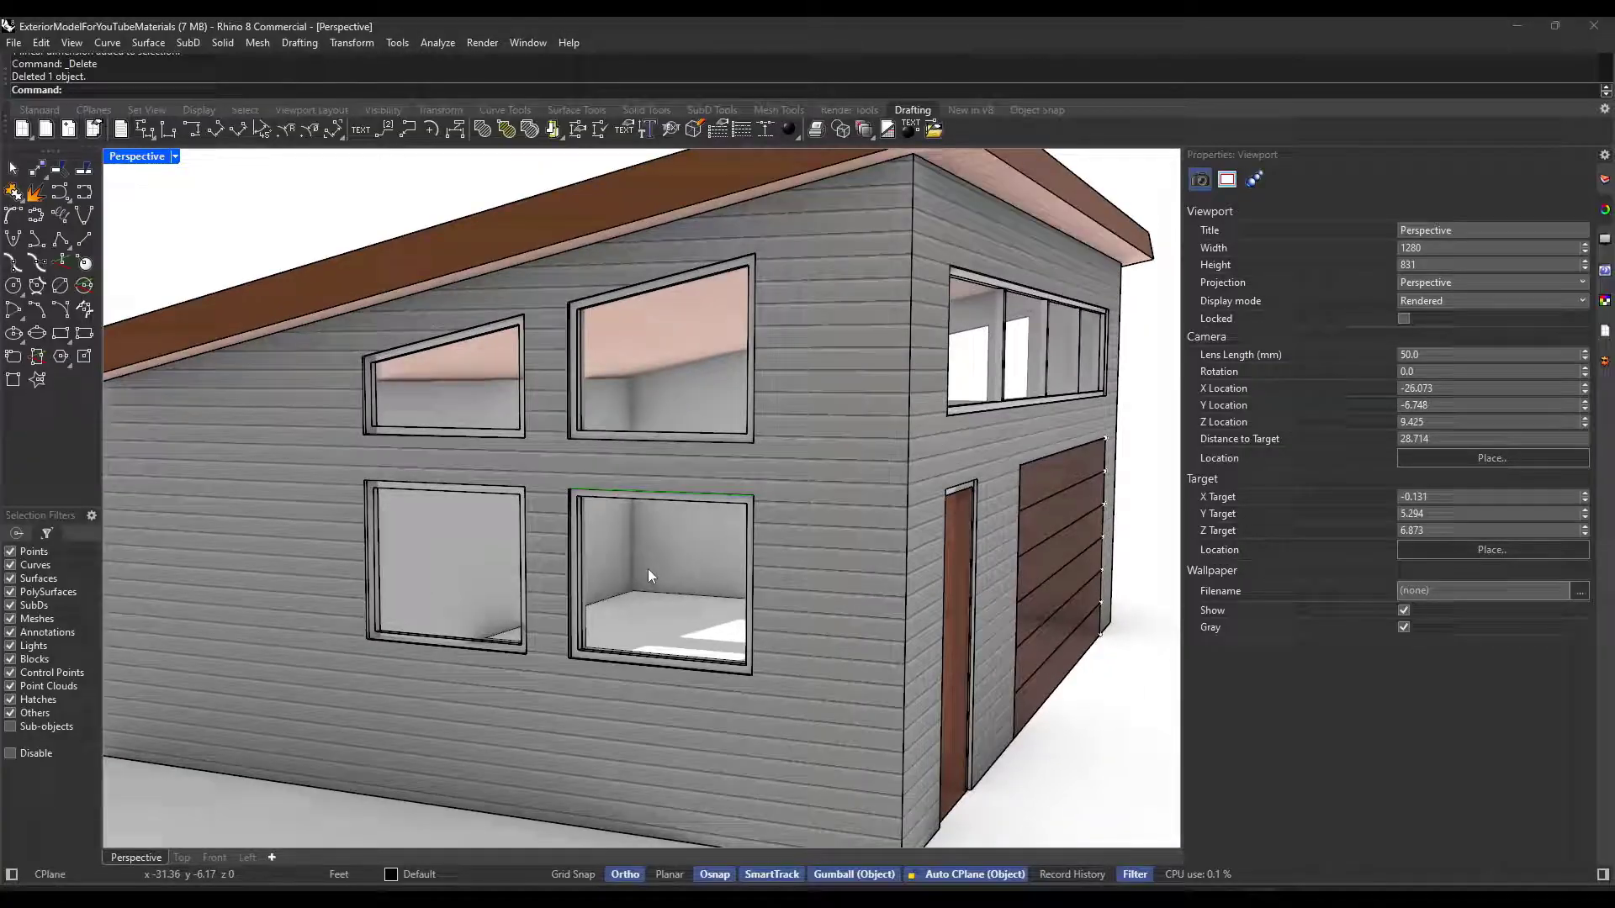
Measure the distance along the bottom edge of the larger sloped upper window, from corner to corner
text(Distance)
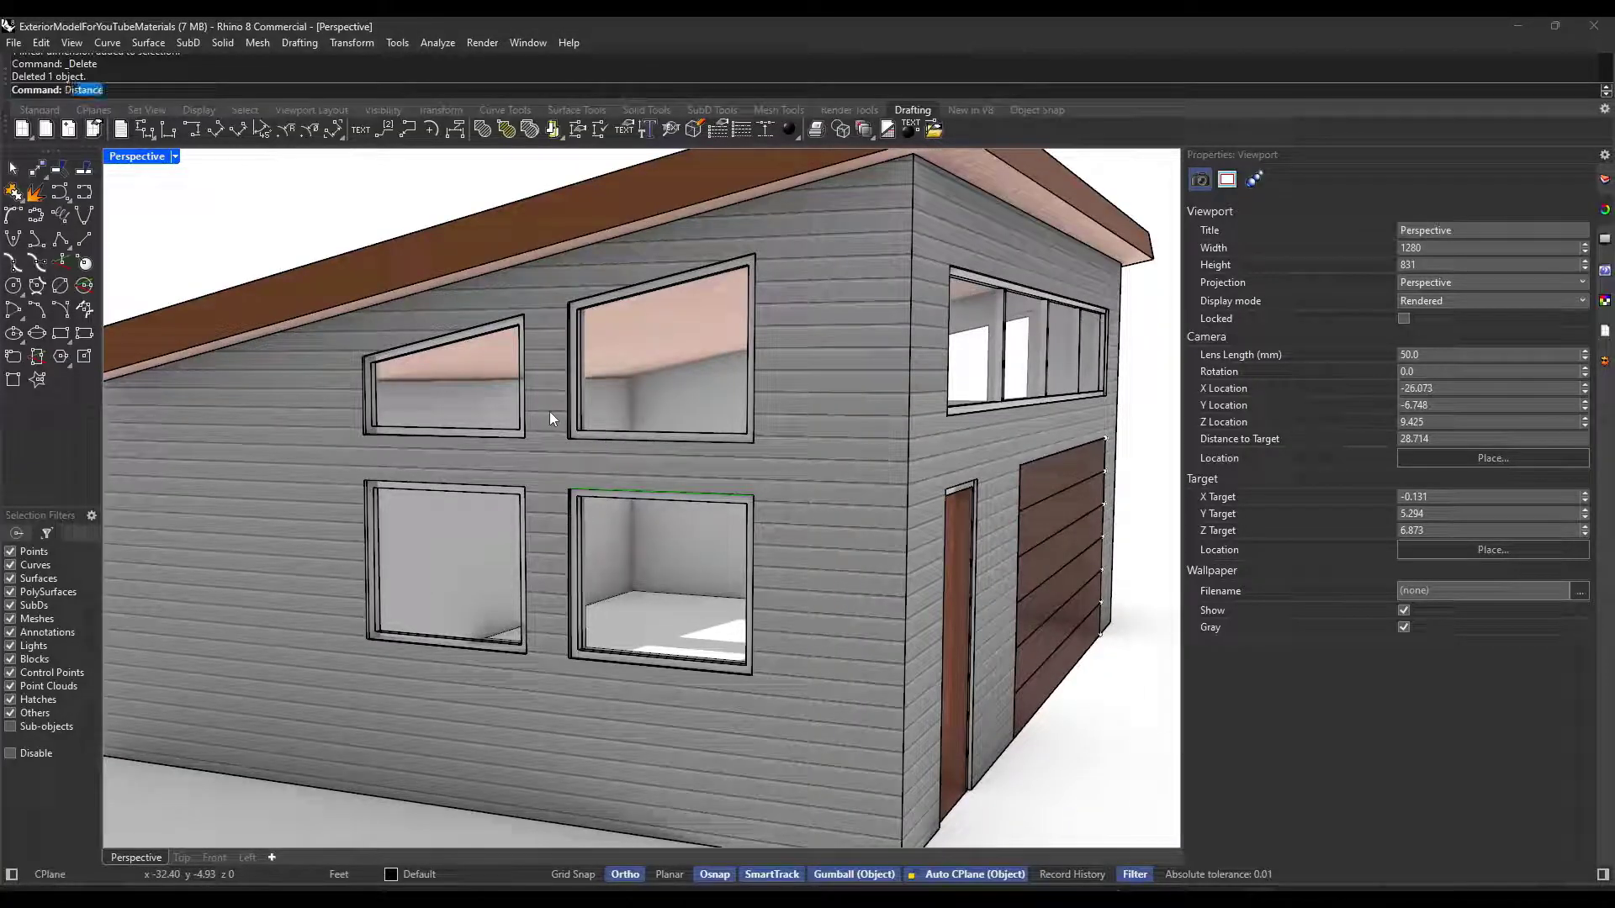
key(Return)
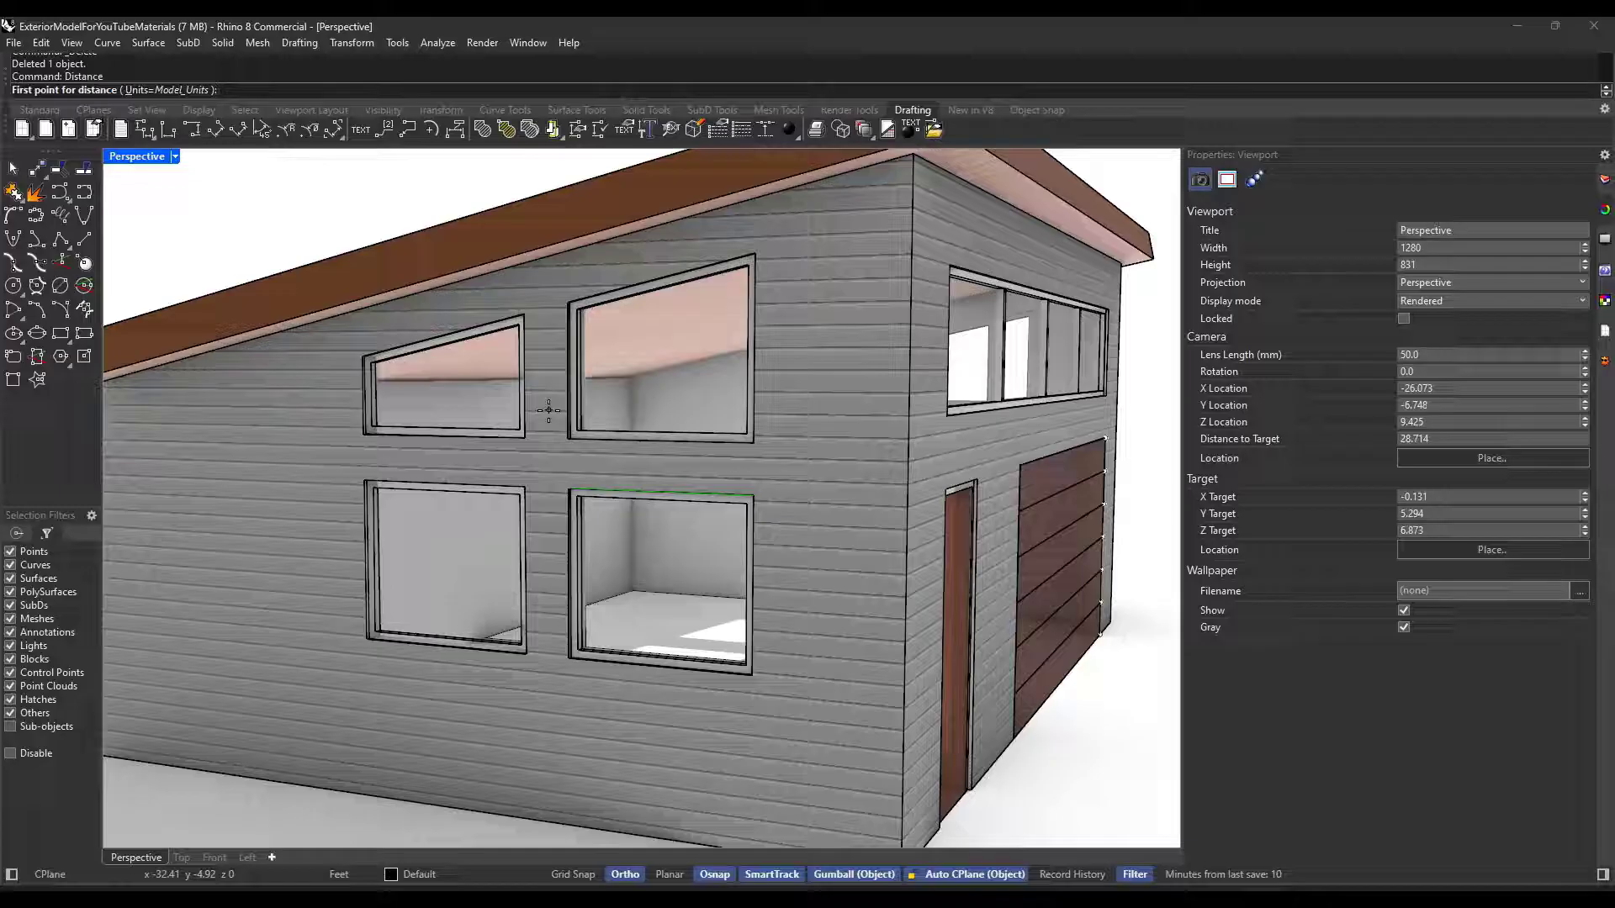
click(569, 439)
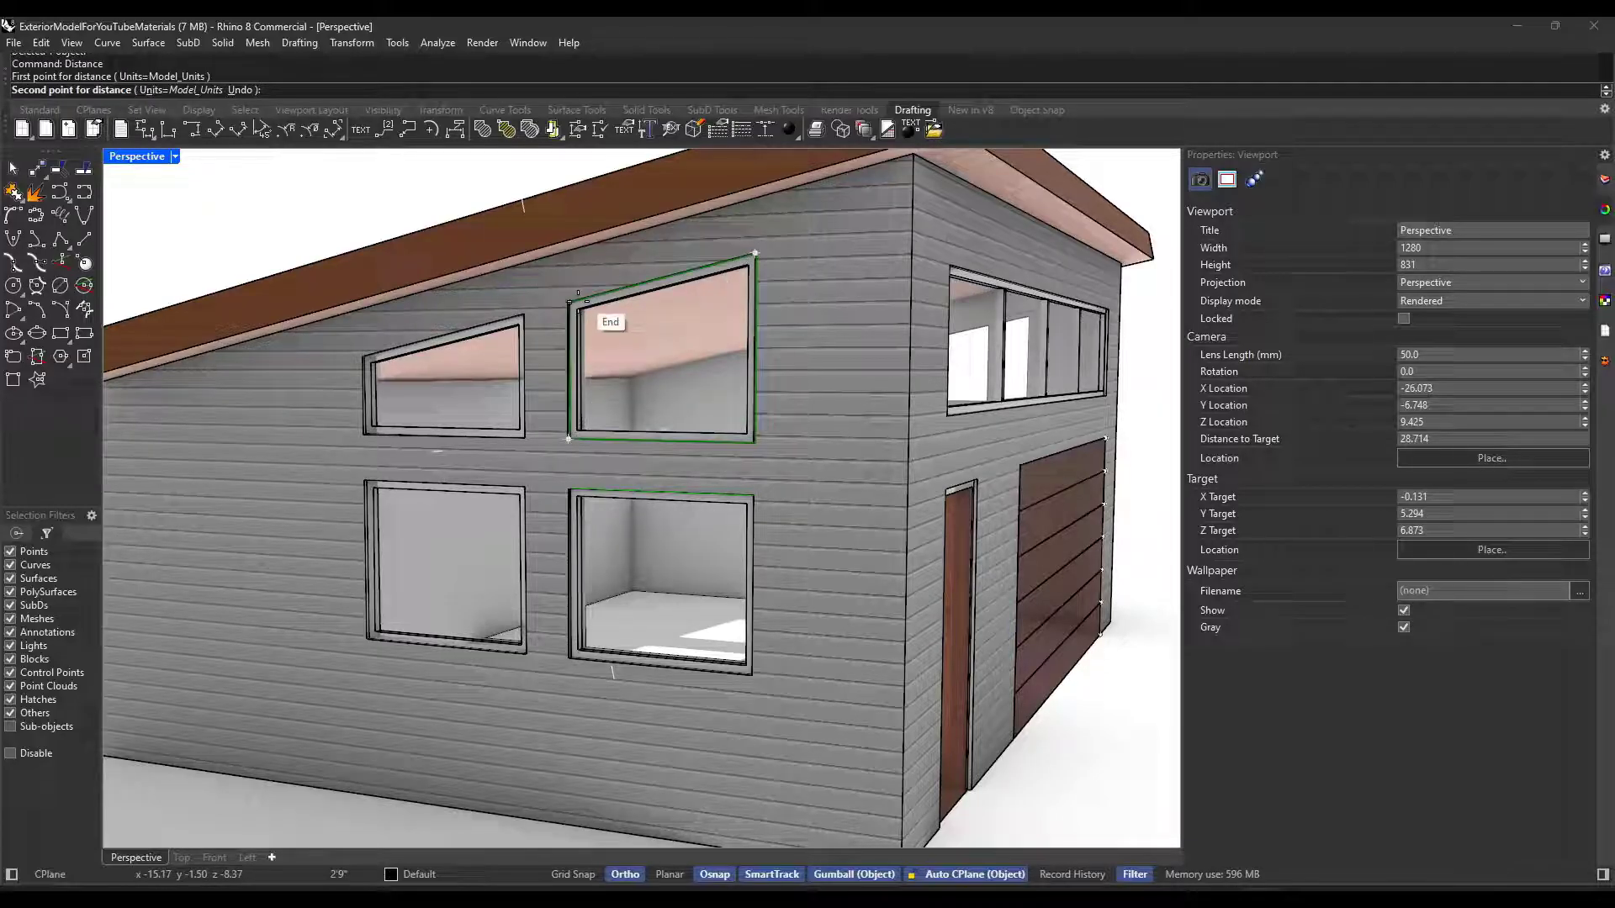
scroll(753, 444, up, 5)
click(754, 443)
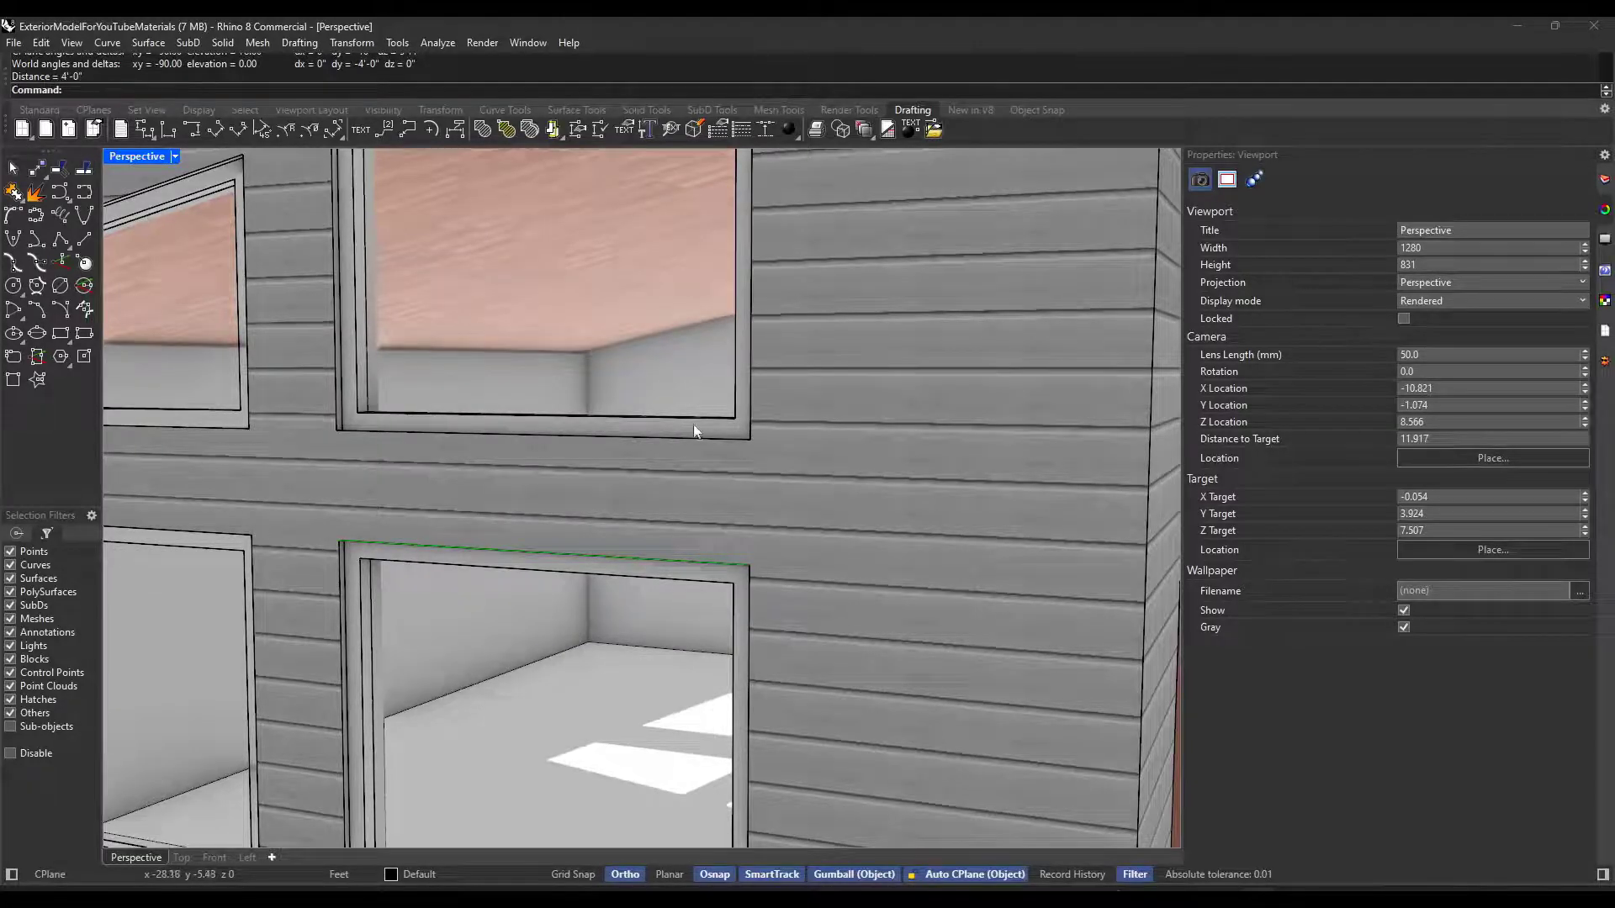
Measure the height of the larger sloped window's taller side, from its bottom corner up to its top corner
scroll(693, 431, down, 4)
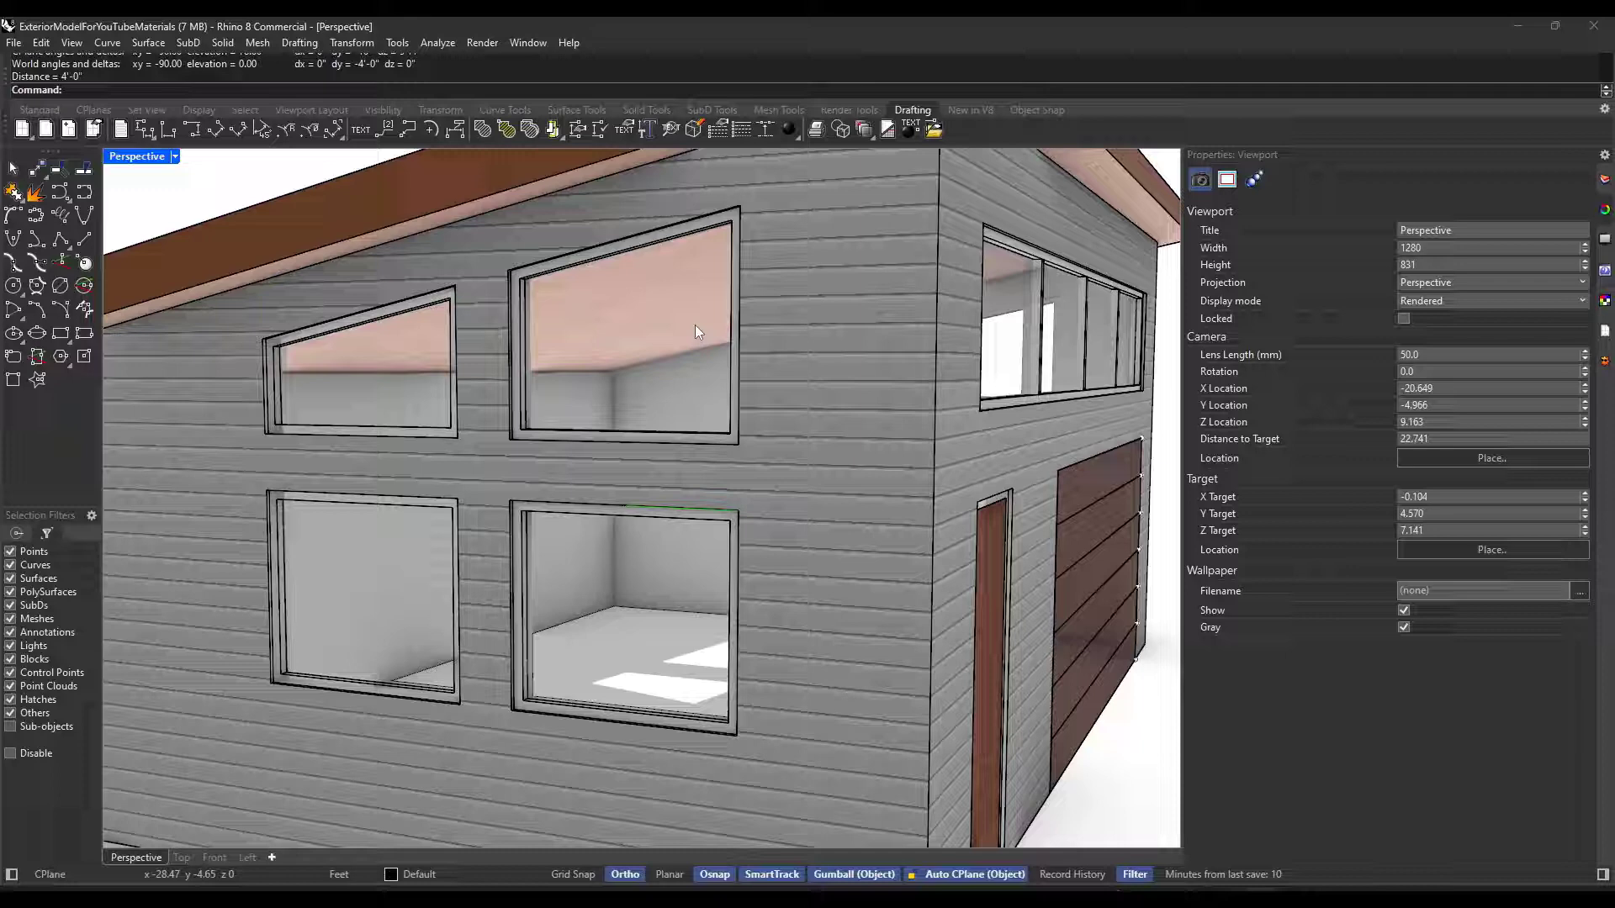
key(Return)
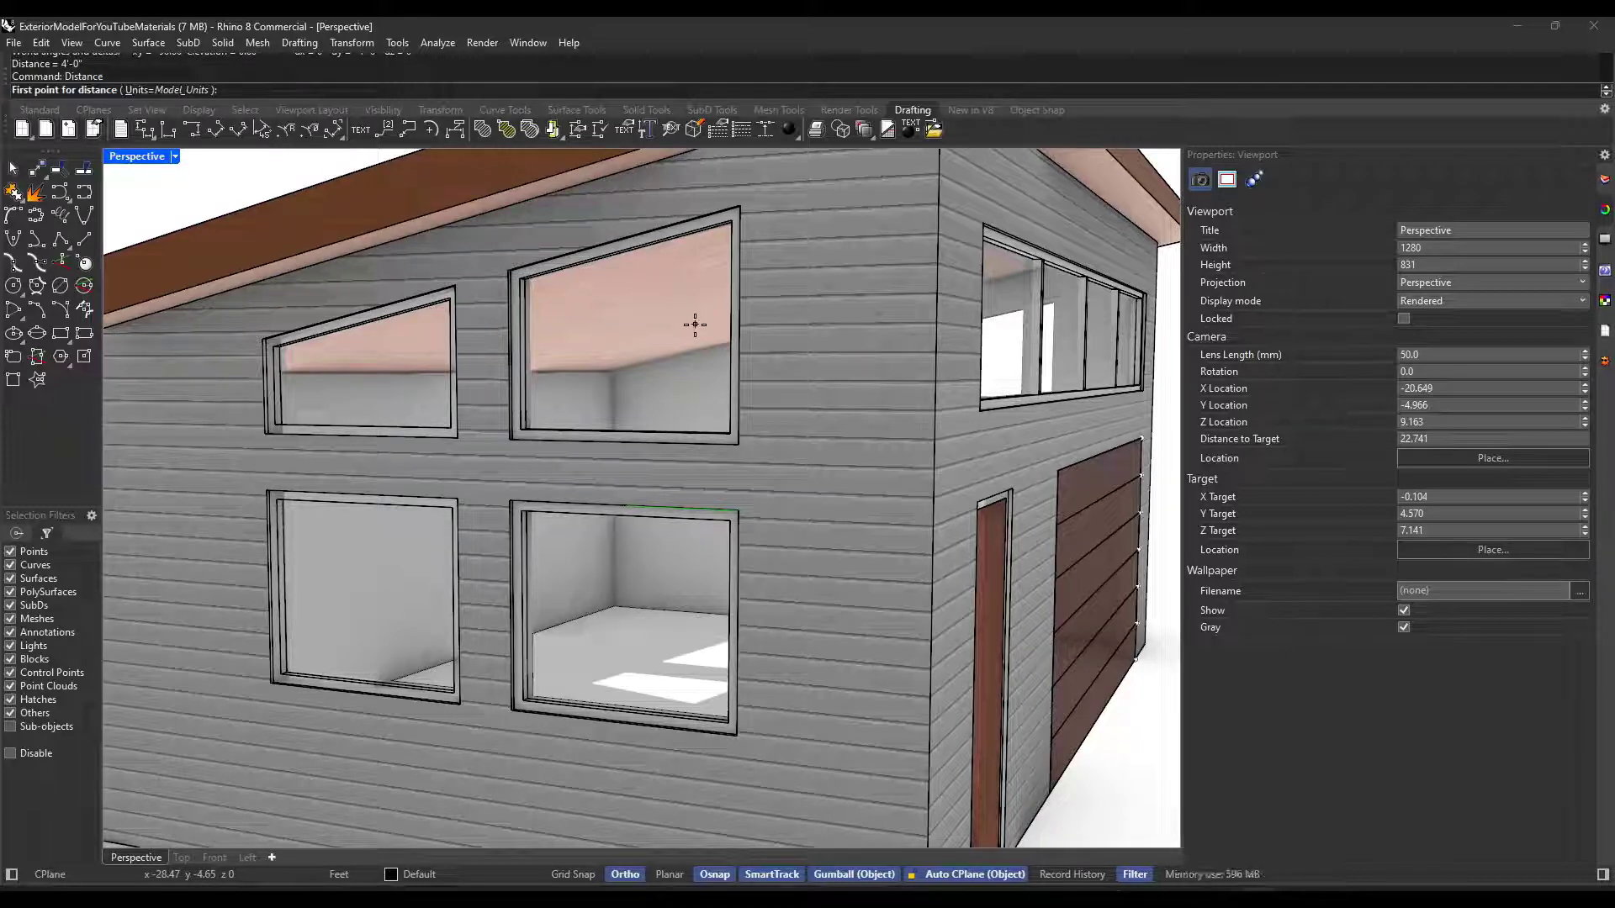
scroll(735, 431, up, 2)
click(736, 441)
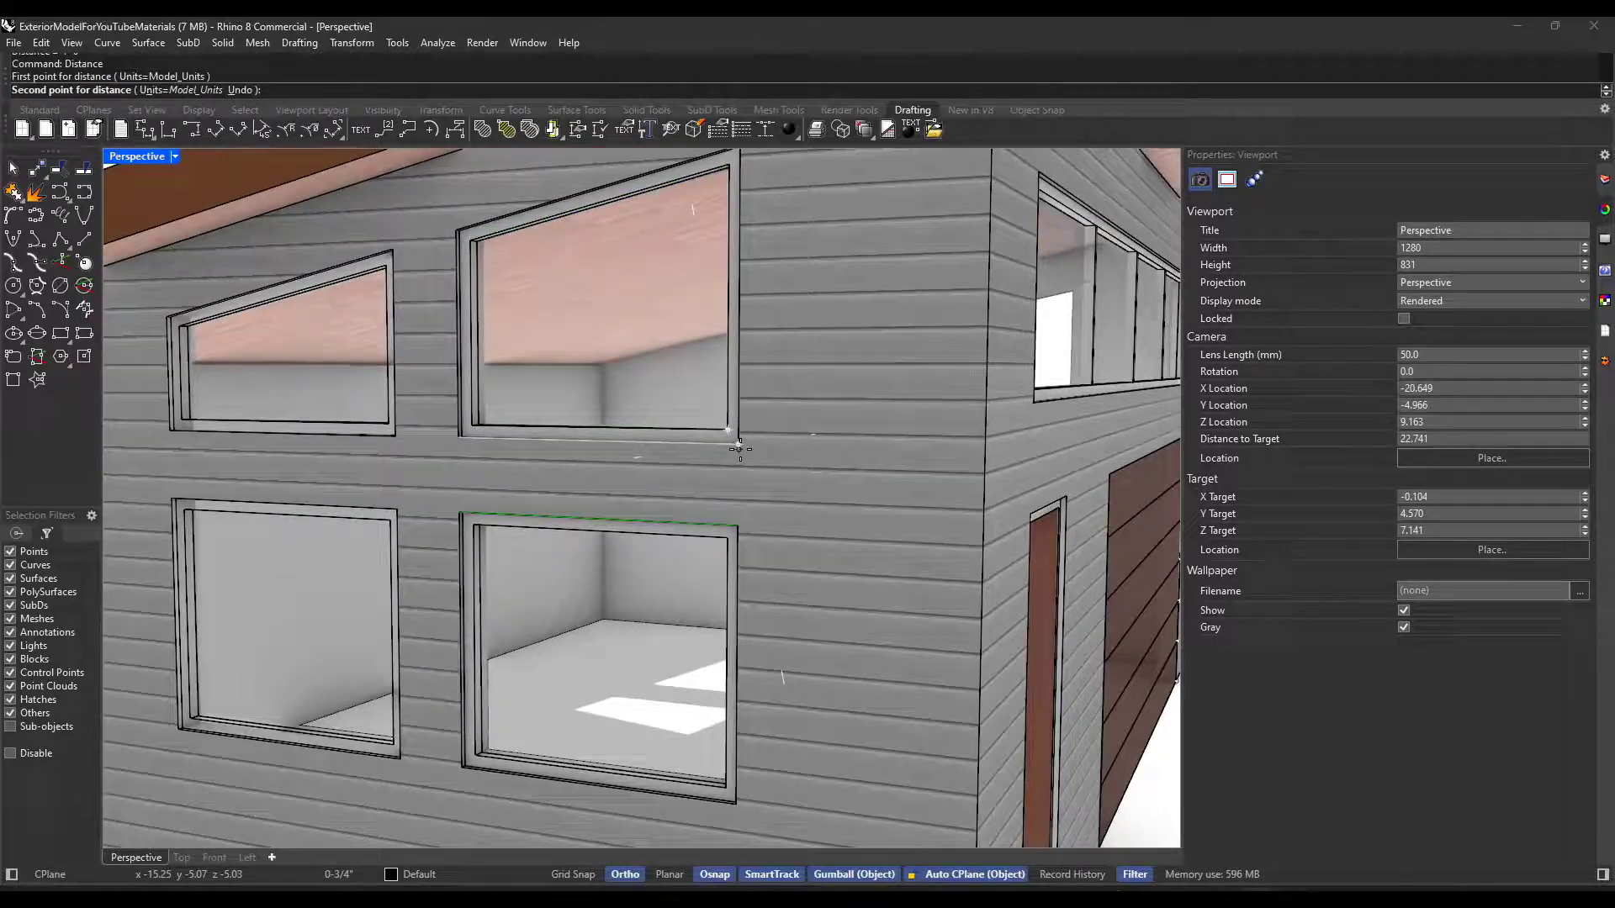
shift+right_drag(759, 227, 755, 325)
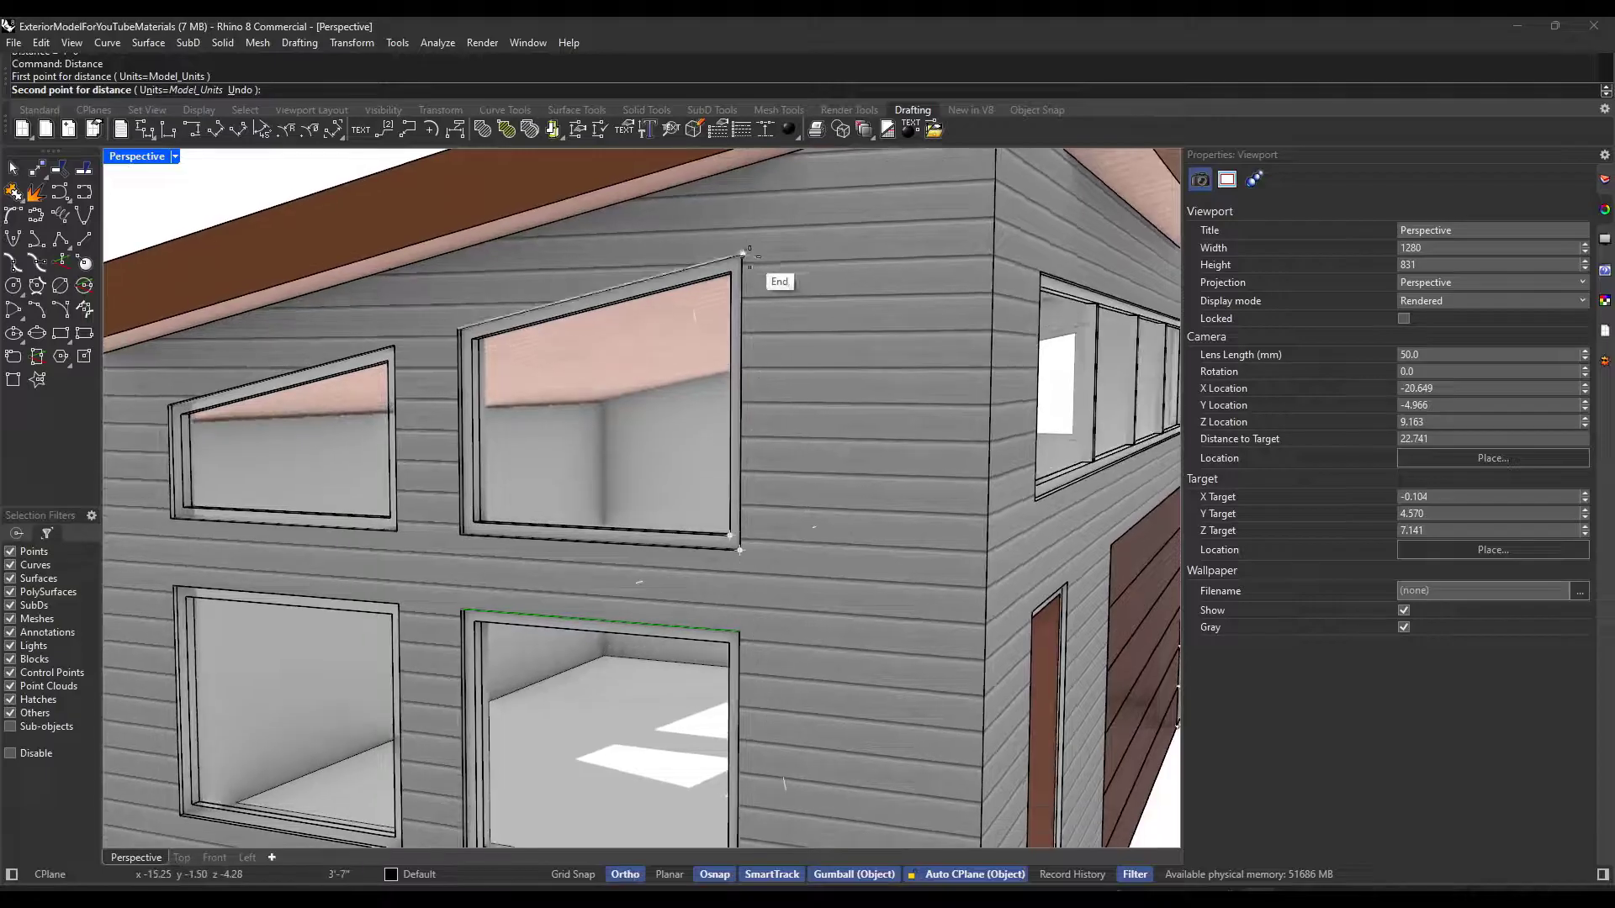
click(743, 255)
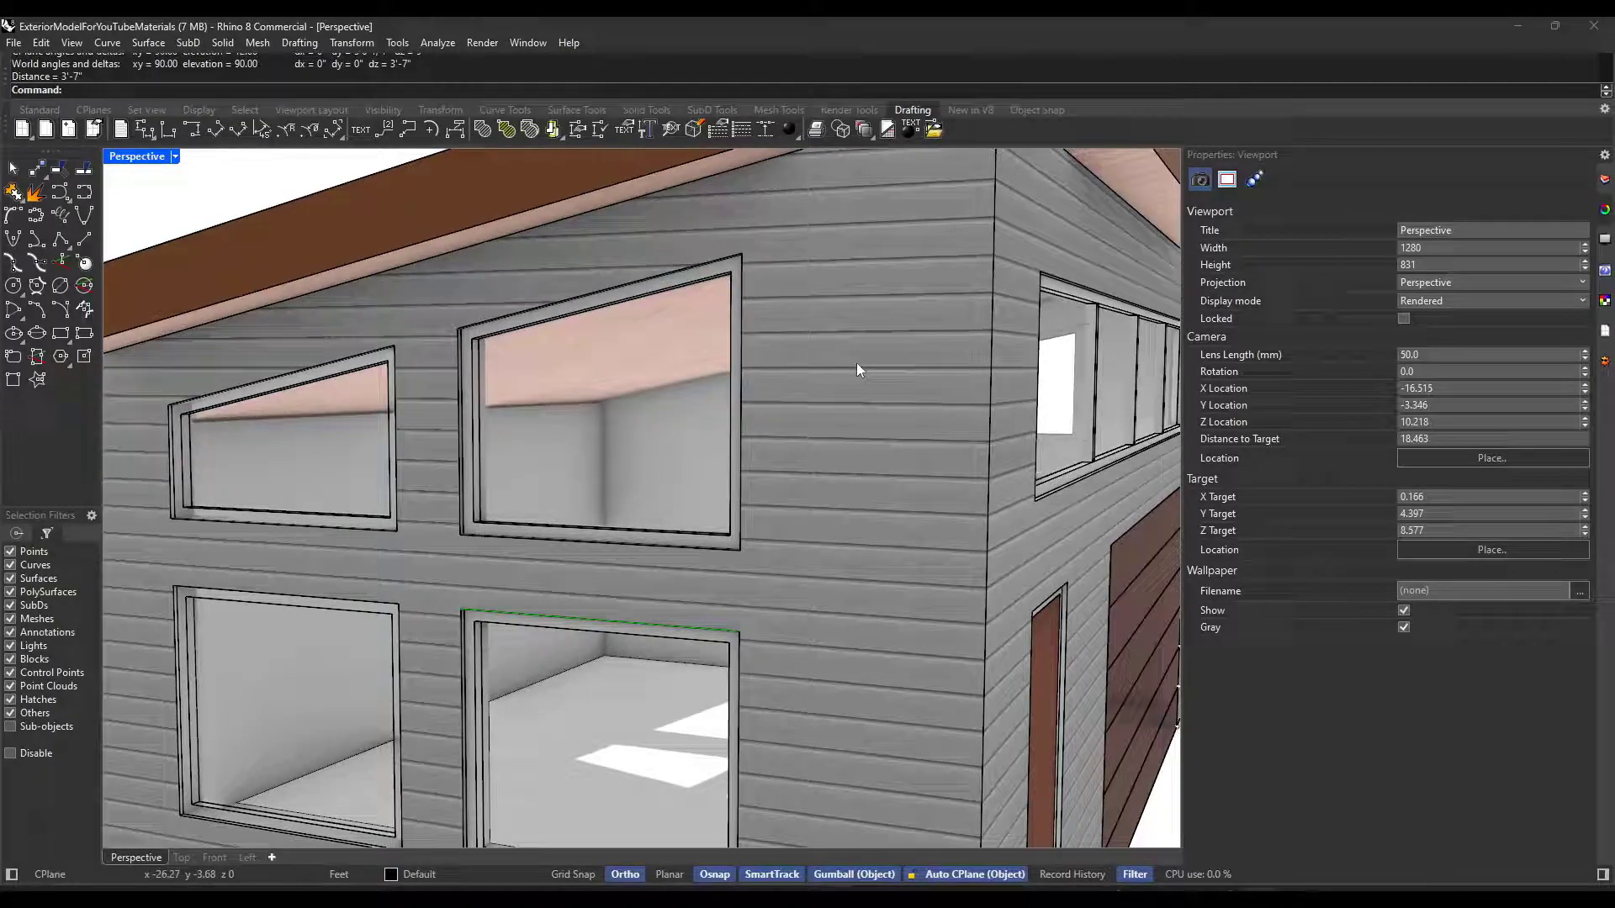
Repeat the distance measurement on the larger sloped window's taller side, from the top corner down to the bottom corner
text(Distance)
key(Return)
click(741, 253)
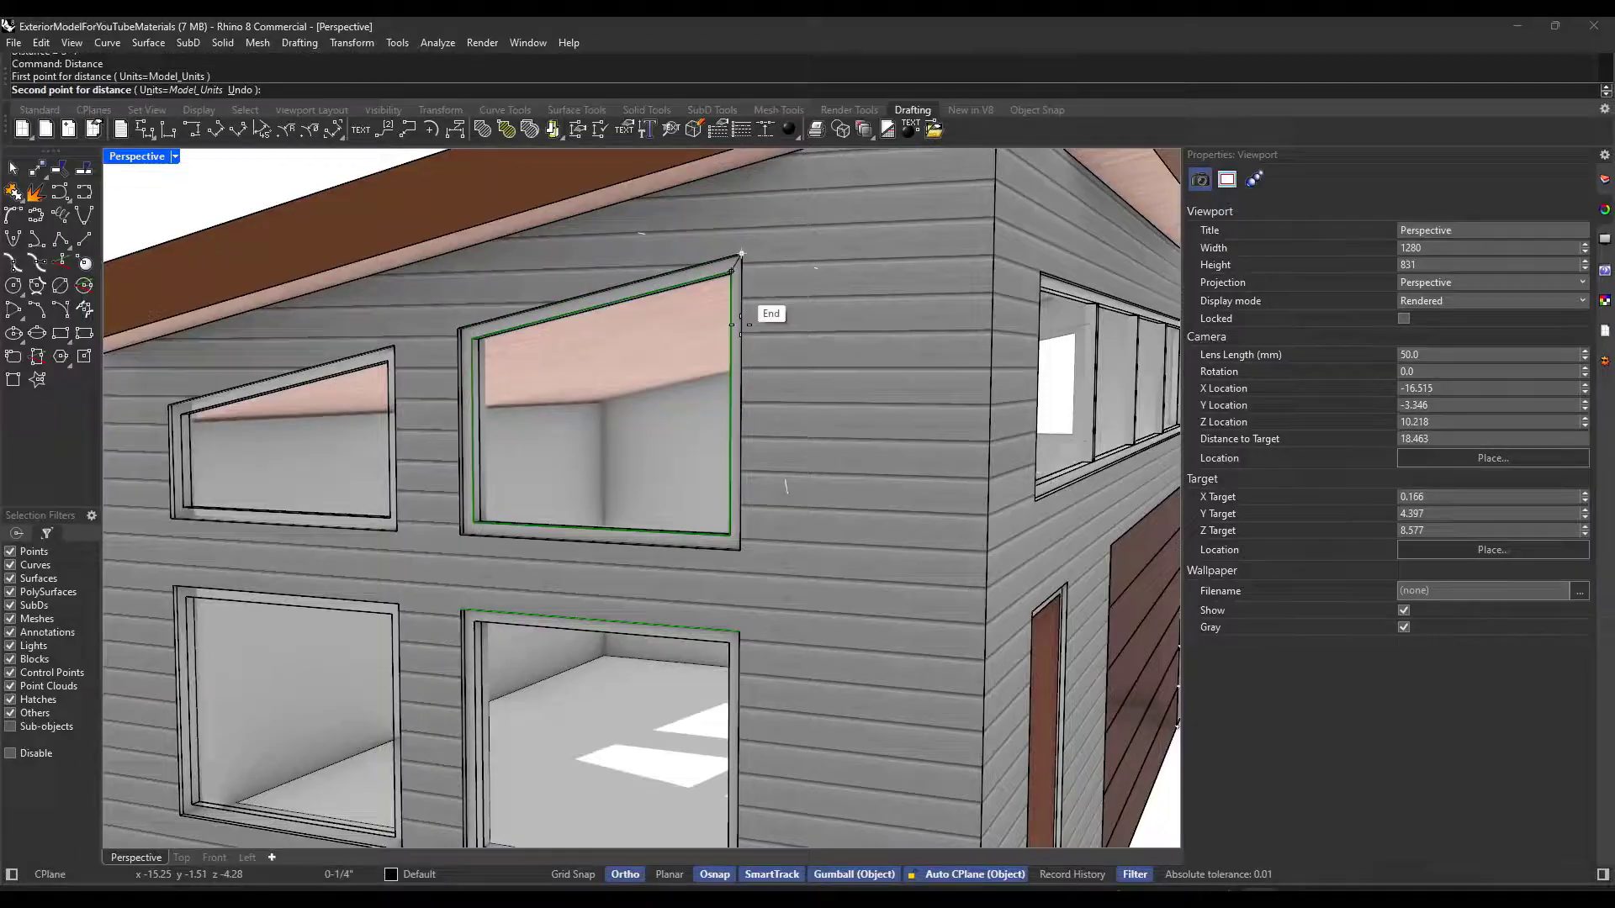
click(740, 548)
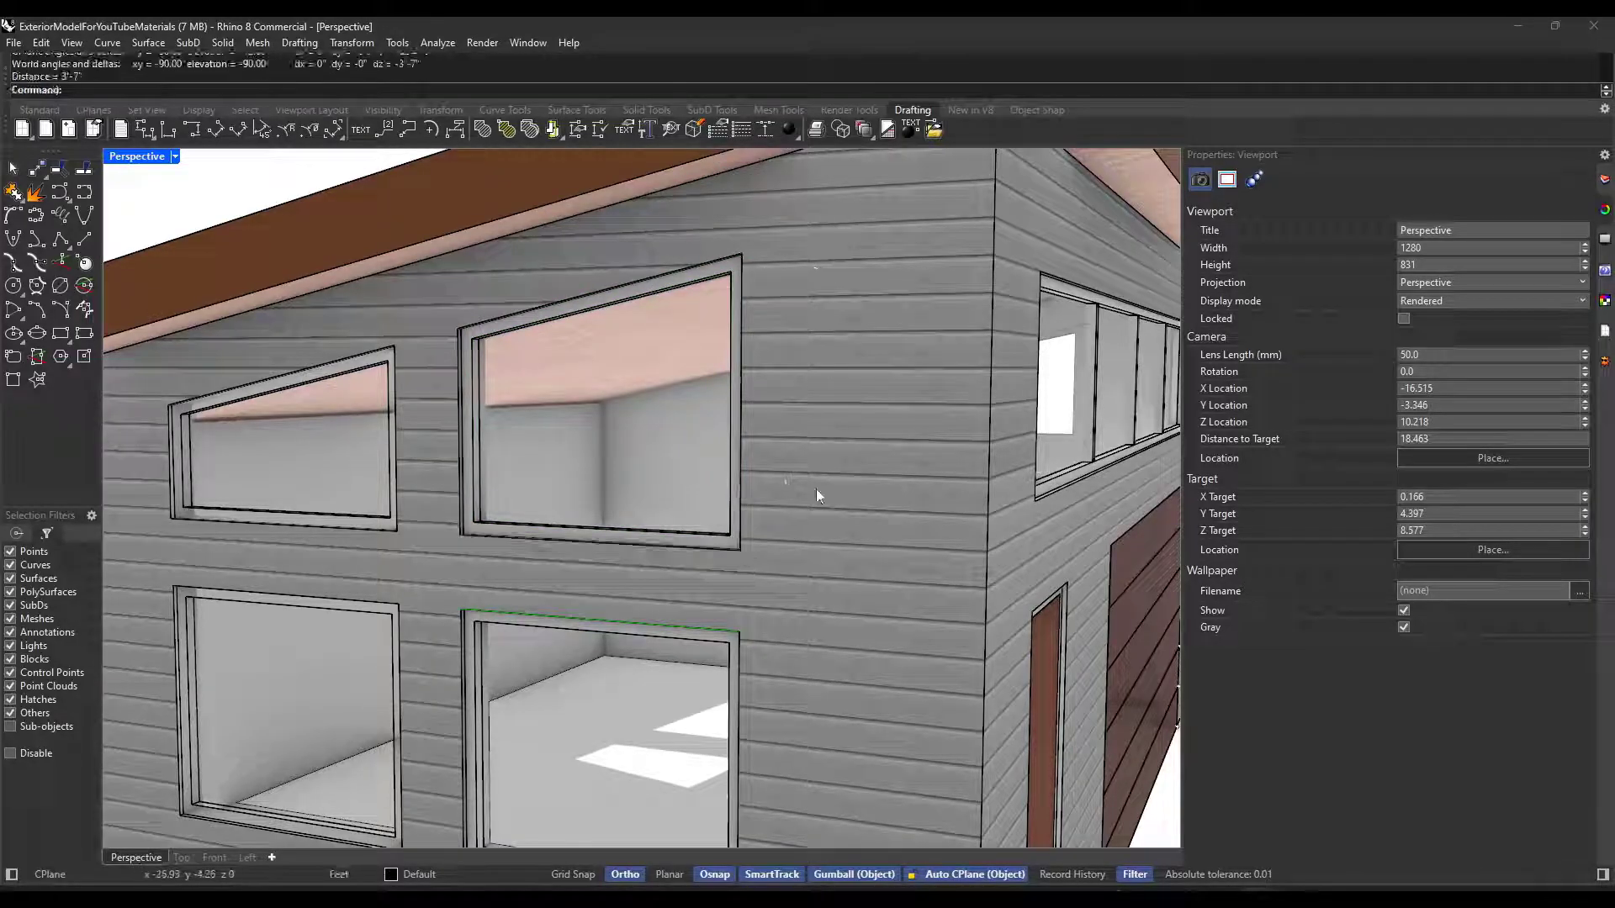
Examine the sloped upper windows on the side wall, closing in on the larger one's angled top edge
scroll(739, 386, down, 4)
scroll(739, 393, up, 3)
scroll(704, 361, down, 3)
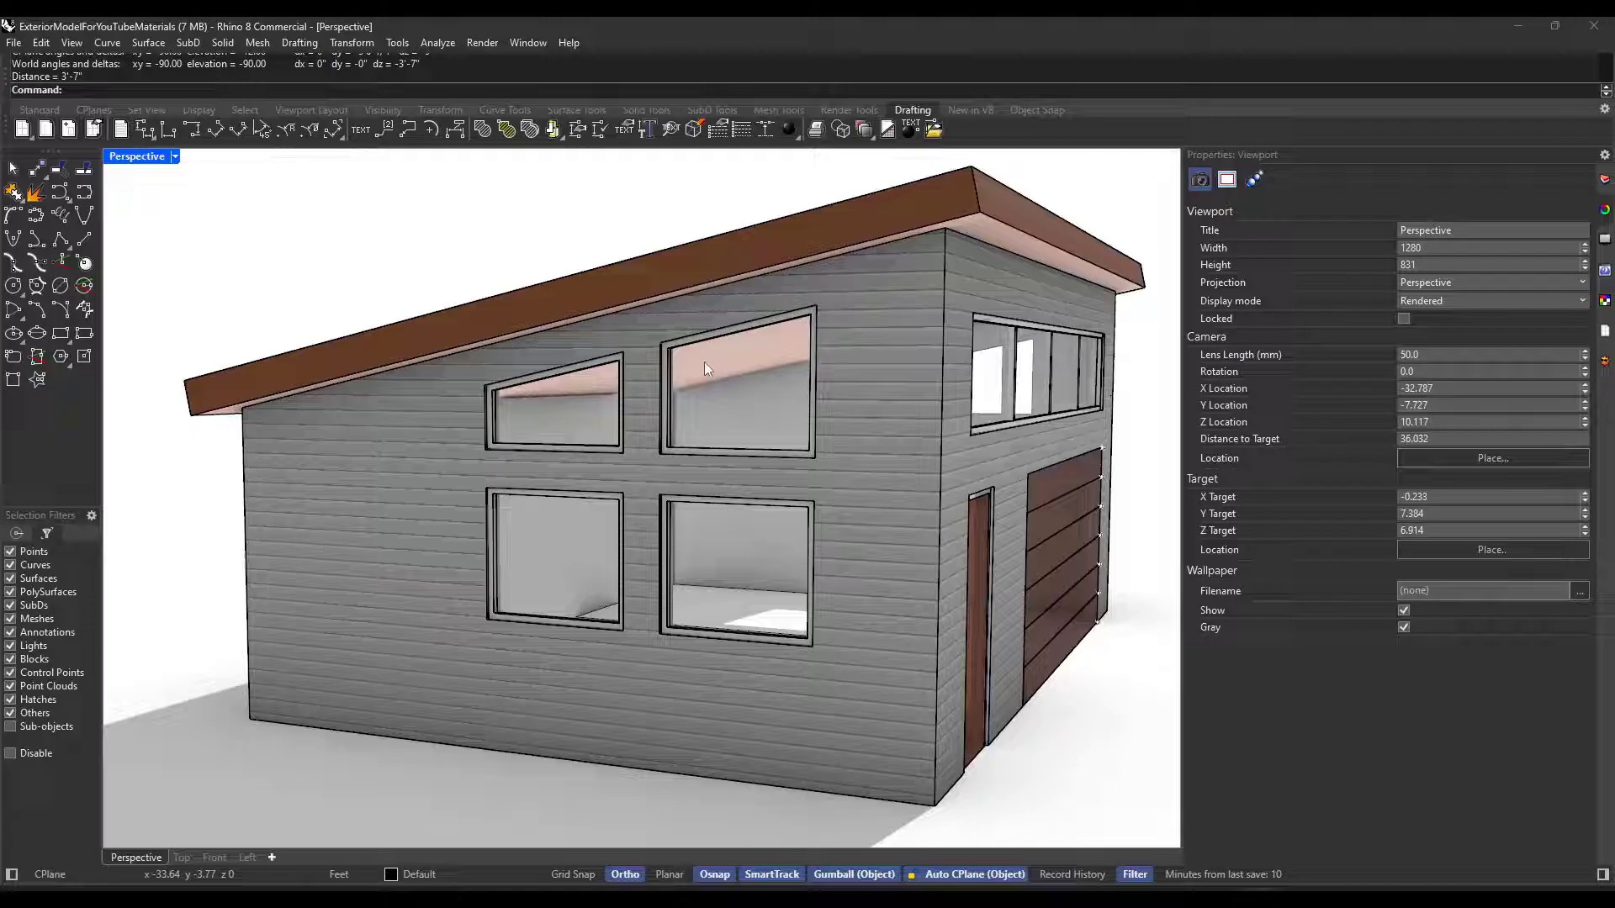
scroll(774, 488, up, 4)
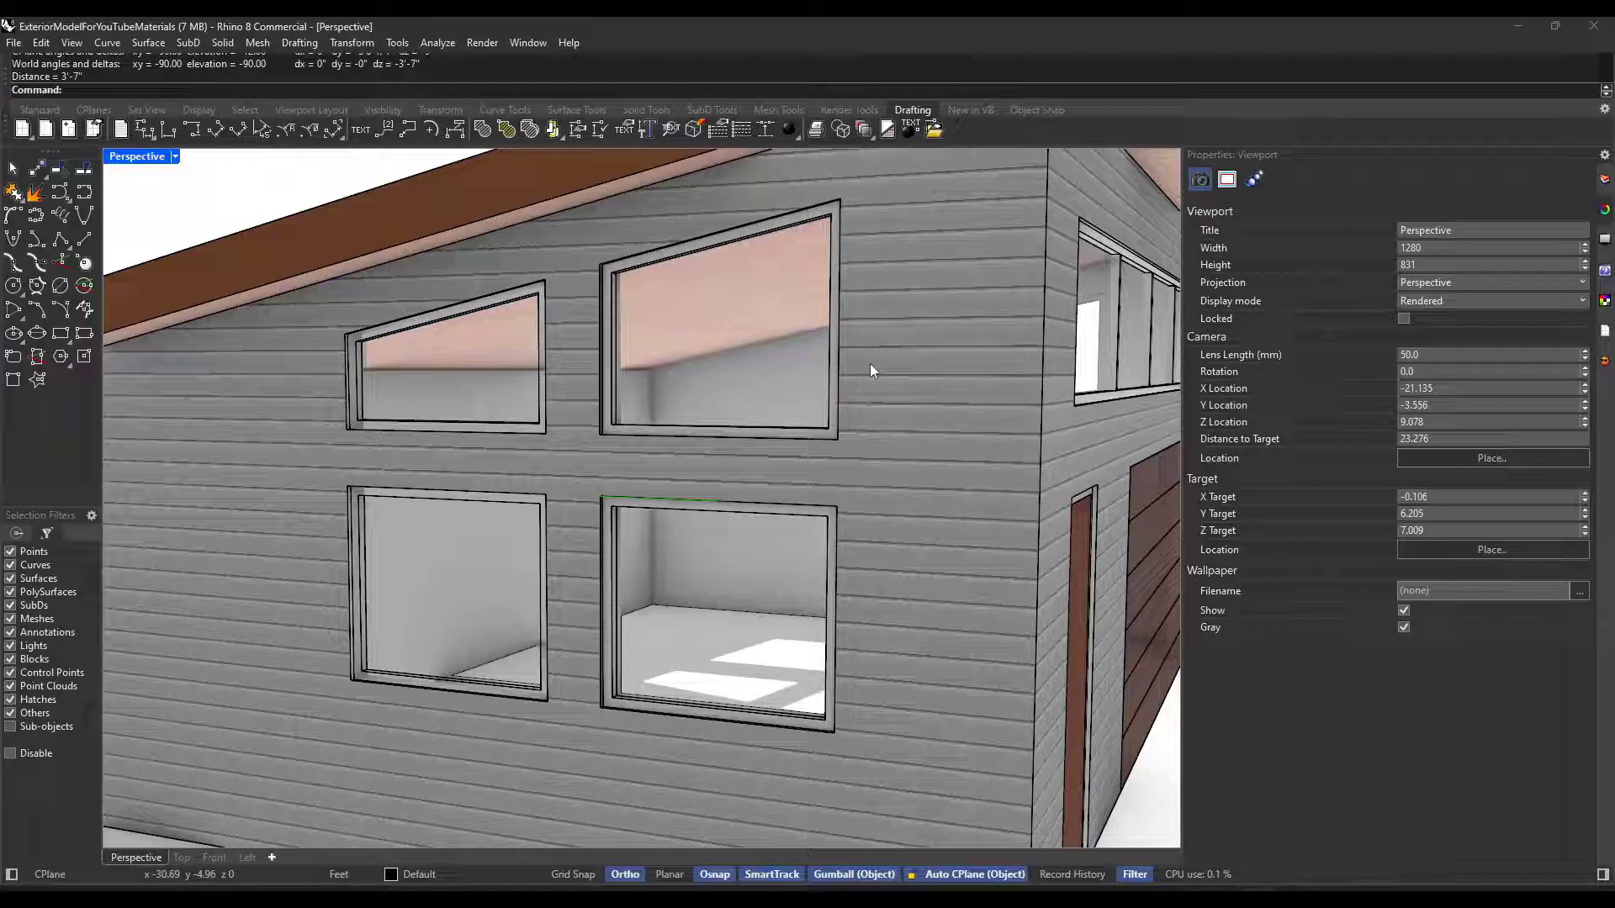
scroll(842, 287, down, 2)
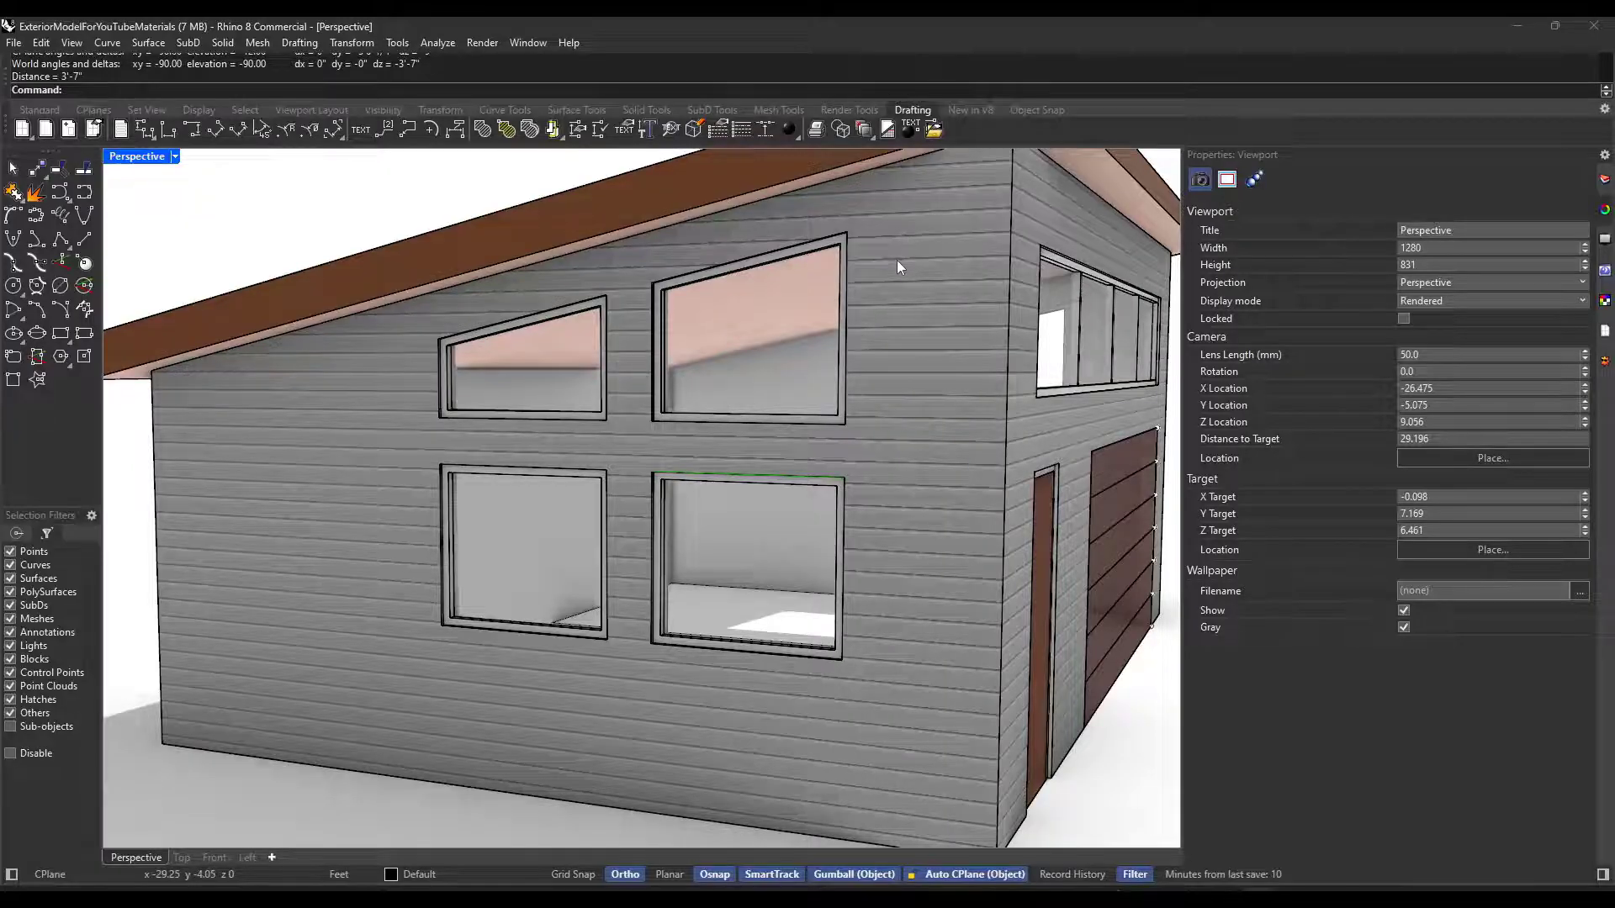
right_drag(896, 260, 856, 309)
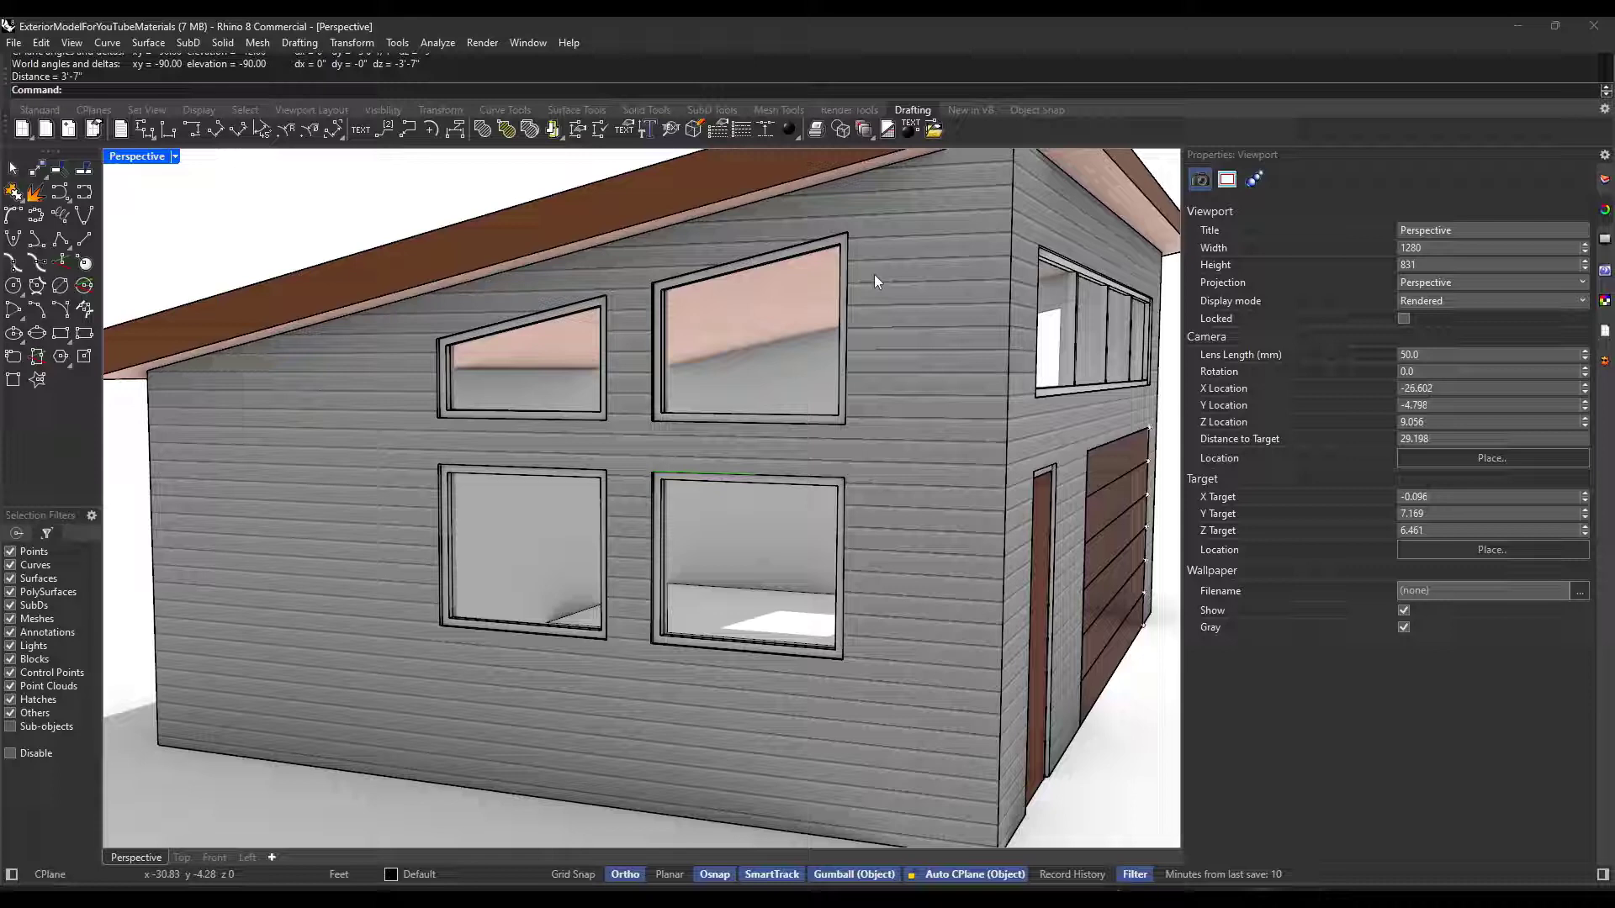
scroll(922, 204, up, 4)
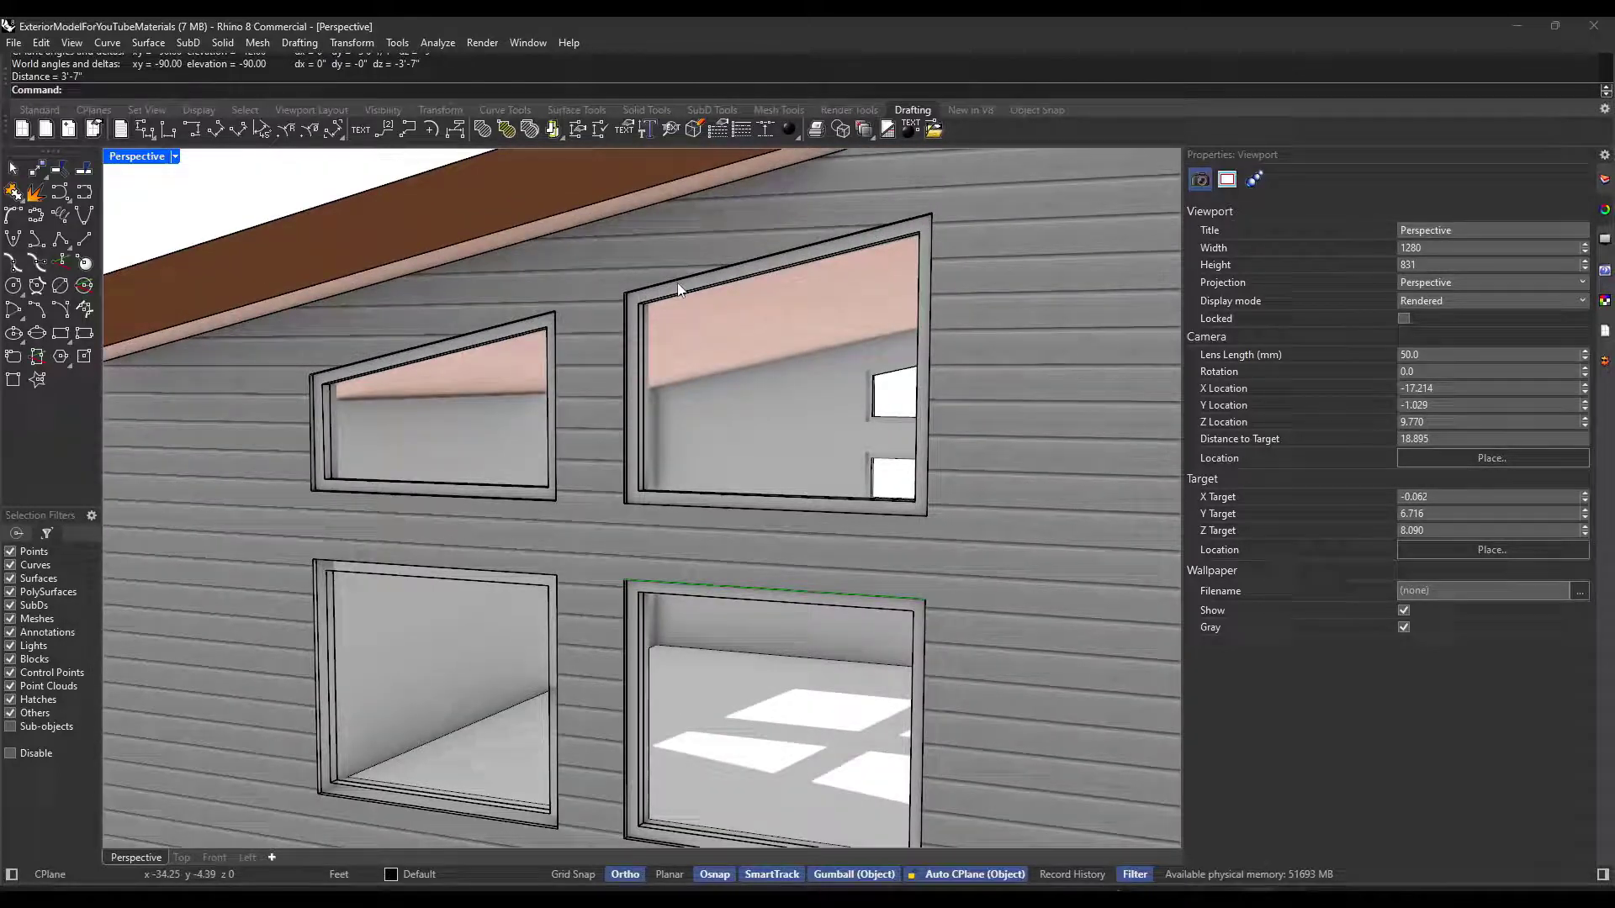
scroll(683, 280, up, 5)
right_drag(687, 274, 633, 272)
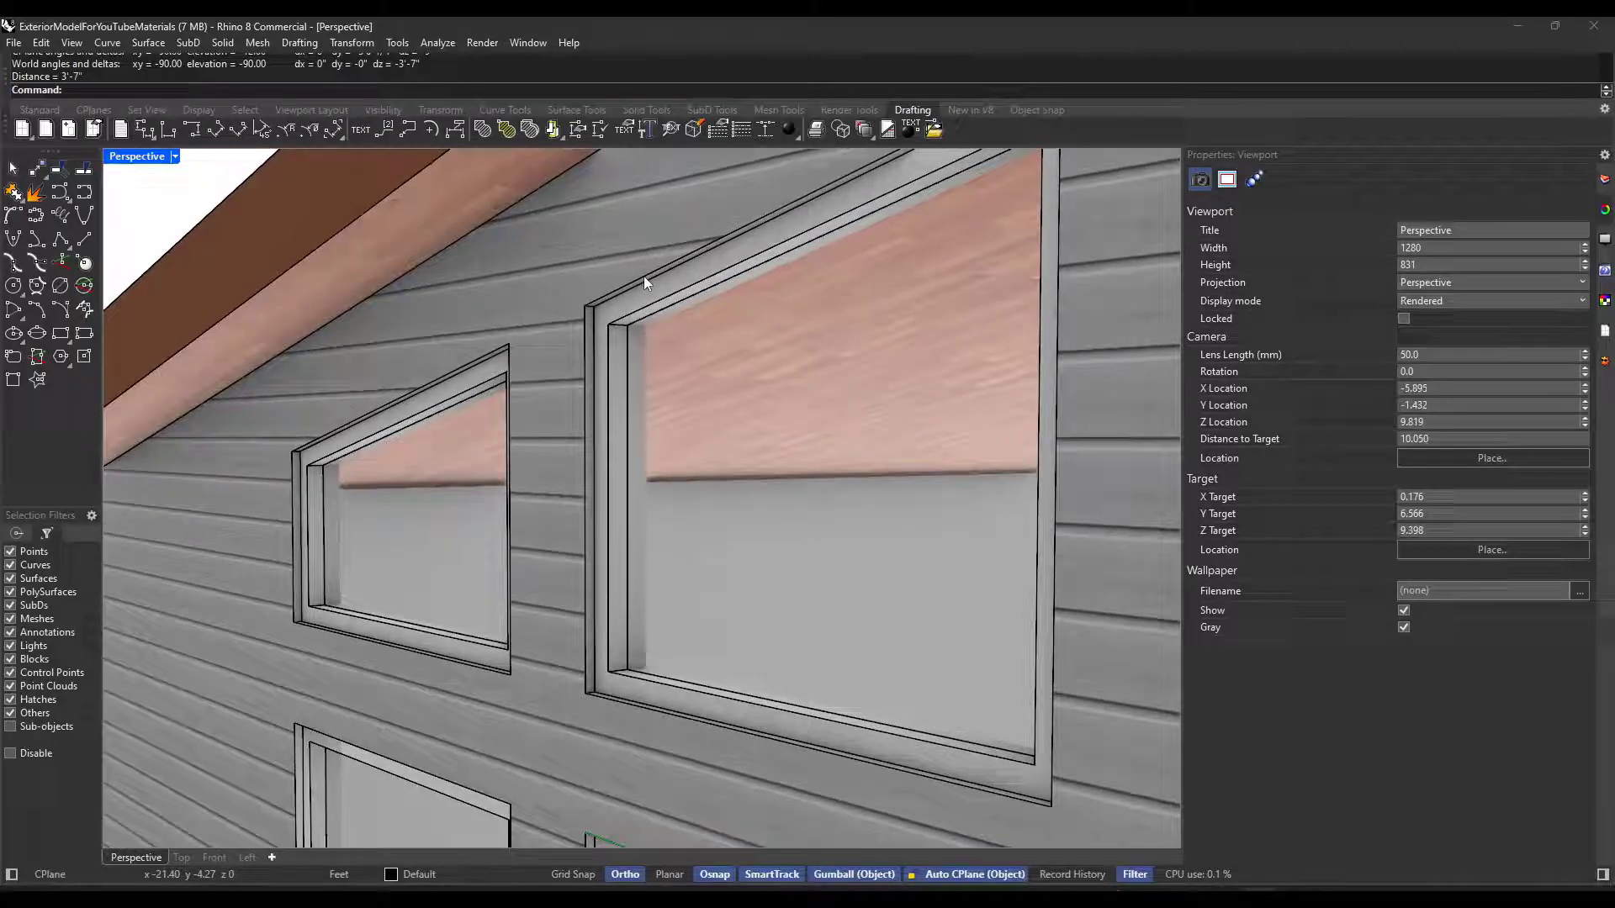
Select only the angled top edge of the larger sloped window opening and measure it with the Length command
ctrl+shift+click(652, 275)
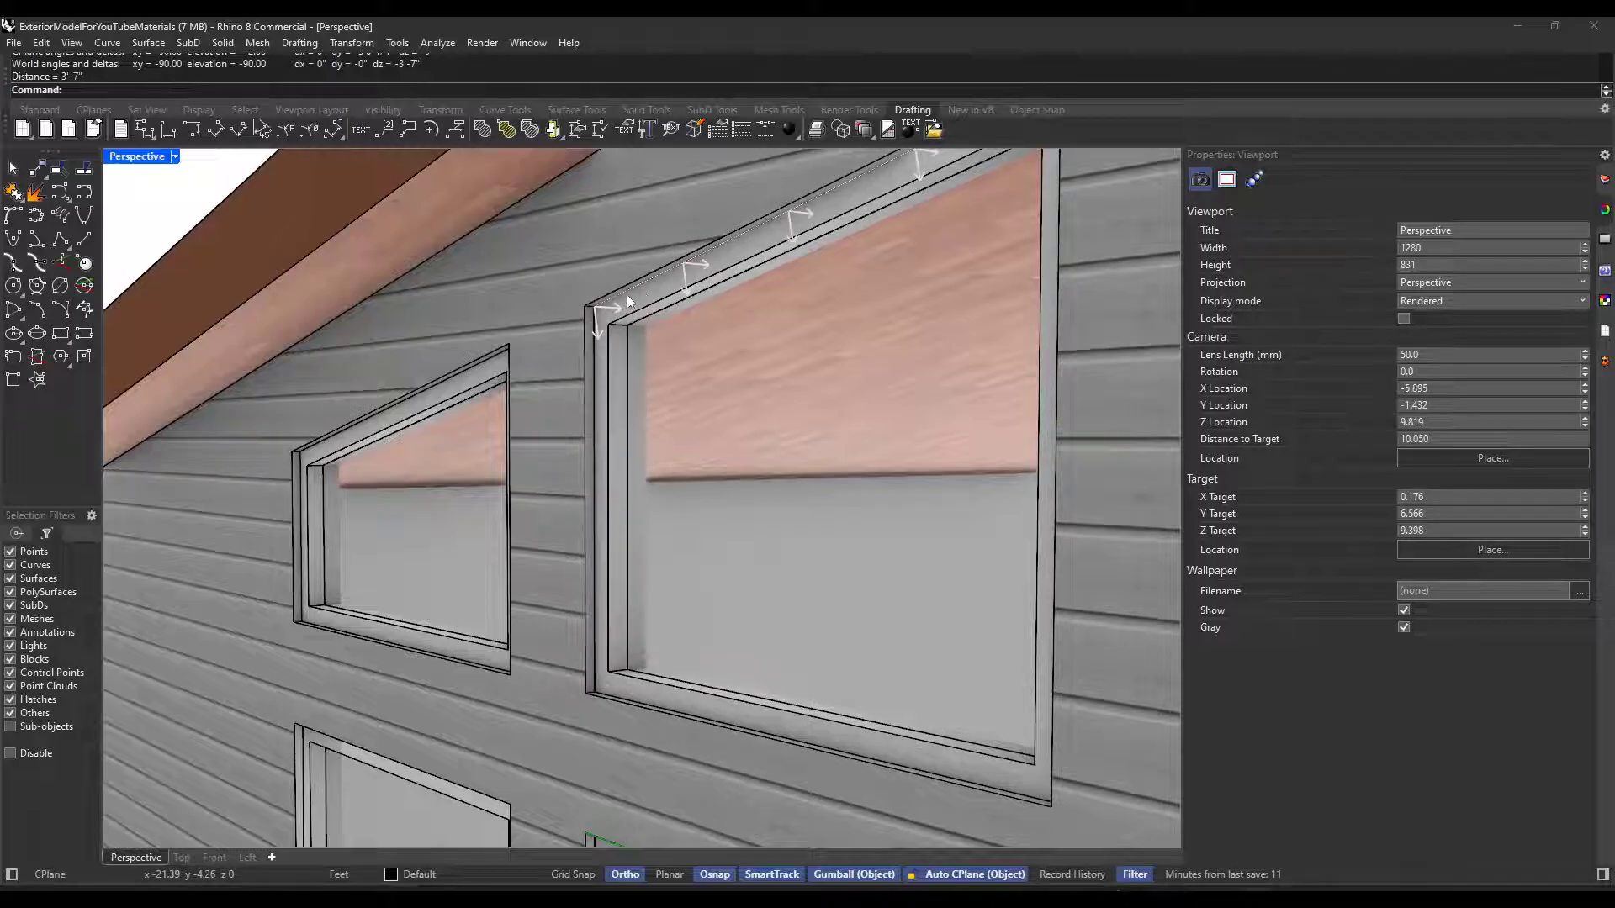
ctrl+shift+click(649, 271)
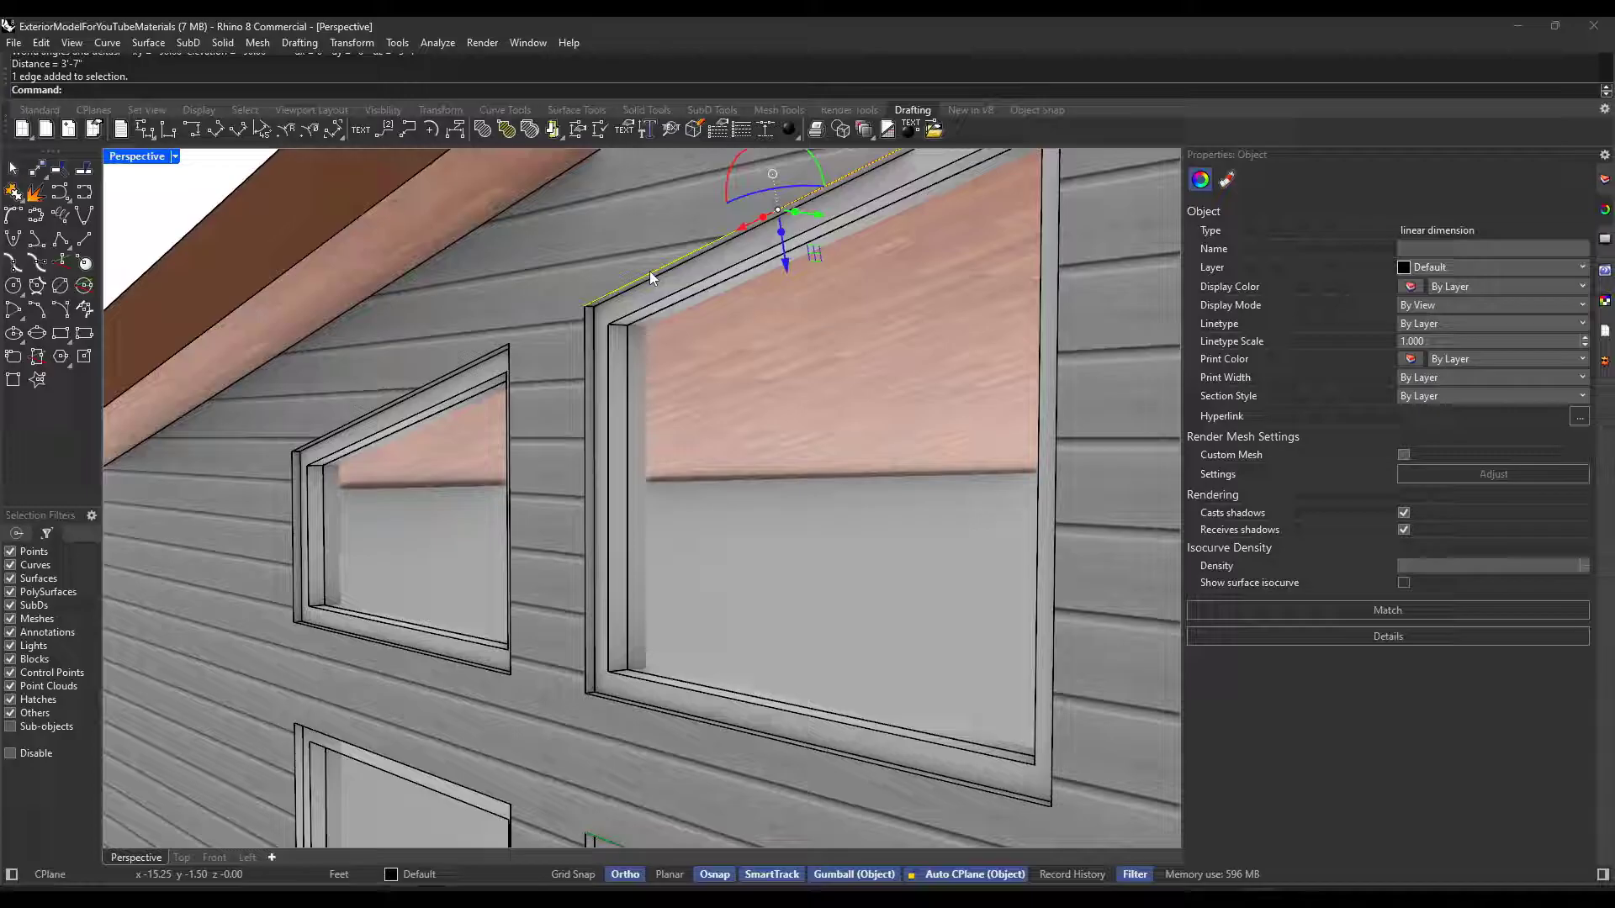
scroll(681, 336, down, 5)
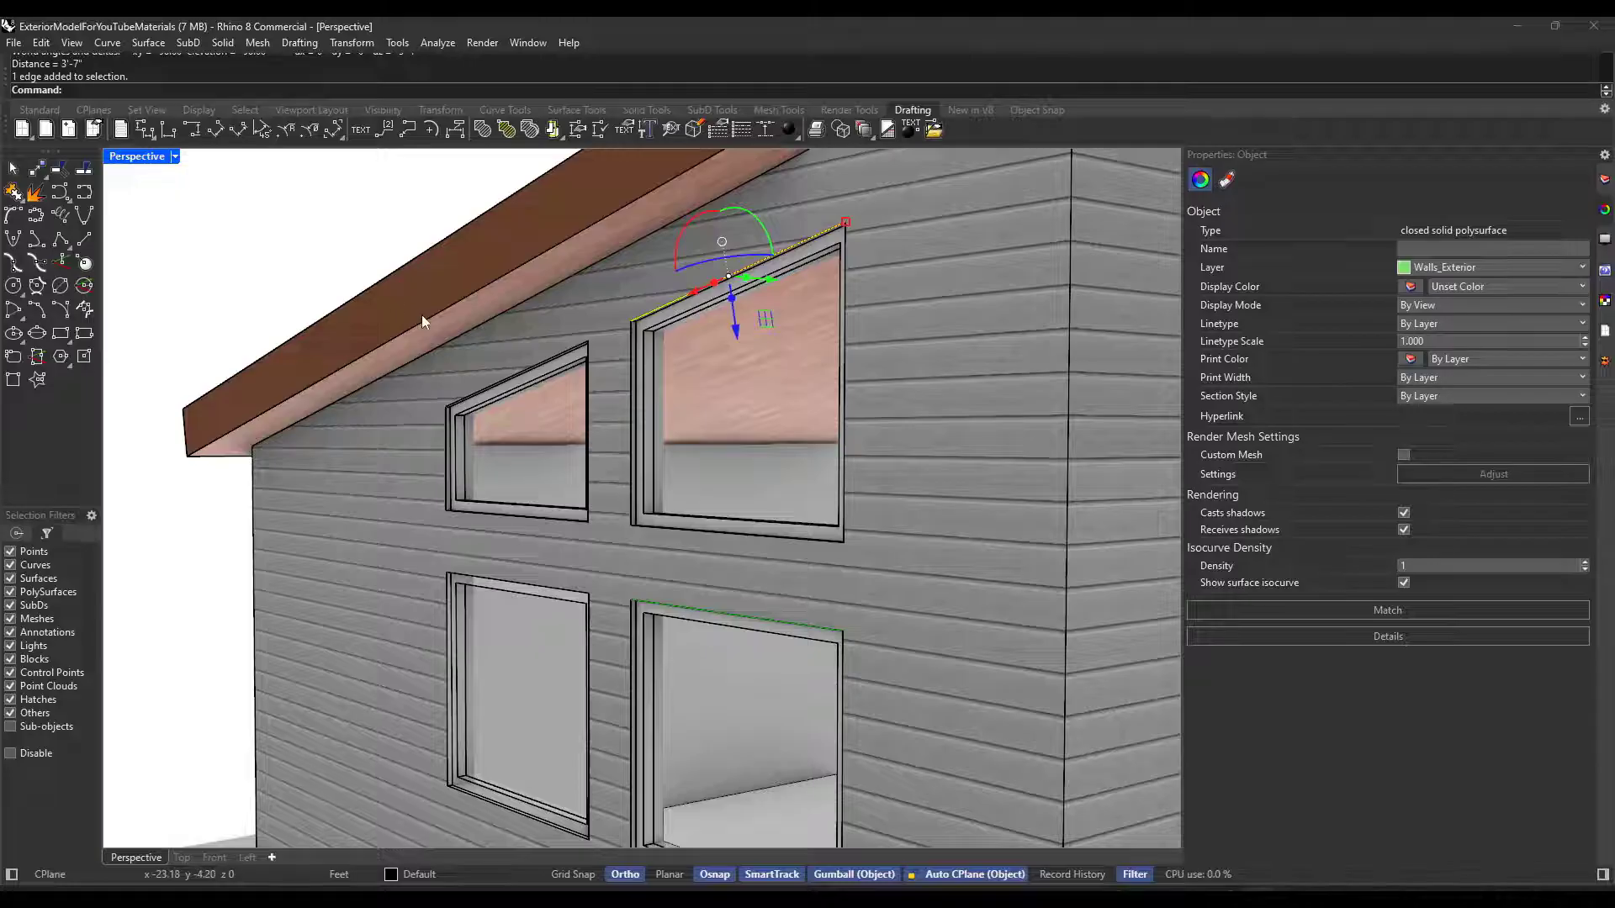
text(Length)
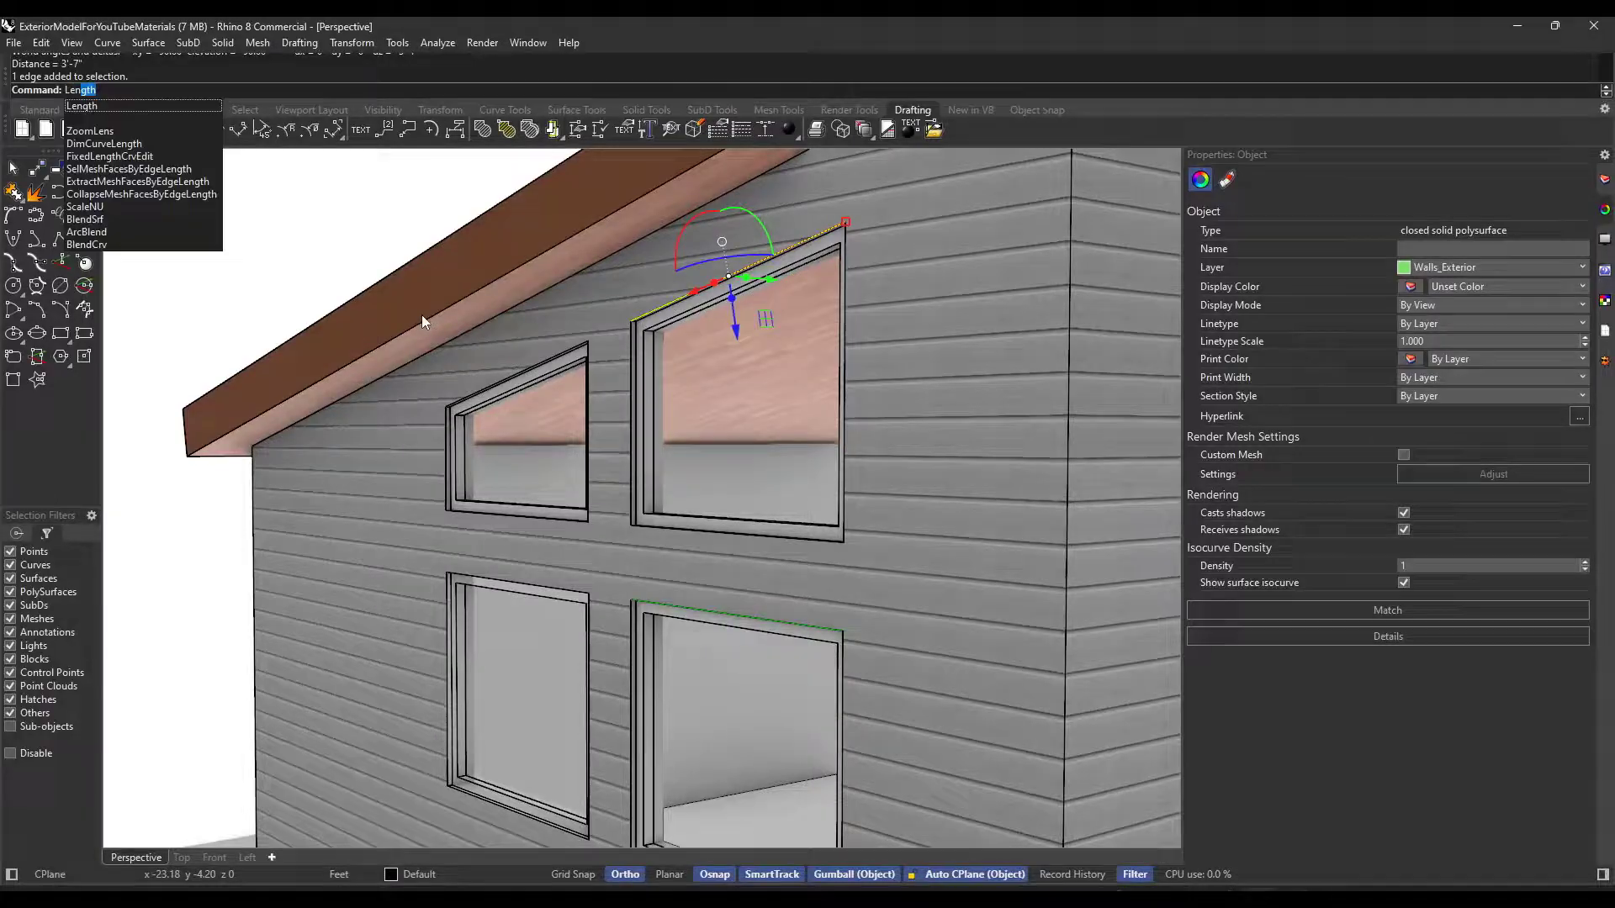
key(Return)
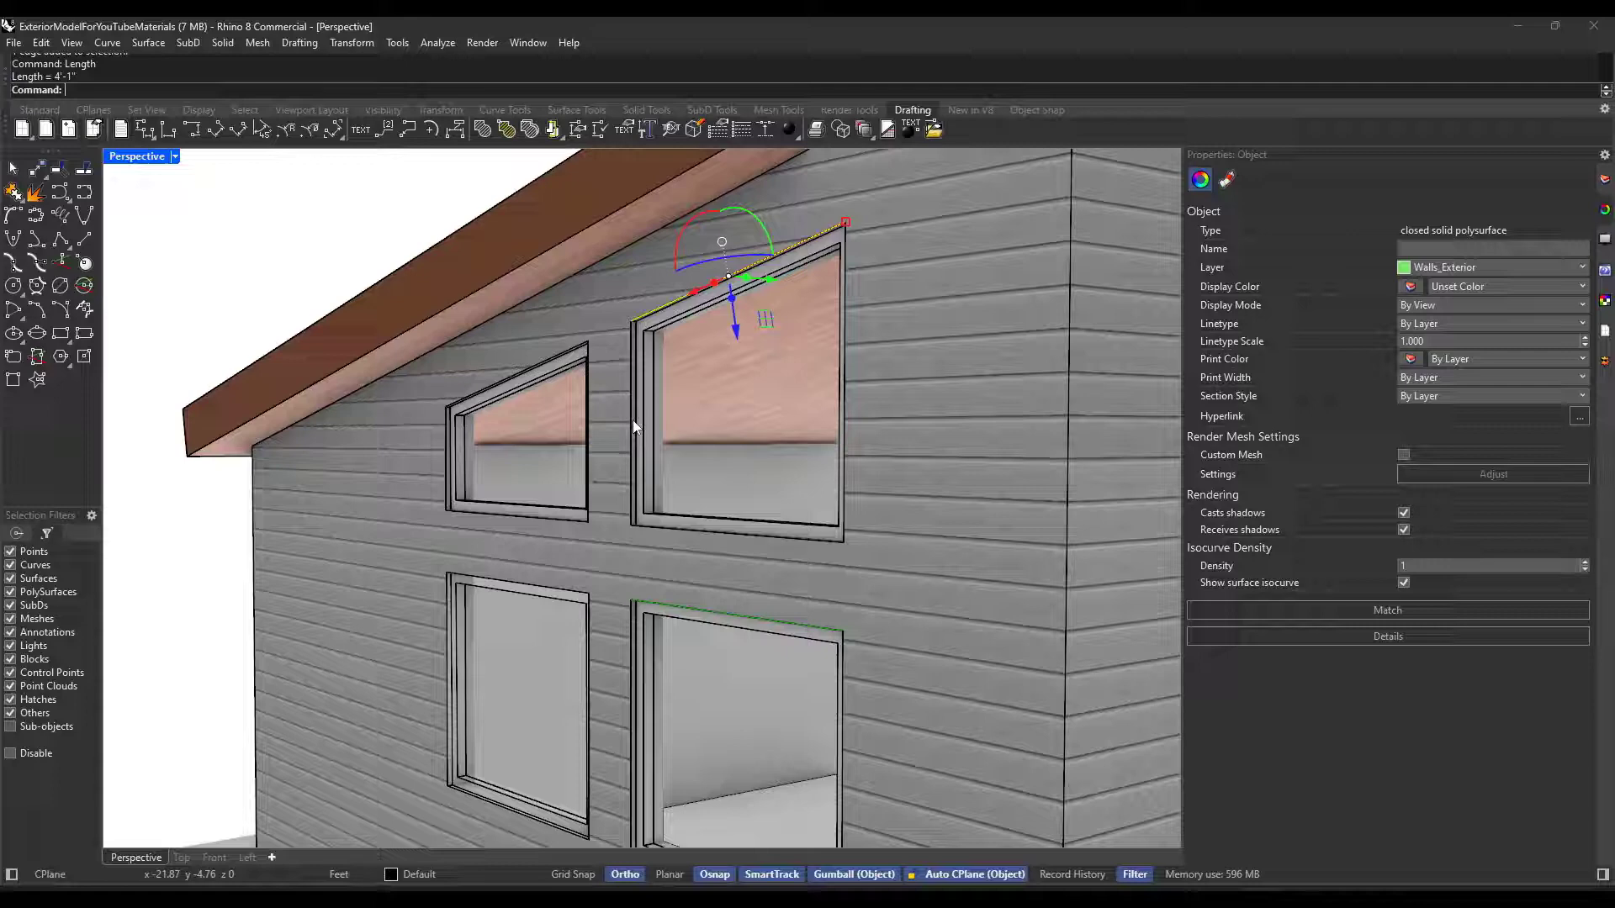
Add the larger sloped window opening's other three edges to the selection and measure the cumulative length of all four
ctrl+shift+click(846, 313)
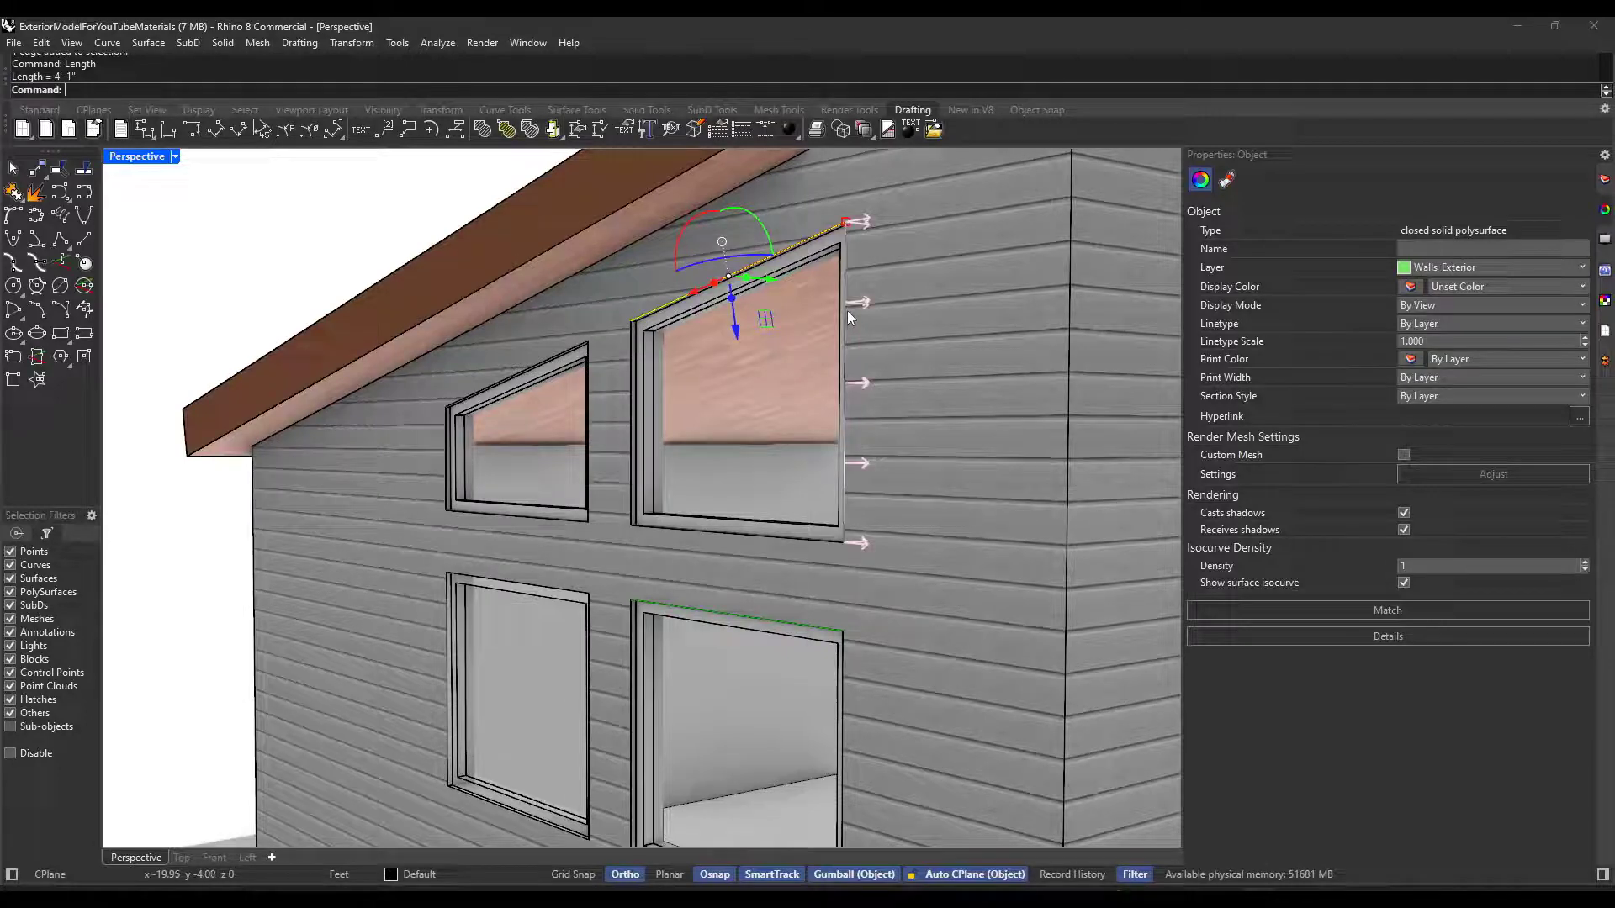
ctrl+shift+click(766, 539)
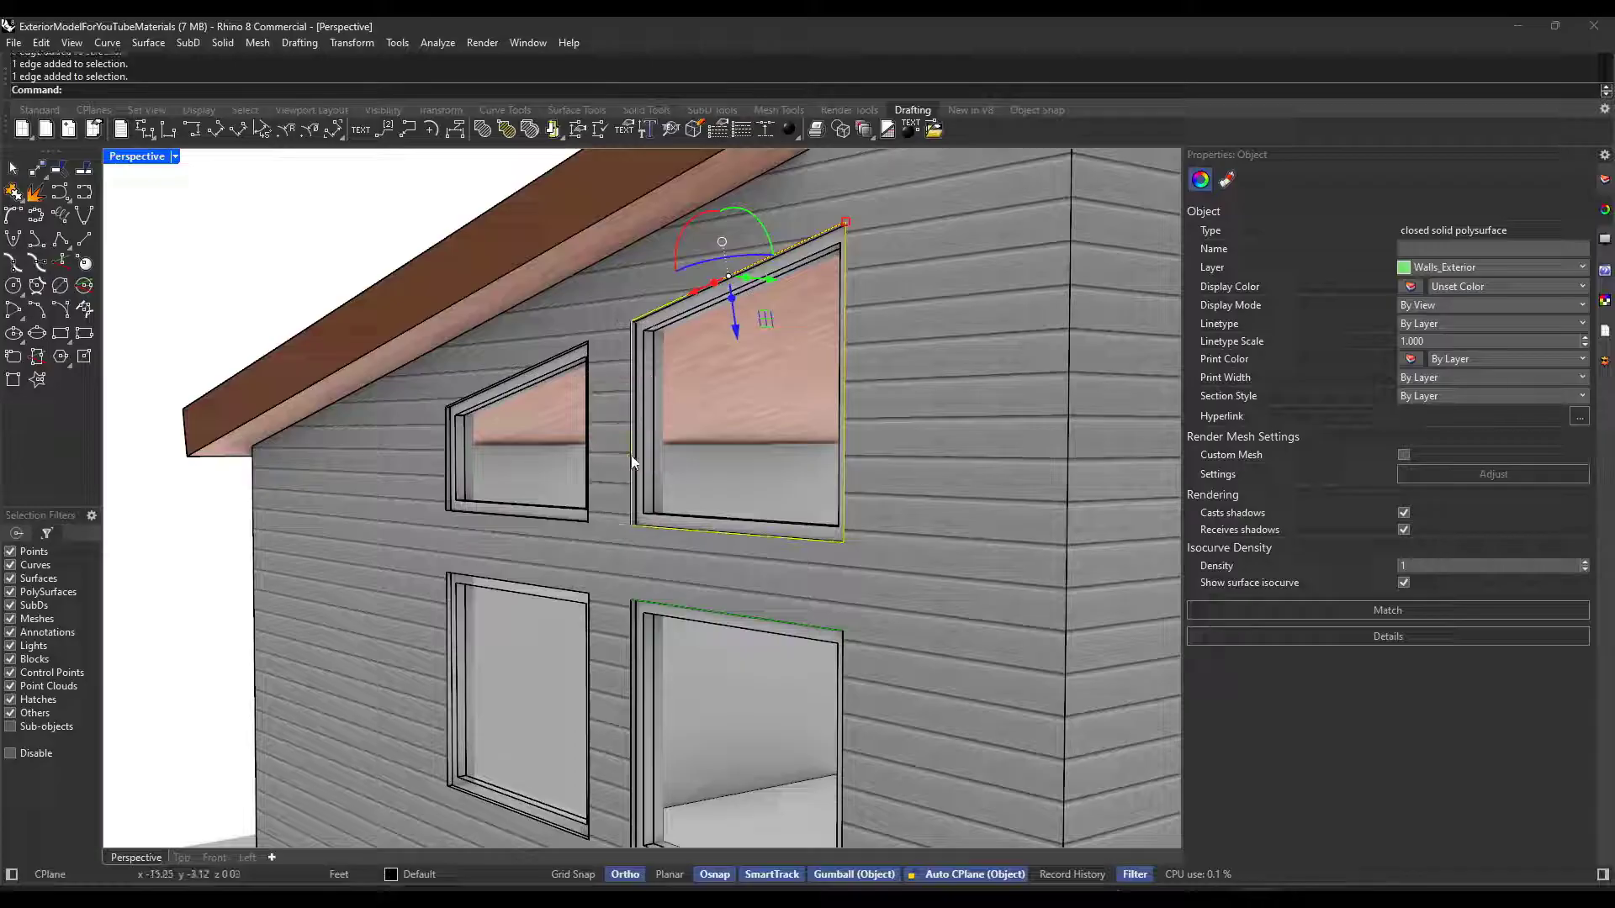
text(Length)
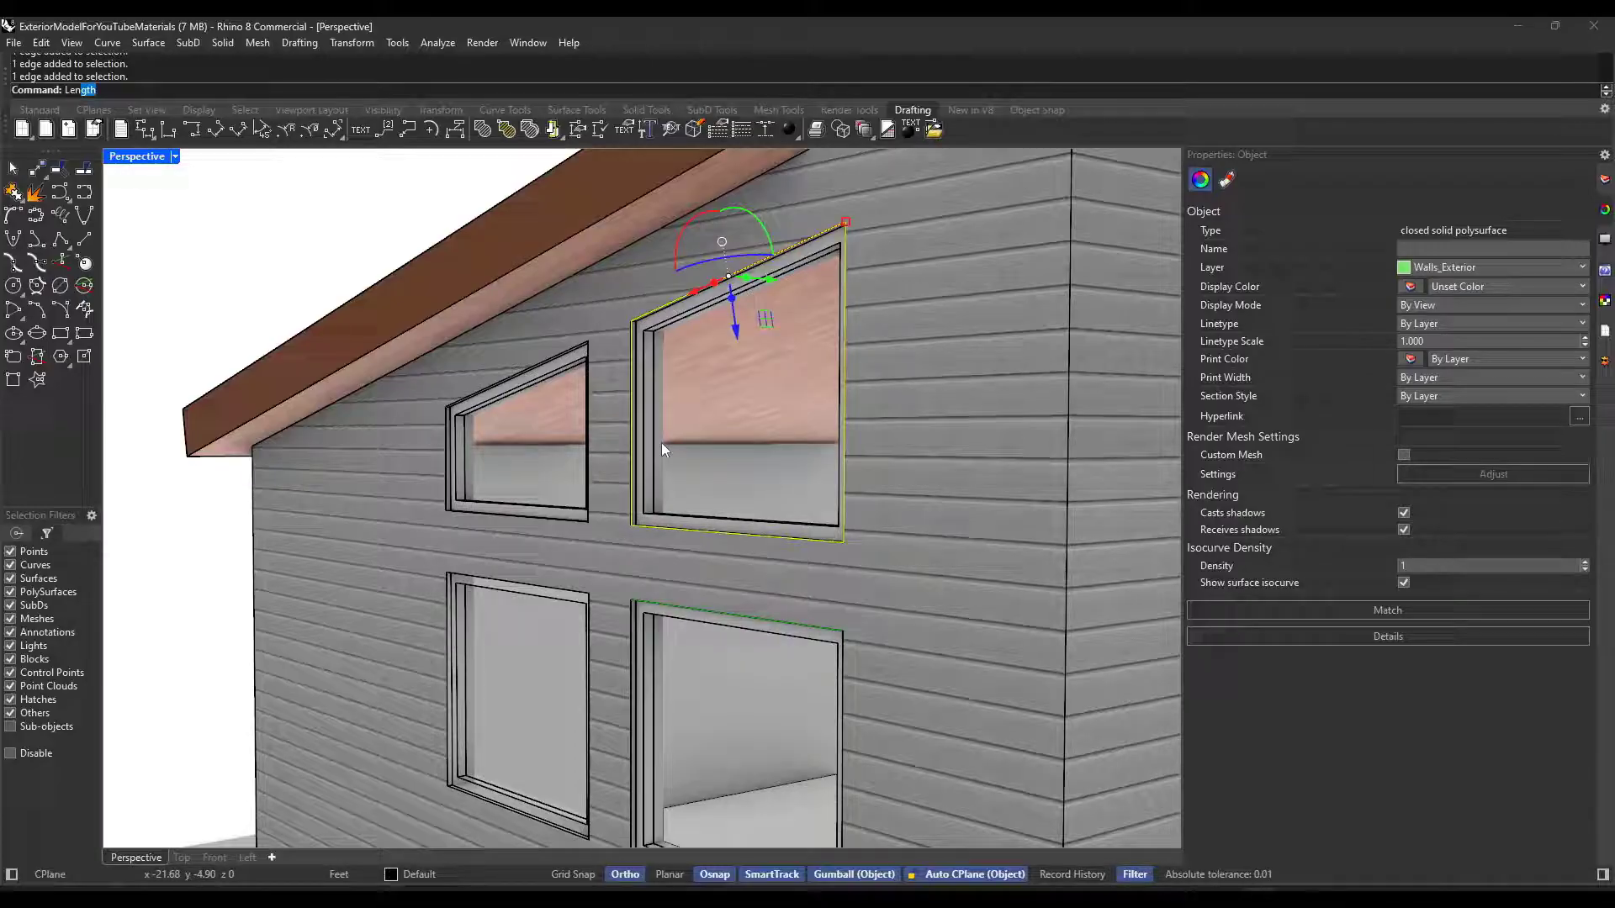
key(Return)
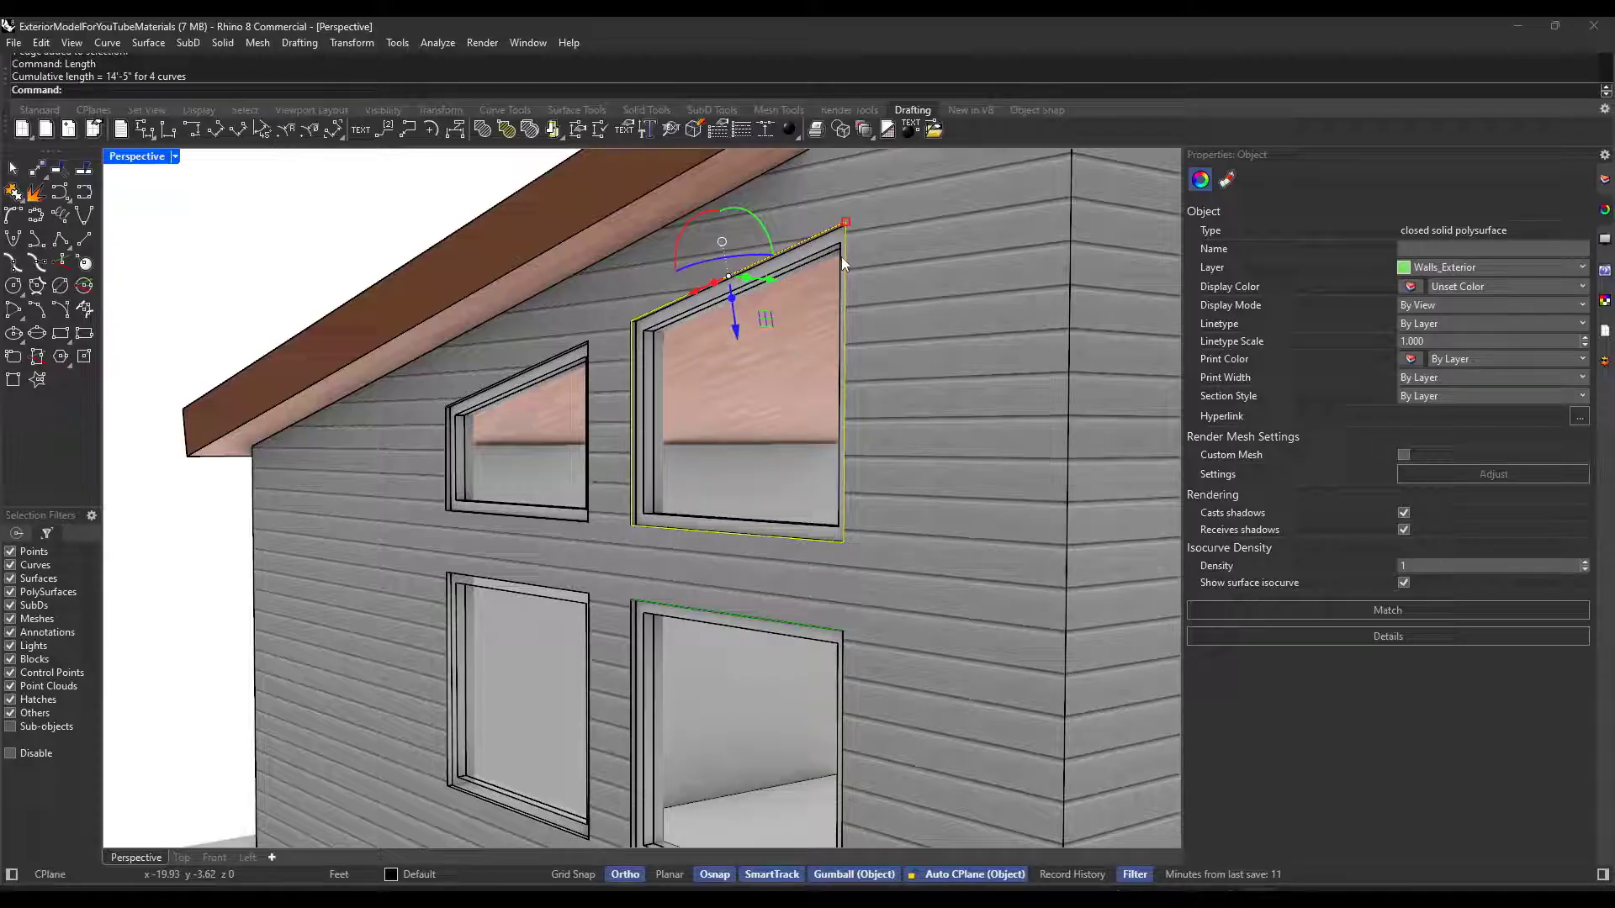
scroll(806, 493, down, 6)
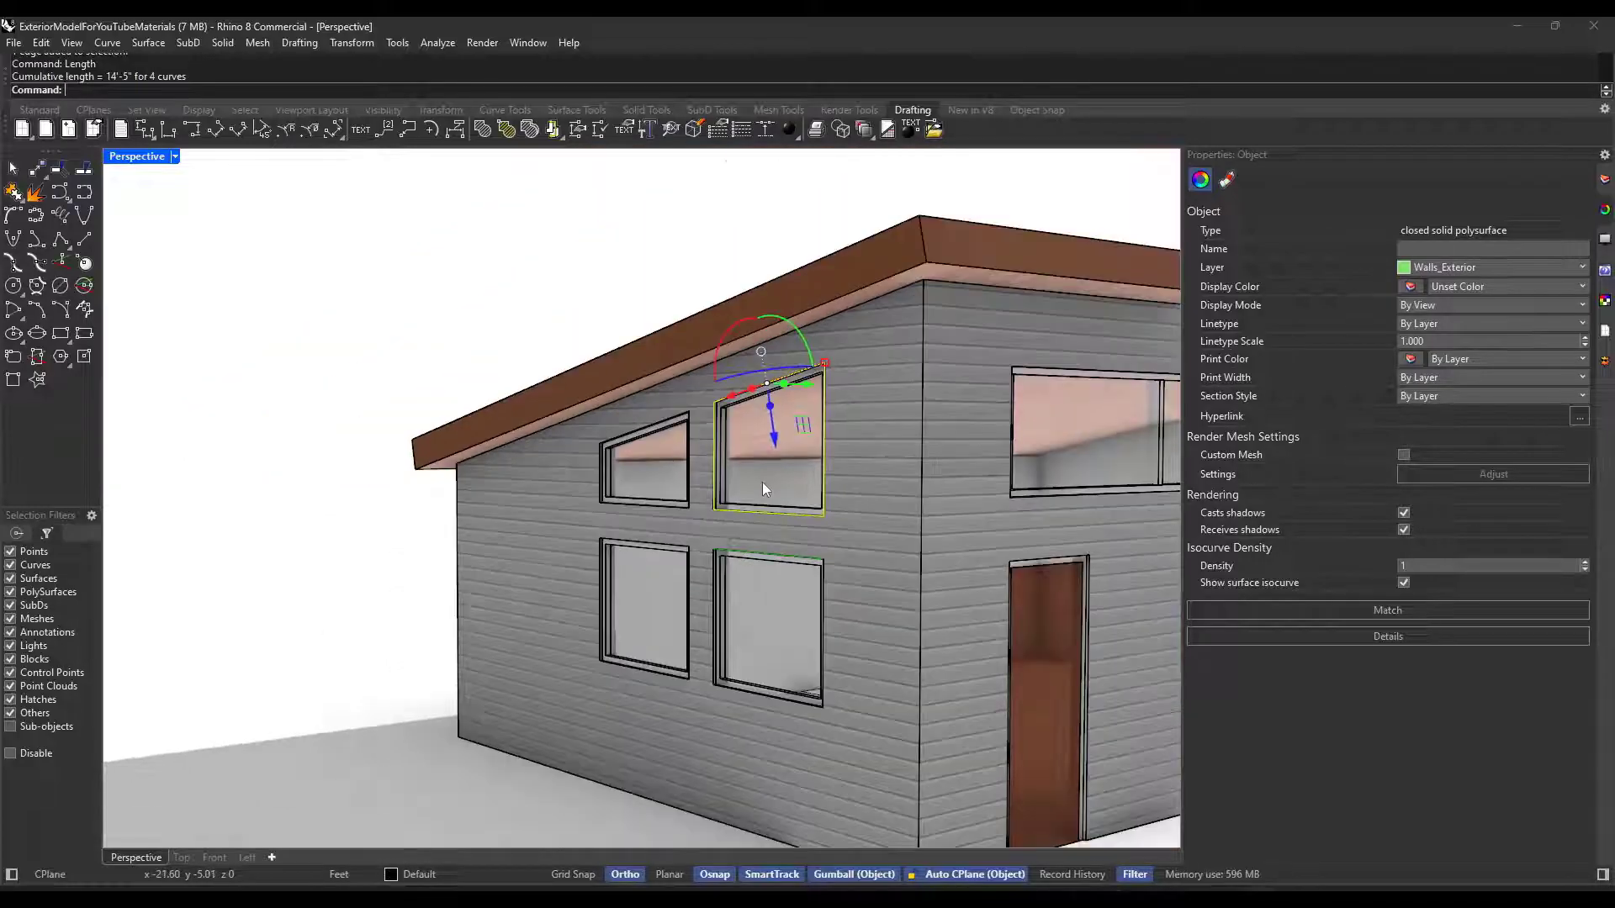
mouse_move(762, 482)
shift+right_down()
mouse_move(825, 491)
mouse_move(764, 483)
shift+right_up()
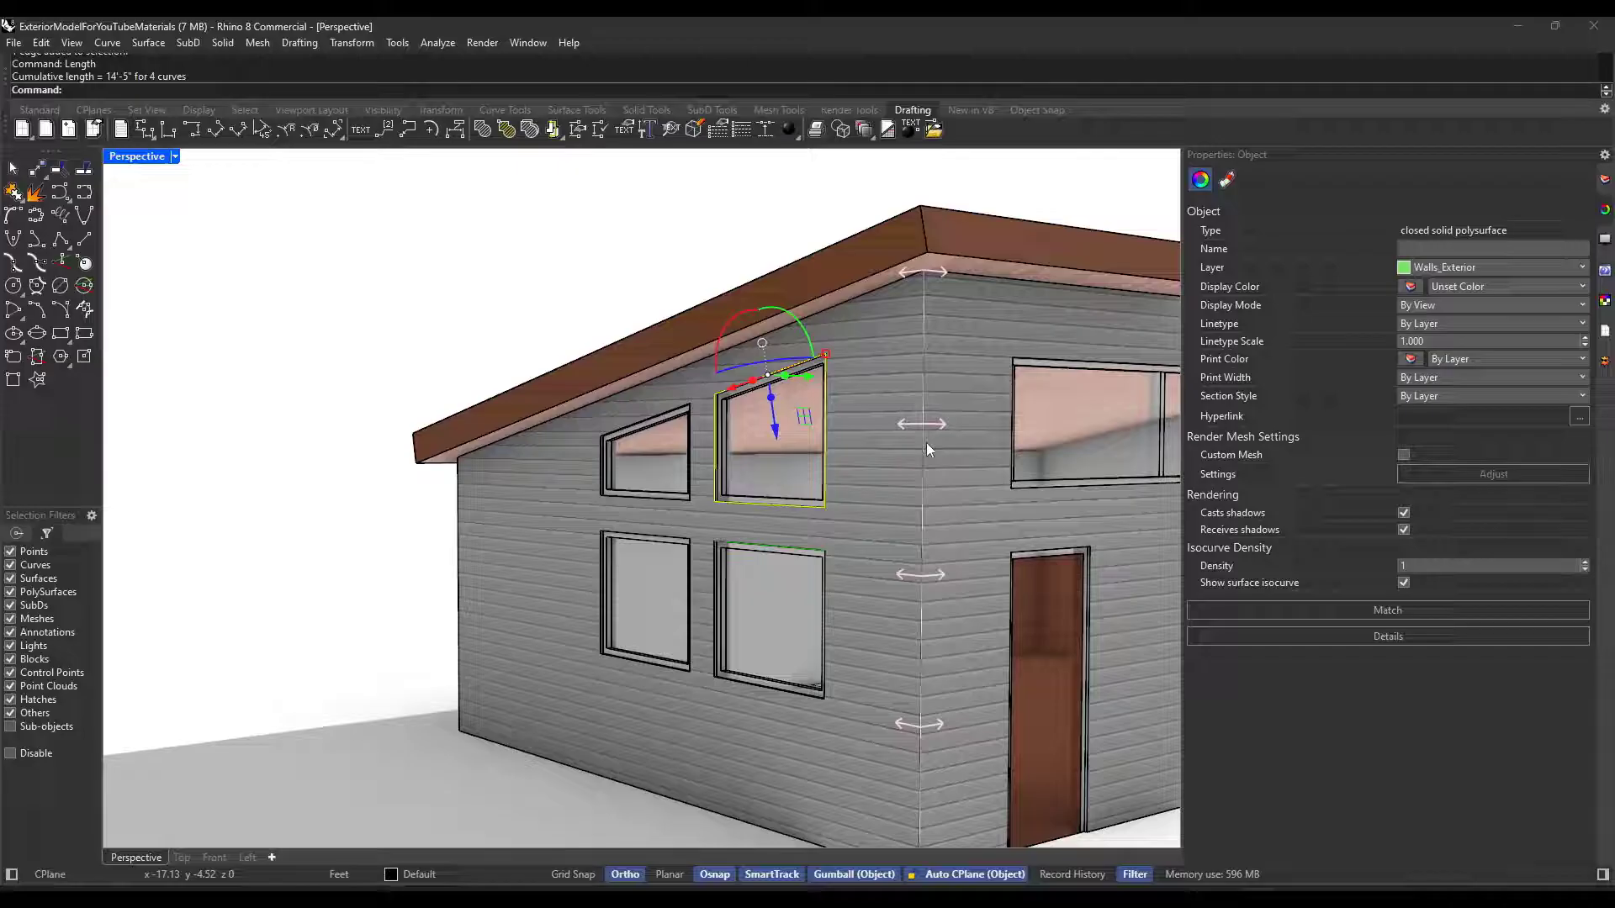
Clear the window edge selection and measure the building's vertical front corner edge with the Length command
click(820, 187)
ctrl+shift+click(926, 371)
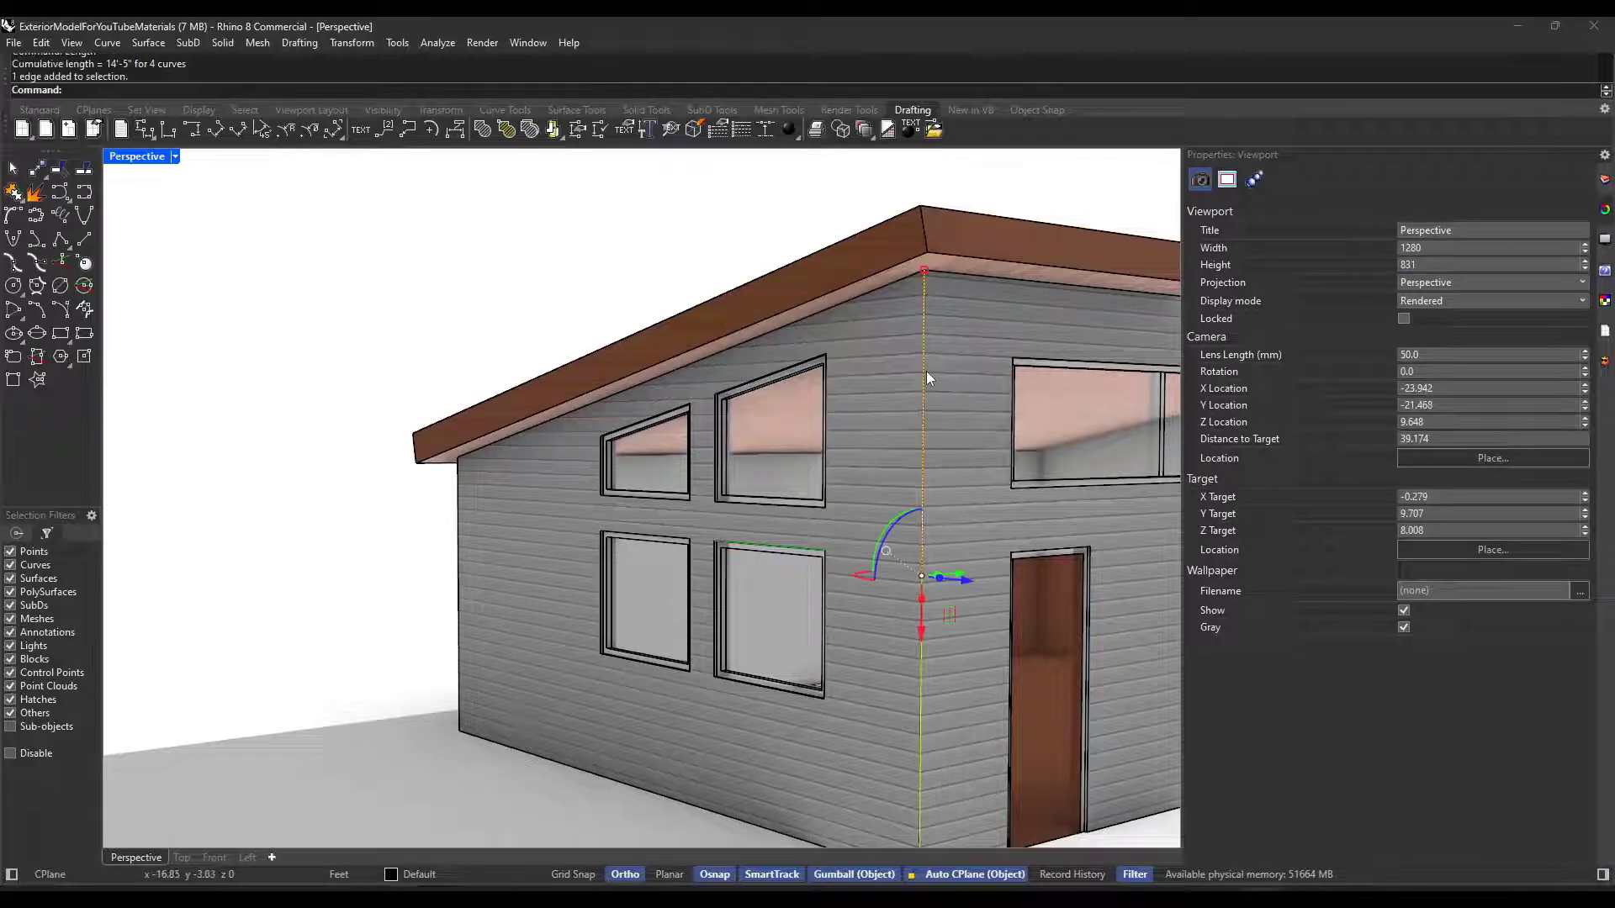
key(Return)
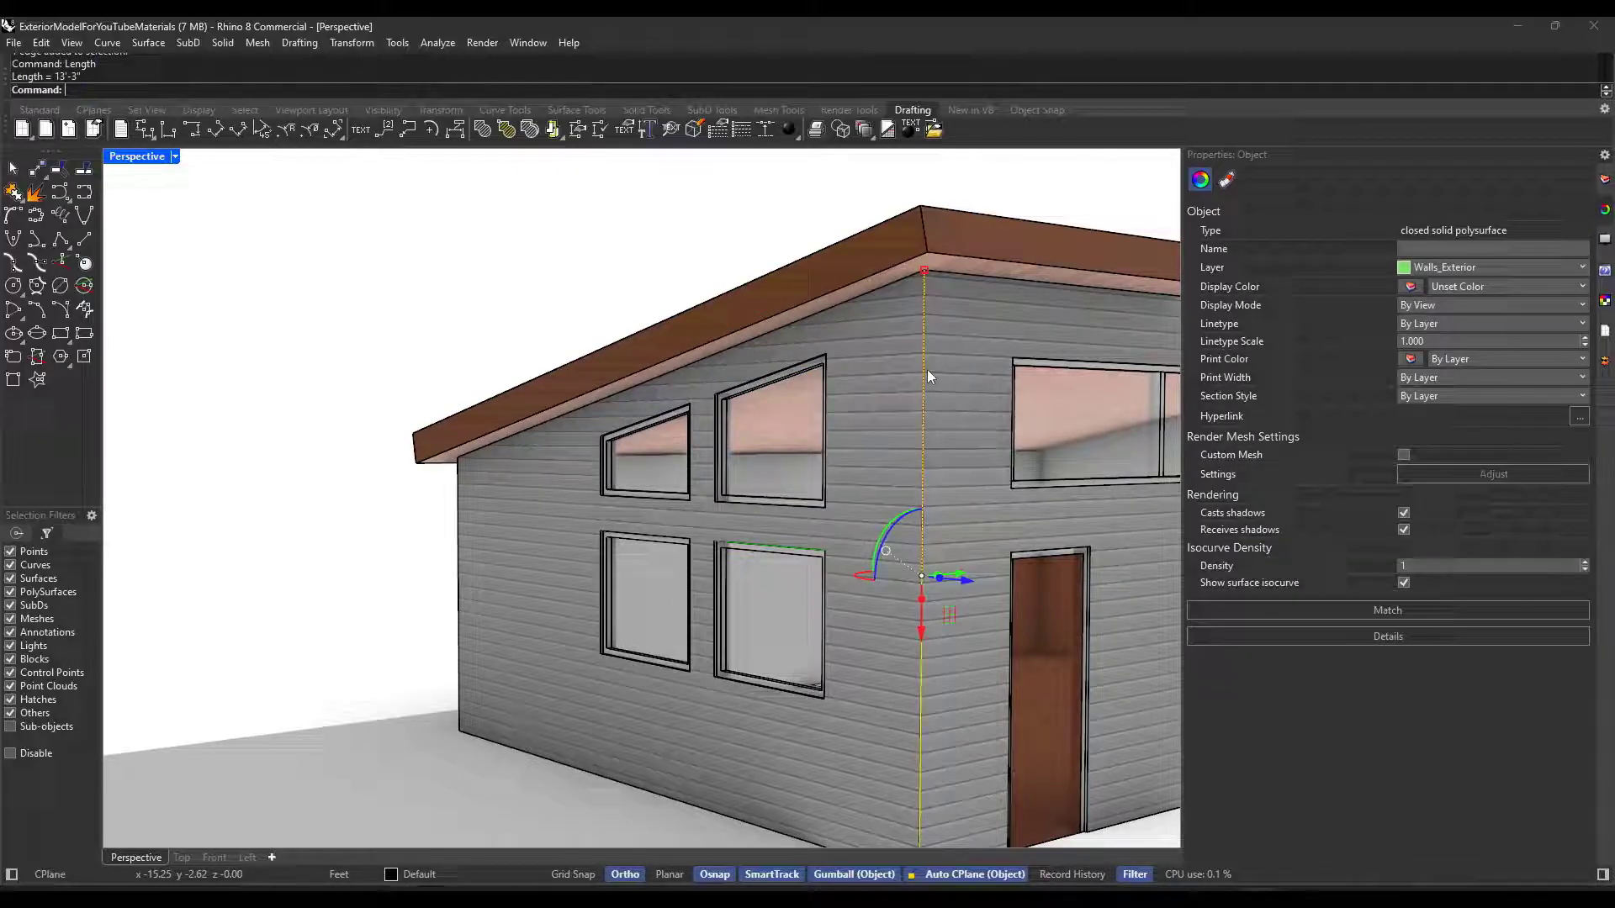
Select only the side wall's siding surface containing the four windows and measure it with the Area command
right_drag(927, 370, 565, 439)
scroll(962, 481, up, 2)
scroll(859, 425, down, 4)
scroll(565, 439, up, 4)
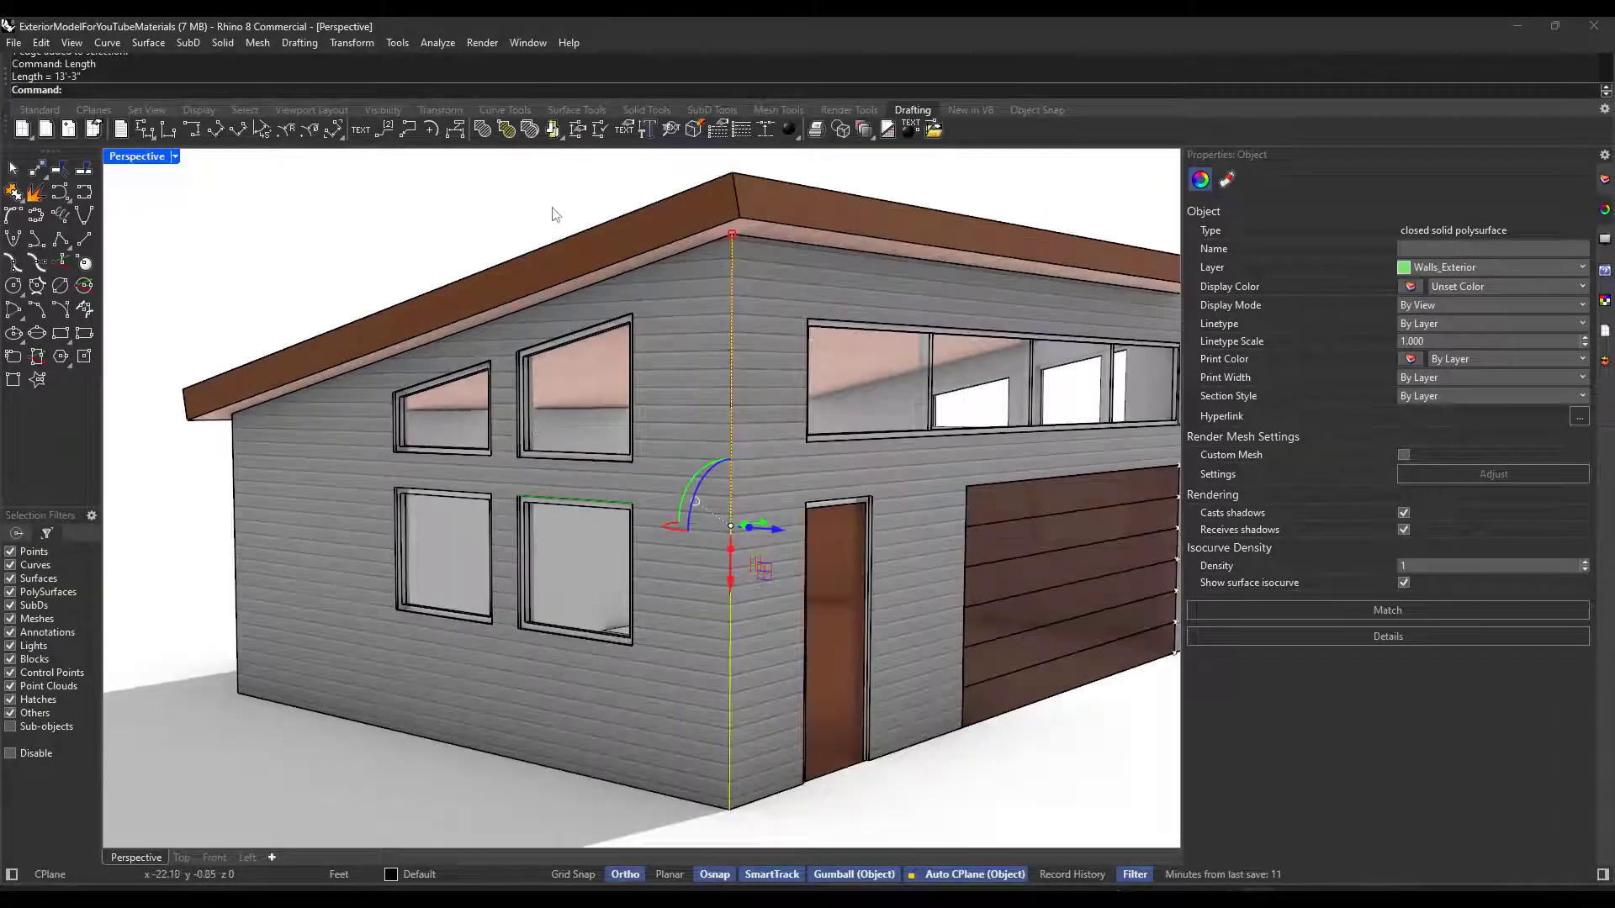
click(553, 201)
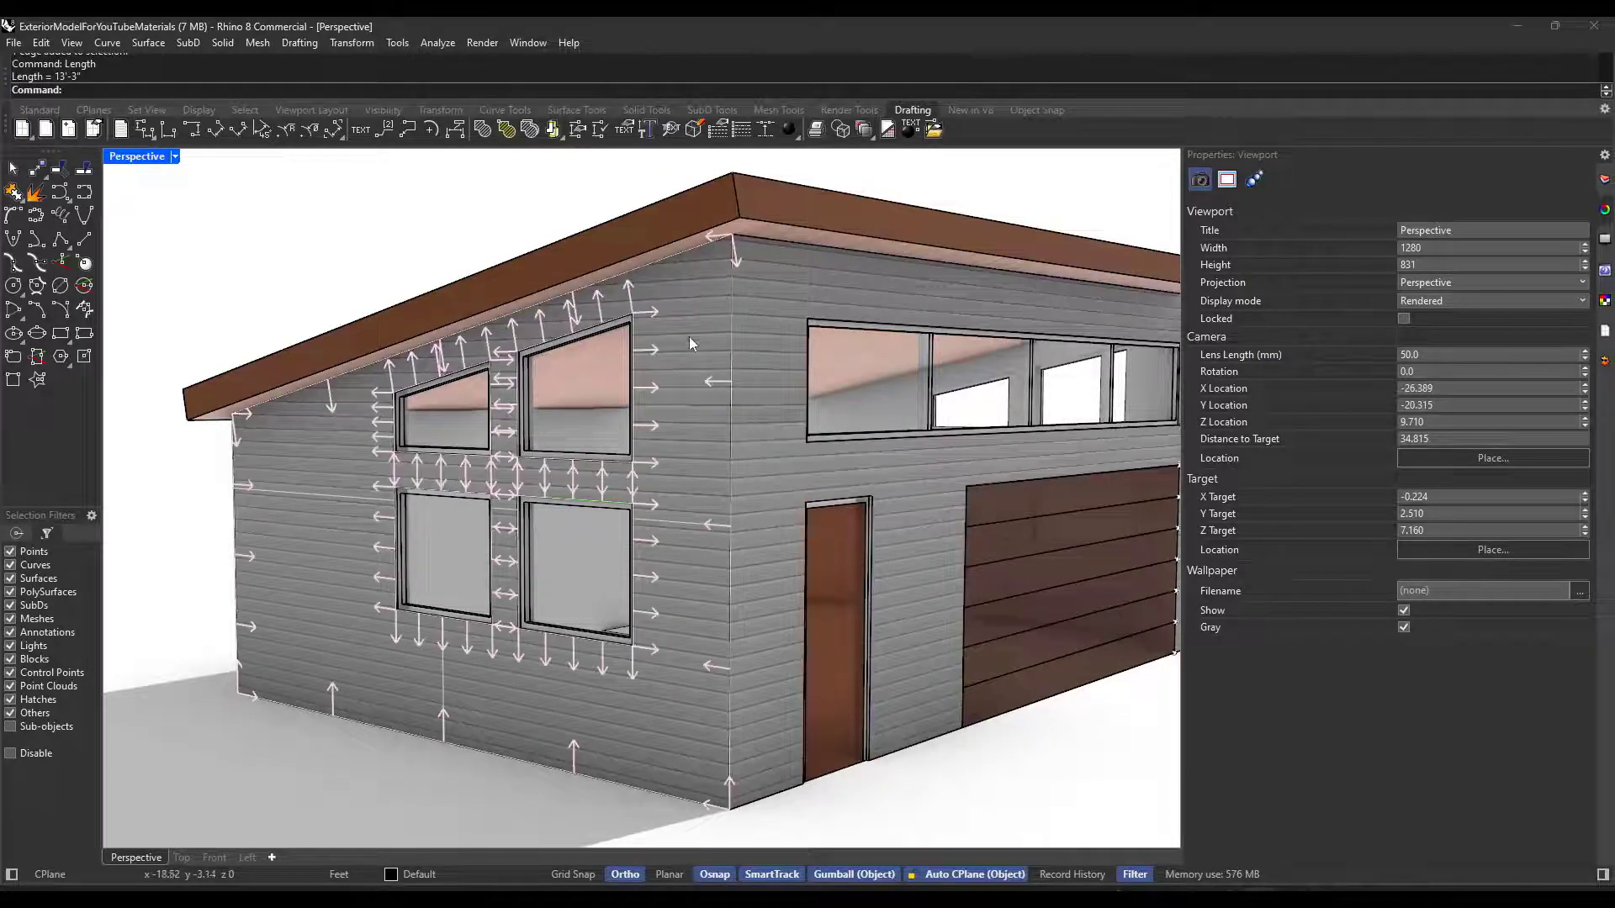
click(670, 492)
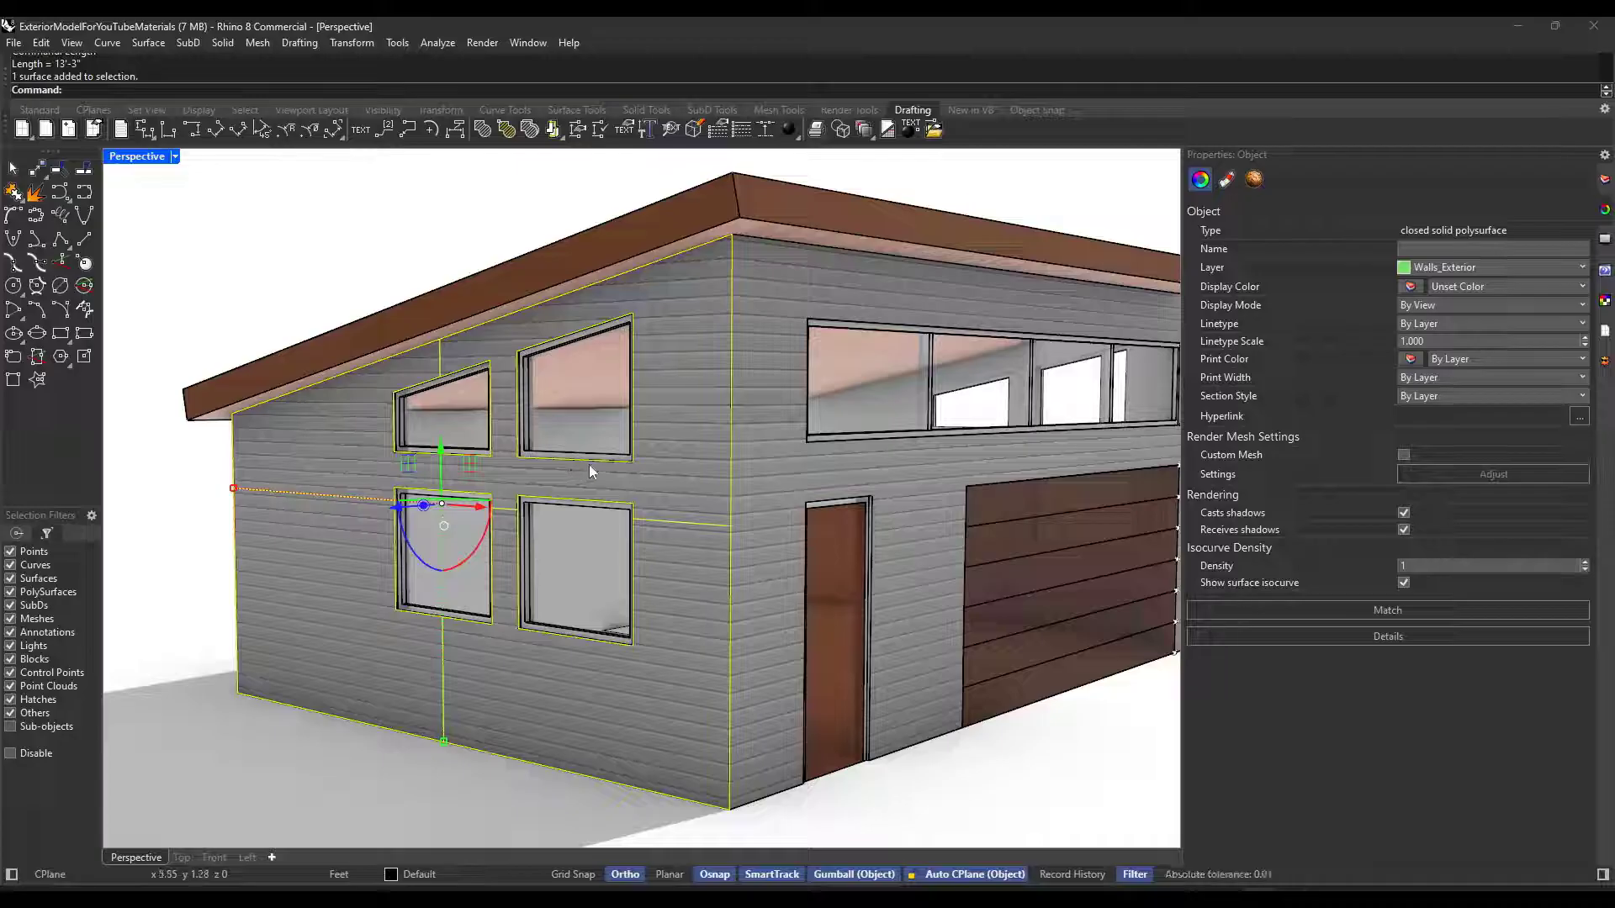
text(Area)
key(Return)
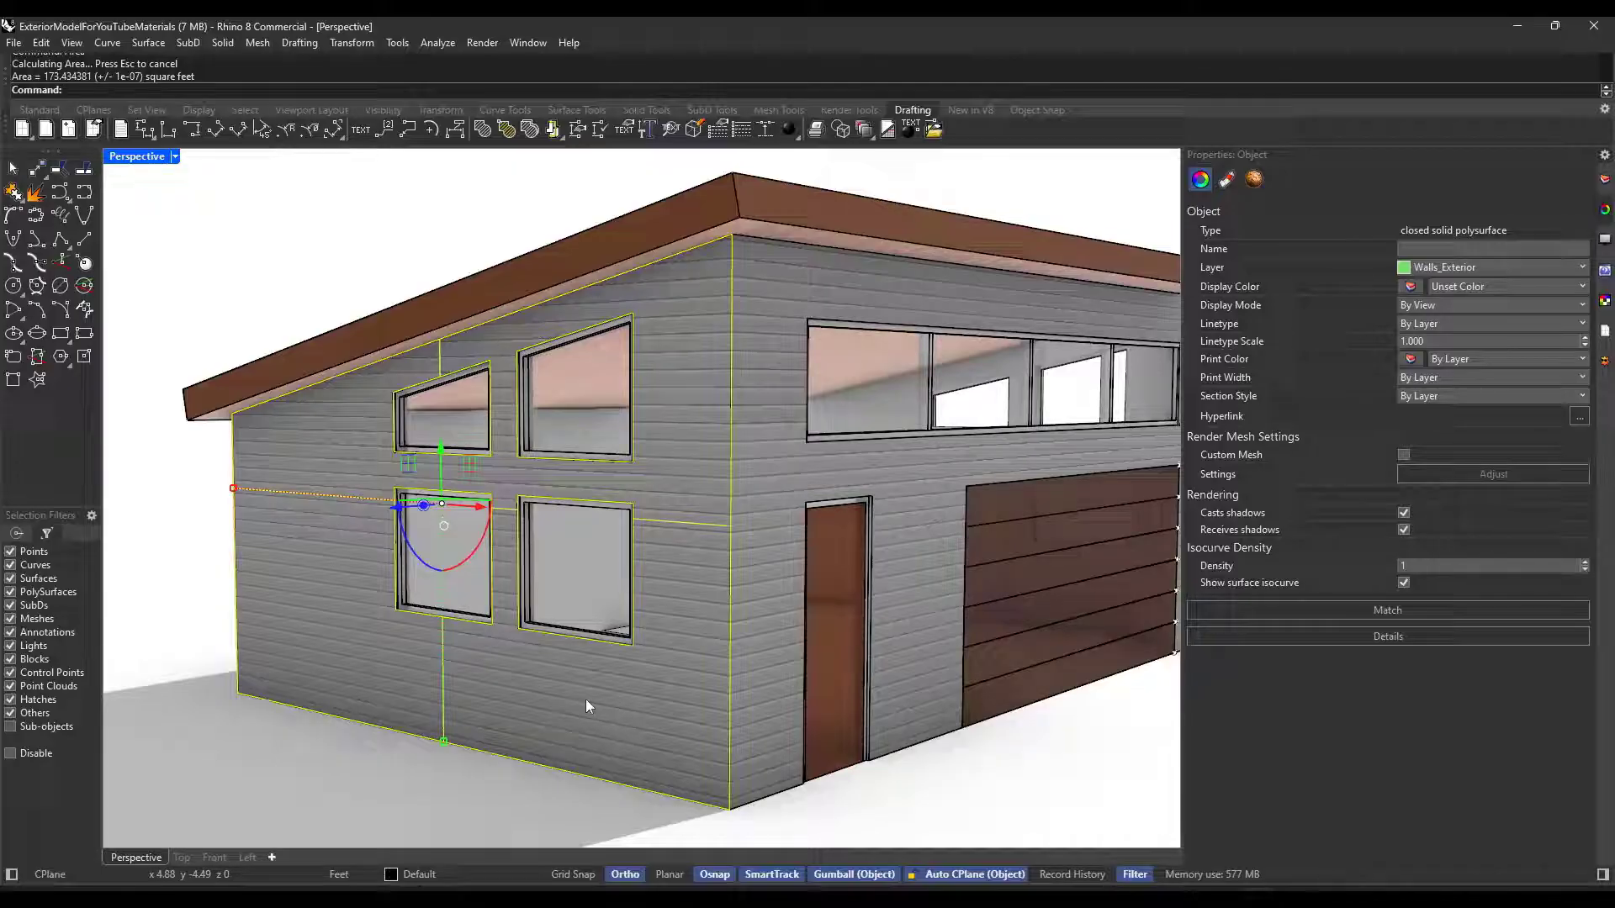
key(Escape)
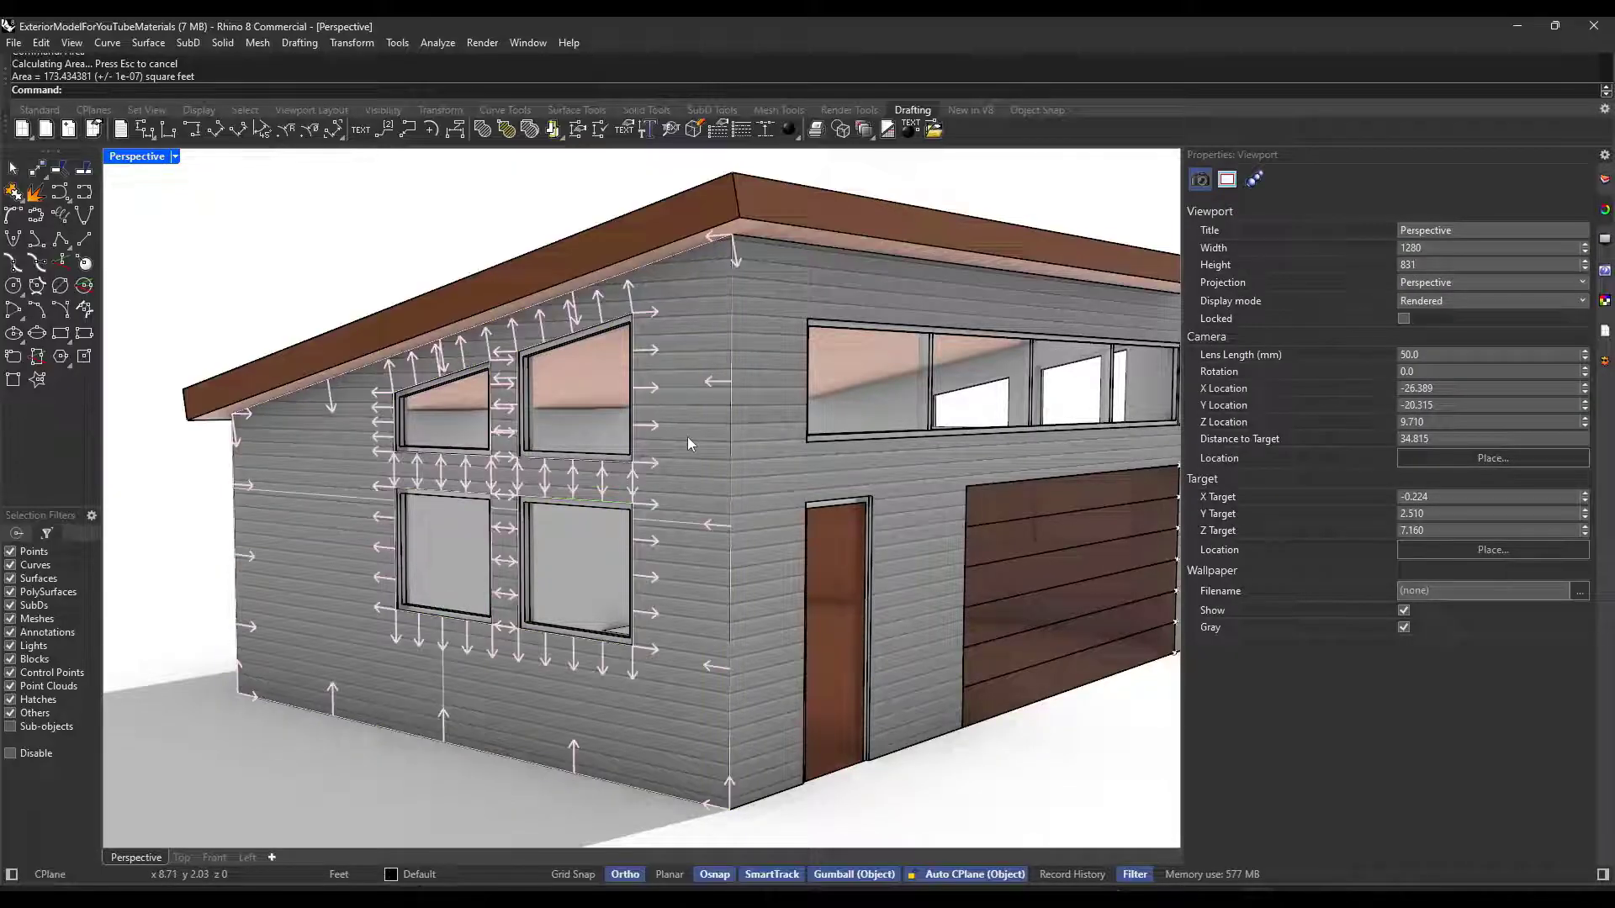
Select the side wall surface together with the garage-door wall surface and measure their cumulative area
ctrl+shift+click(688, 437)
ctrl+shift+click(779, 427)
scroll(779, 427, down, 10)
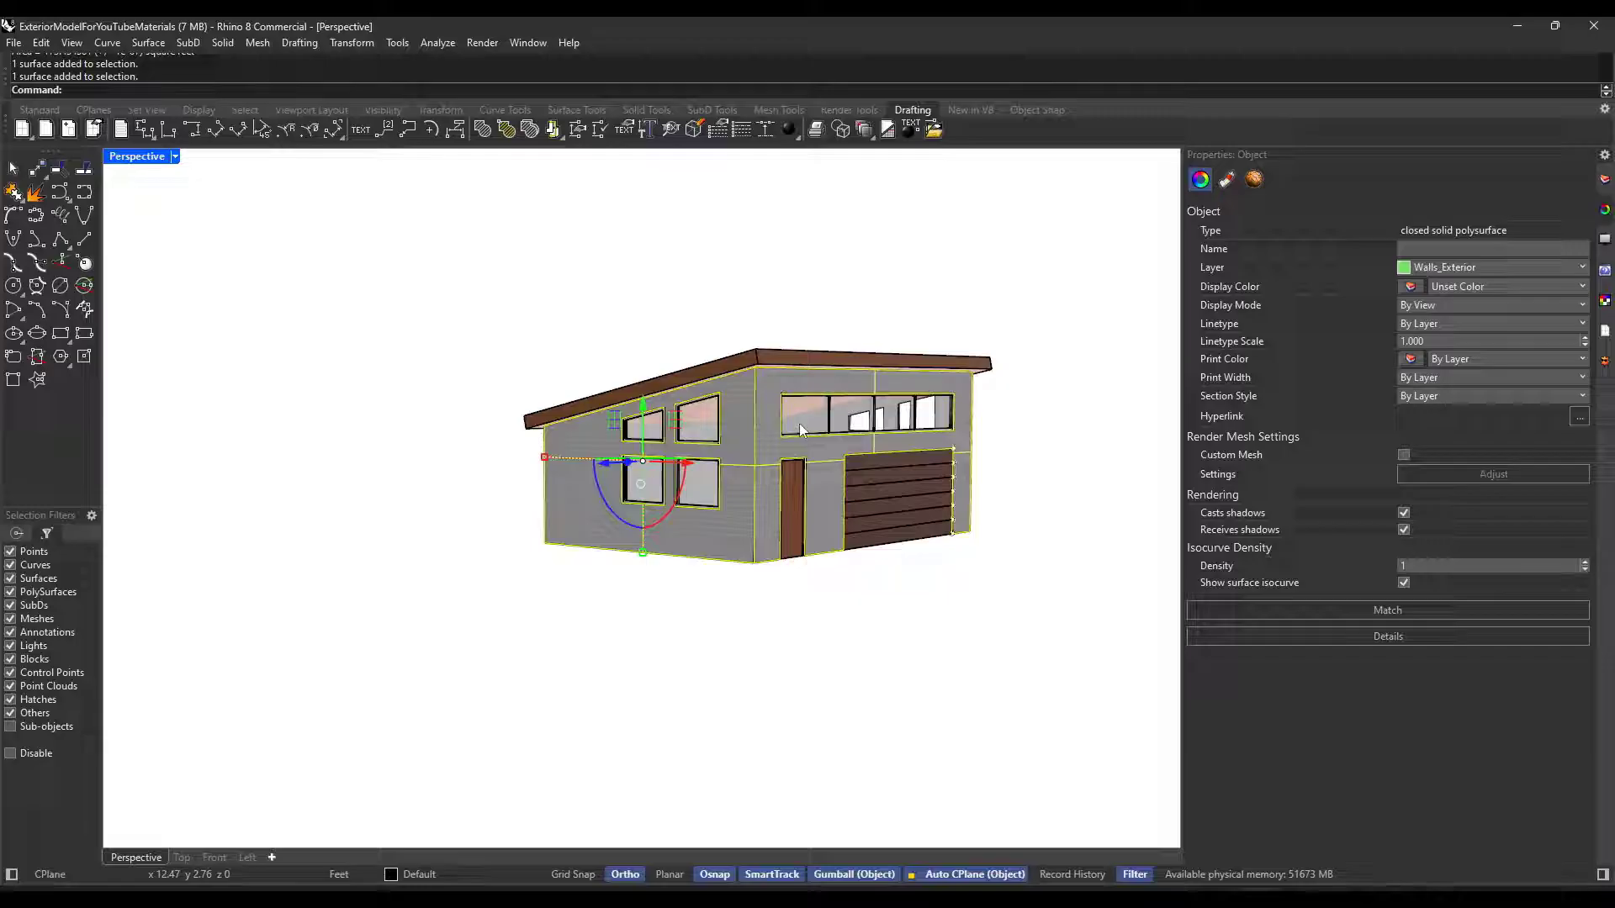
right_drag(957, 426, 734, 401)
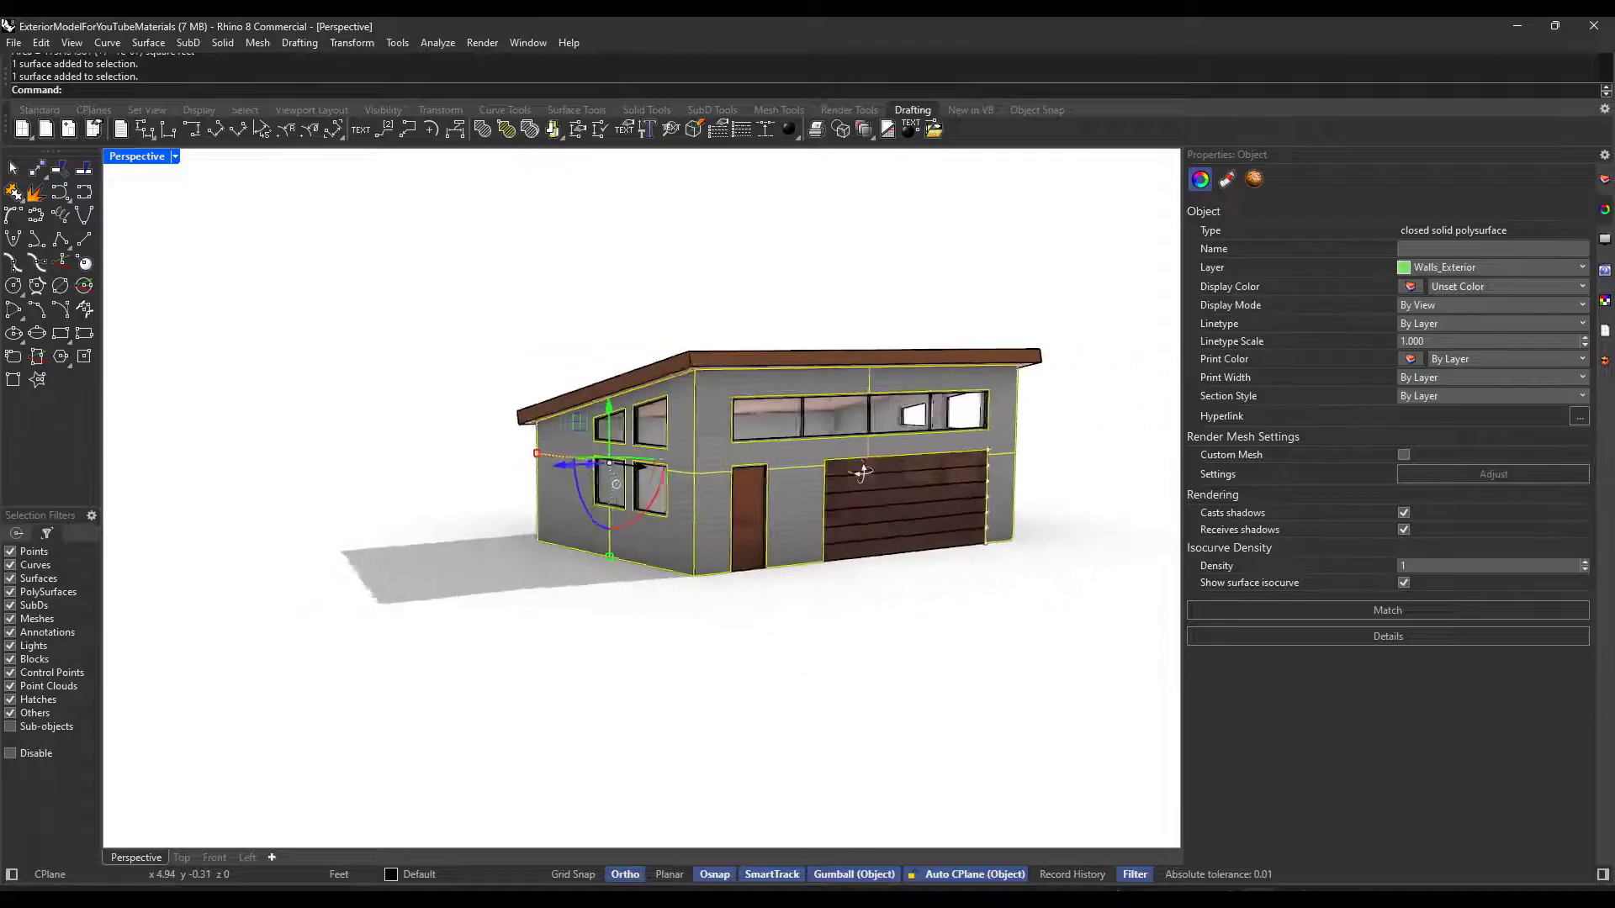
scroll(734, 401, up, 4)
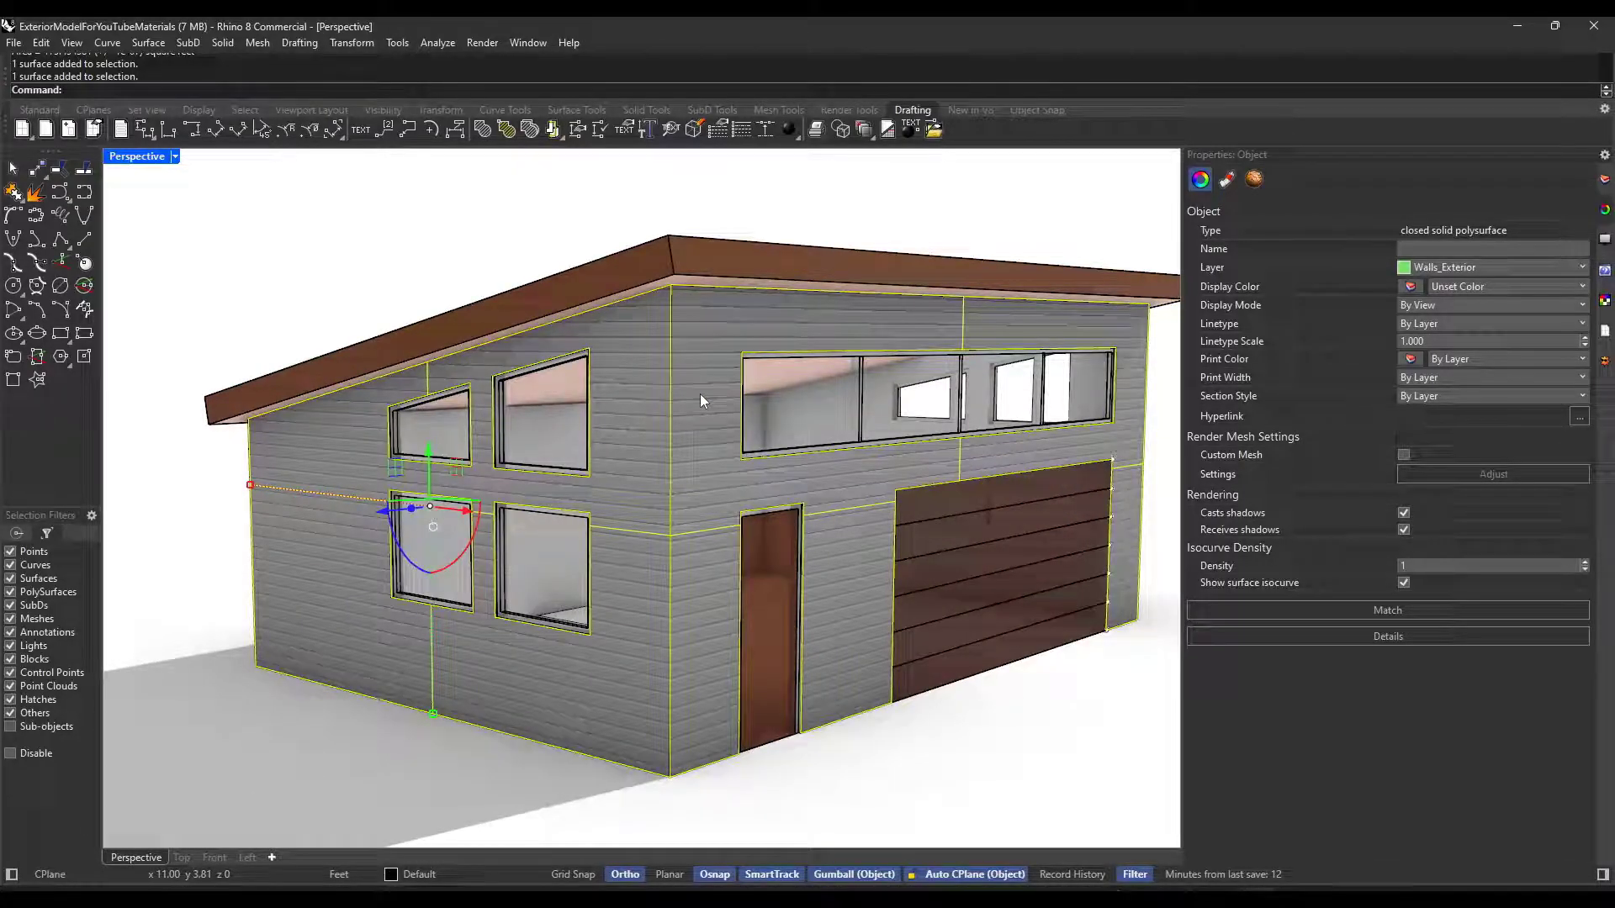
text(area)
key(Return)
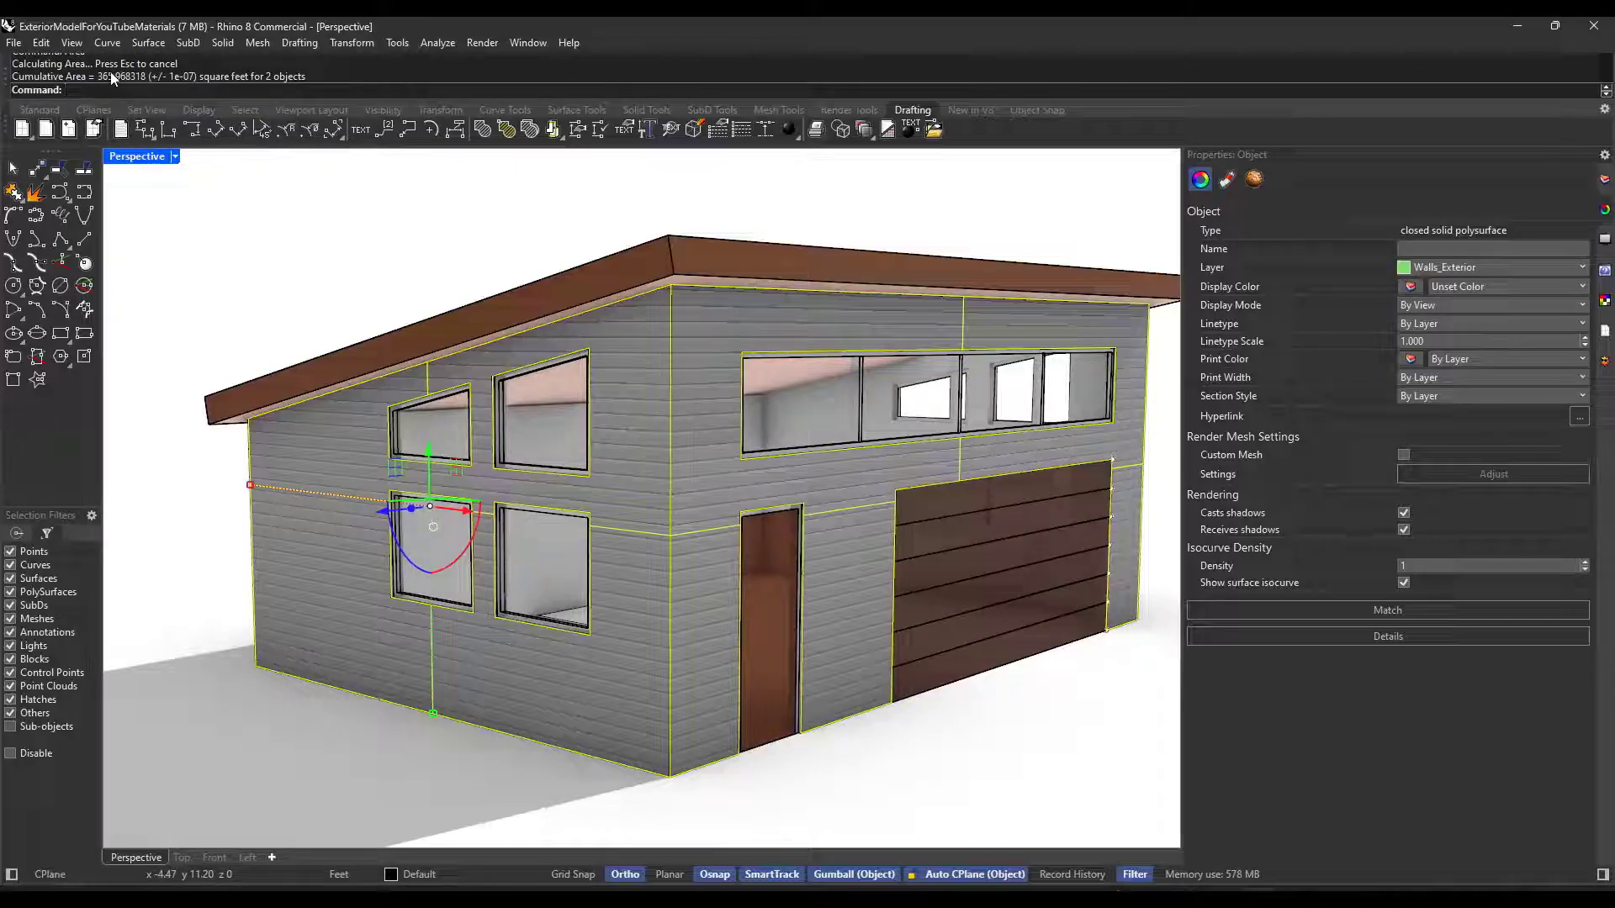
Select only the roof's shingled top surface and measure its area
click(468, 222)
shift+right_drag(530, 330, 678, 436)
scroll(592, 377, down, 2)
scroll(678, 436, down, 6)
click(620, 300)
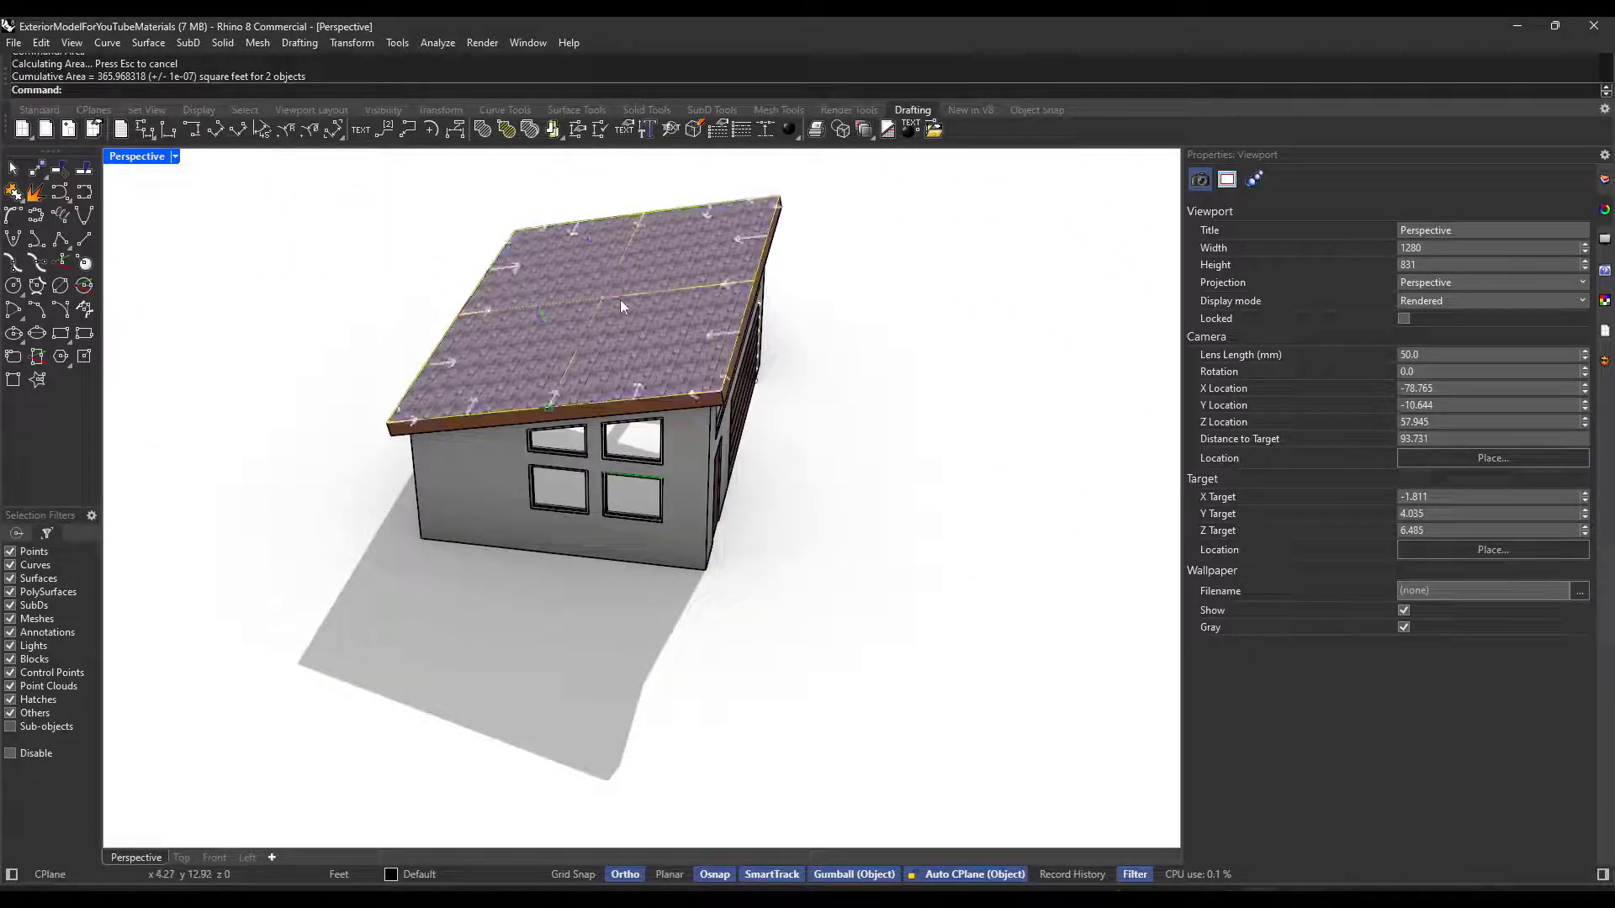
click(621, 304)
key(Return)
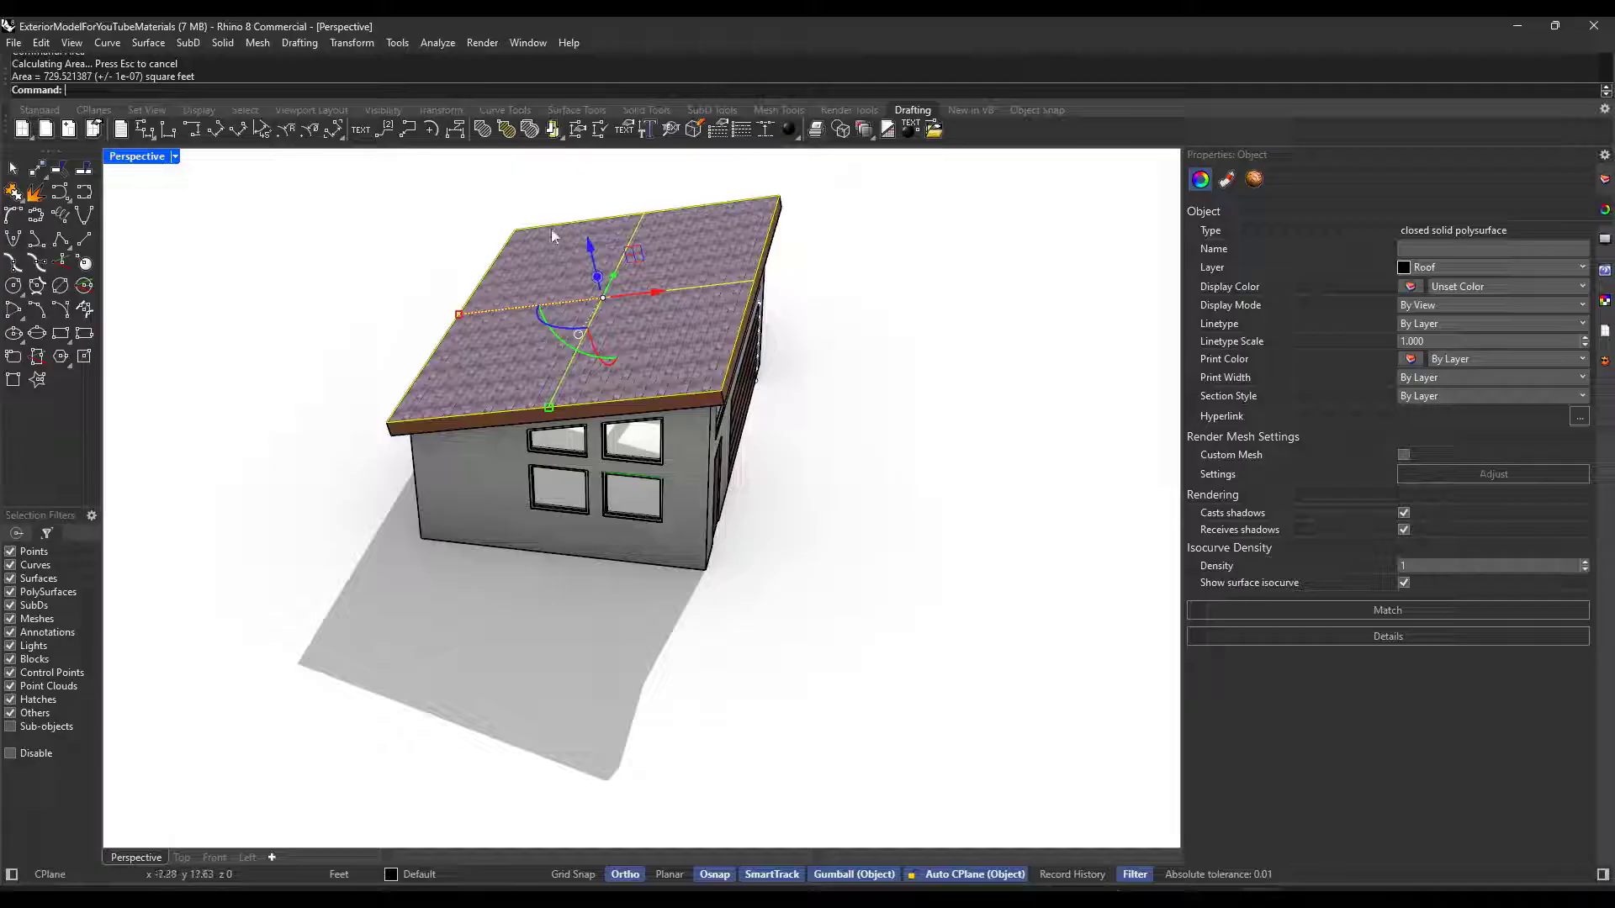
Select only the four brown fascia surfaces around the roof's perimeter and measure their cumulative area
shift+right_drag(860, 476, 841, 460)
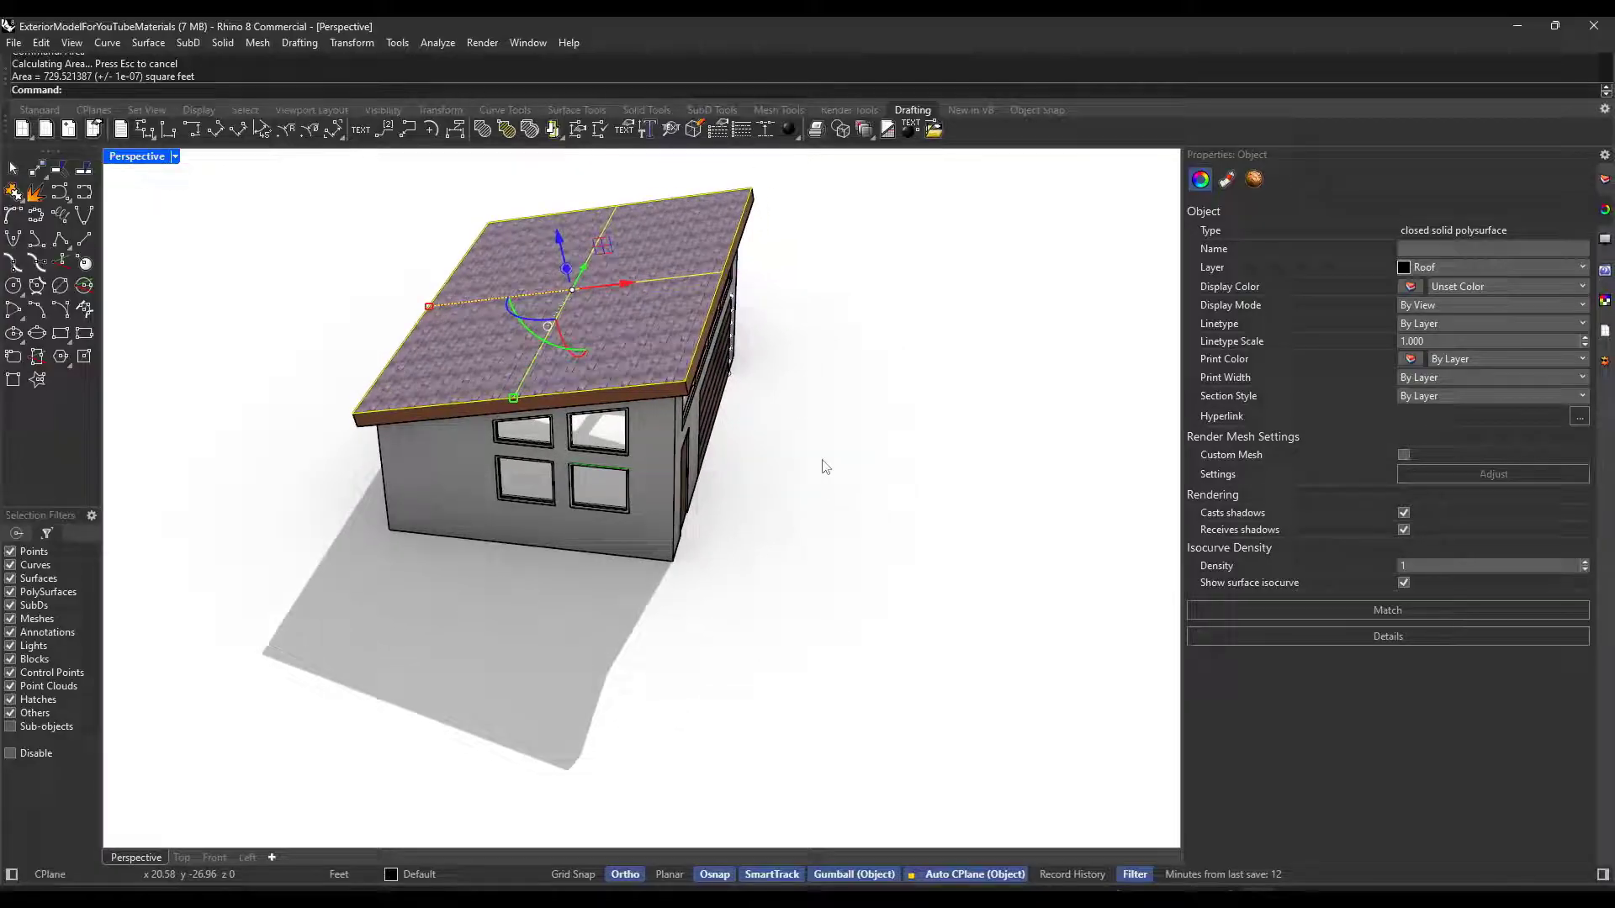
right_drag(786, 451, 691, 399)
click(1031, 350)
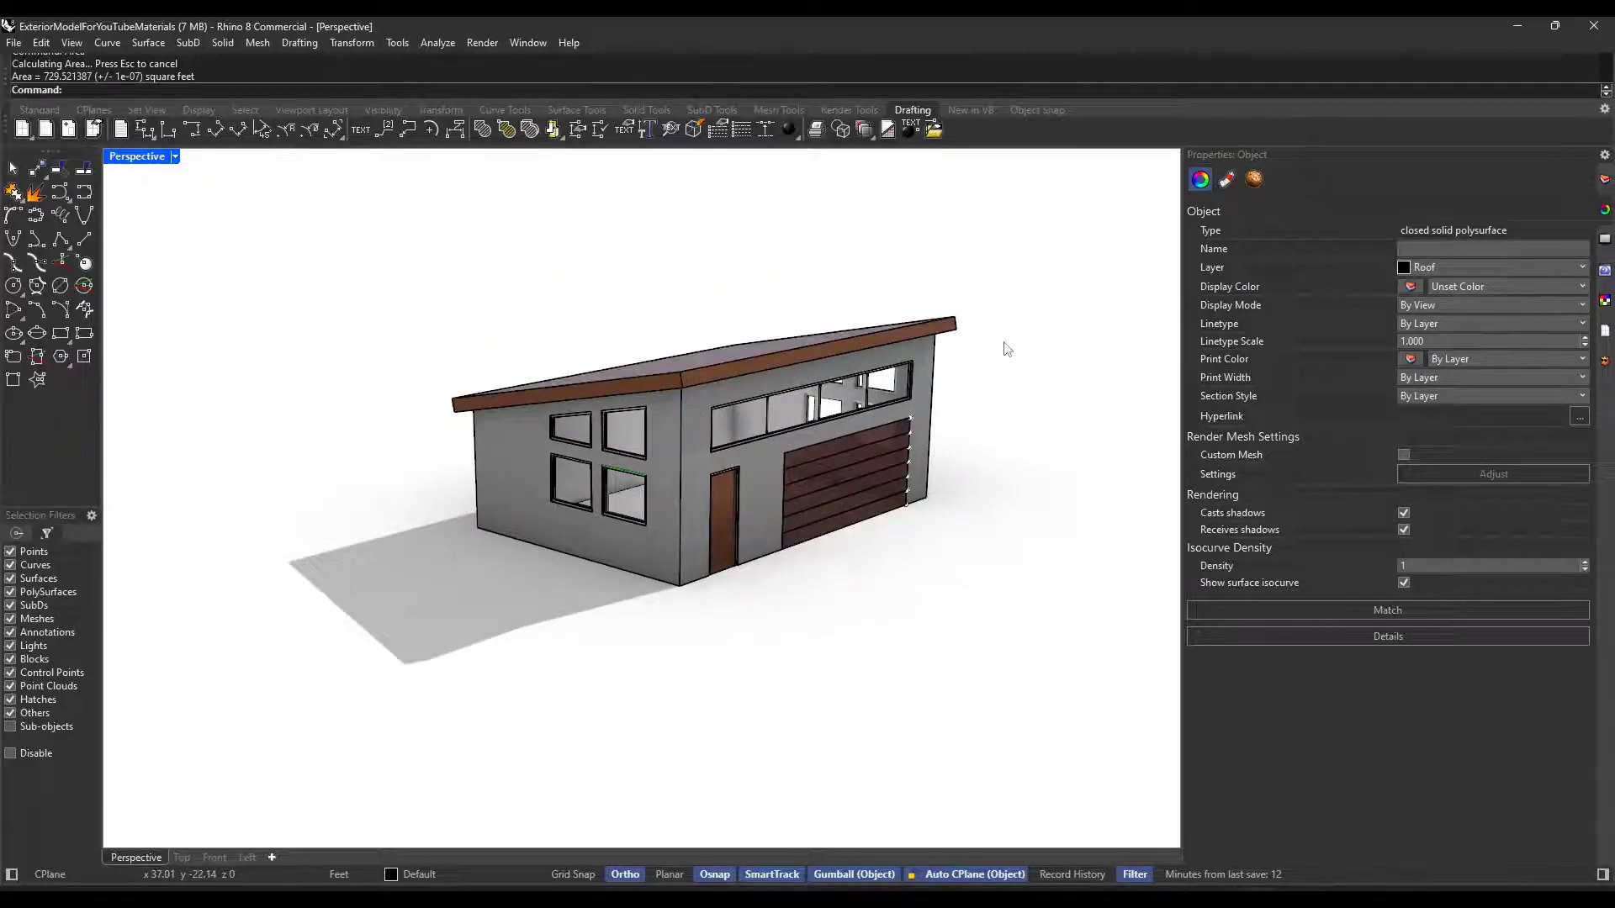
ctrl+shift+click(644, 386)
ctrl+shift+click(706, 372)
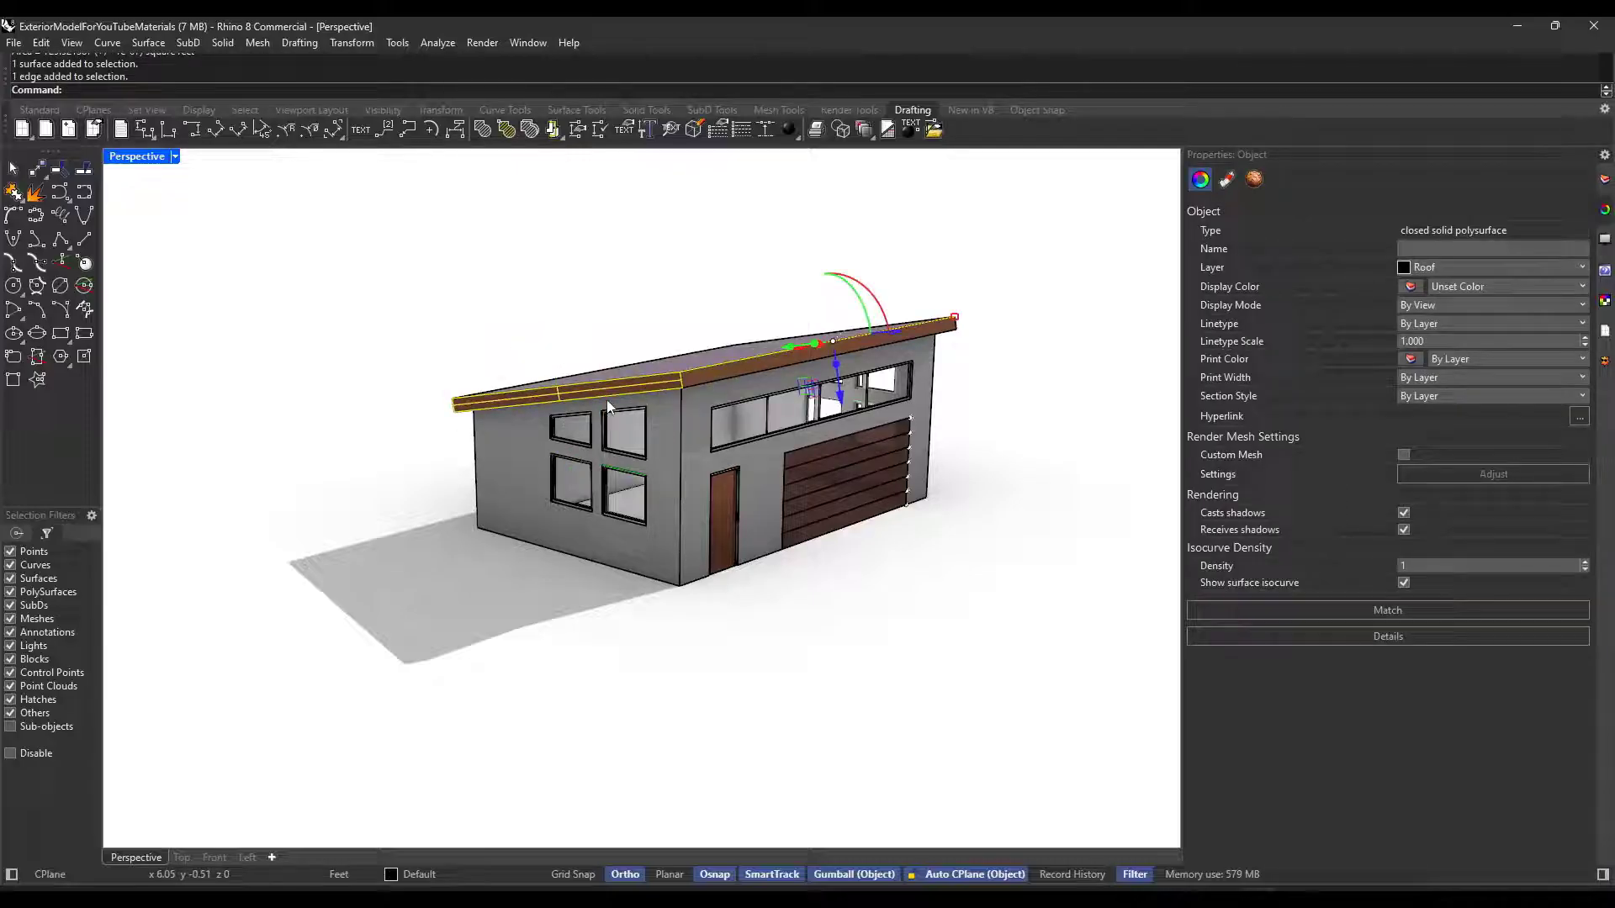
scroll(707, 378, up, 3)
ctrl+shift+click(714, 362)
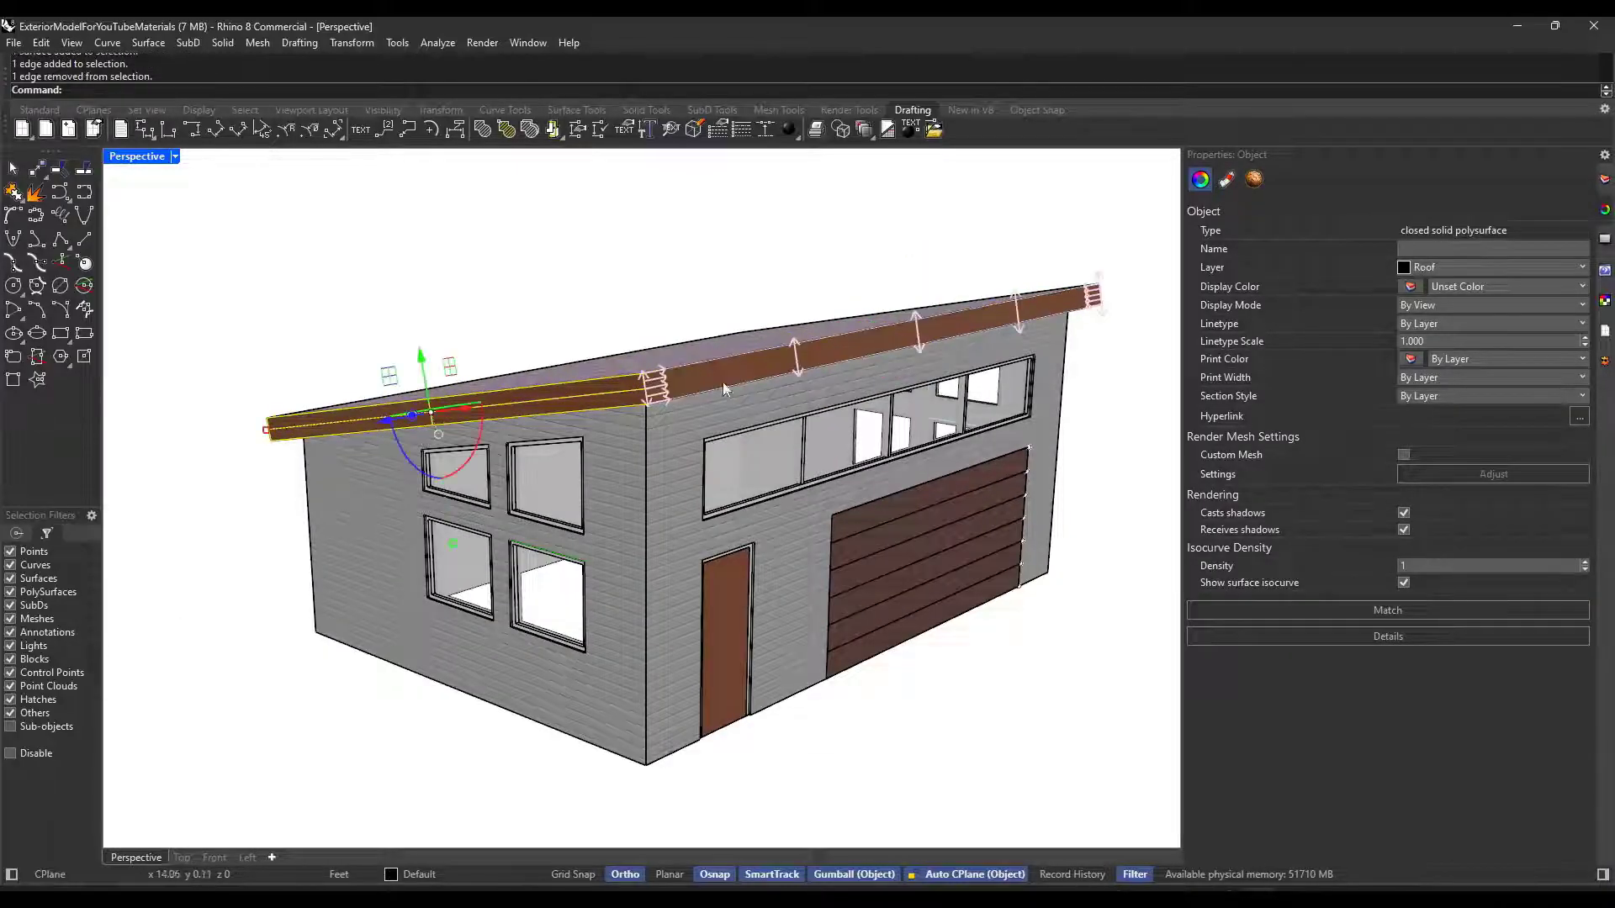
ctrl+shift+click(745, 367)
right_drag(632, 410, 715, 466)
ctrl+shift+click(670, 410)
ctrl+shift+click(716, 467)
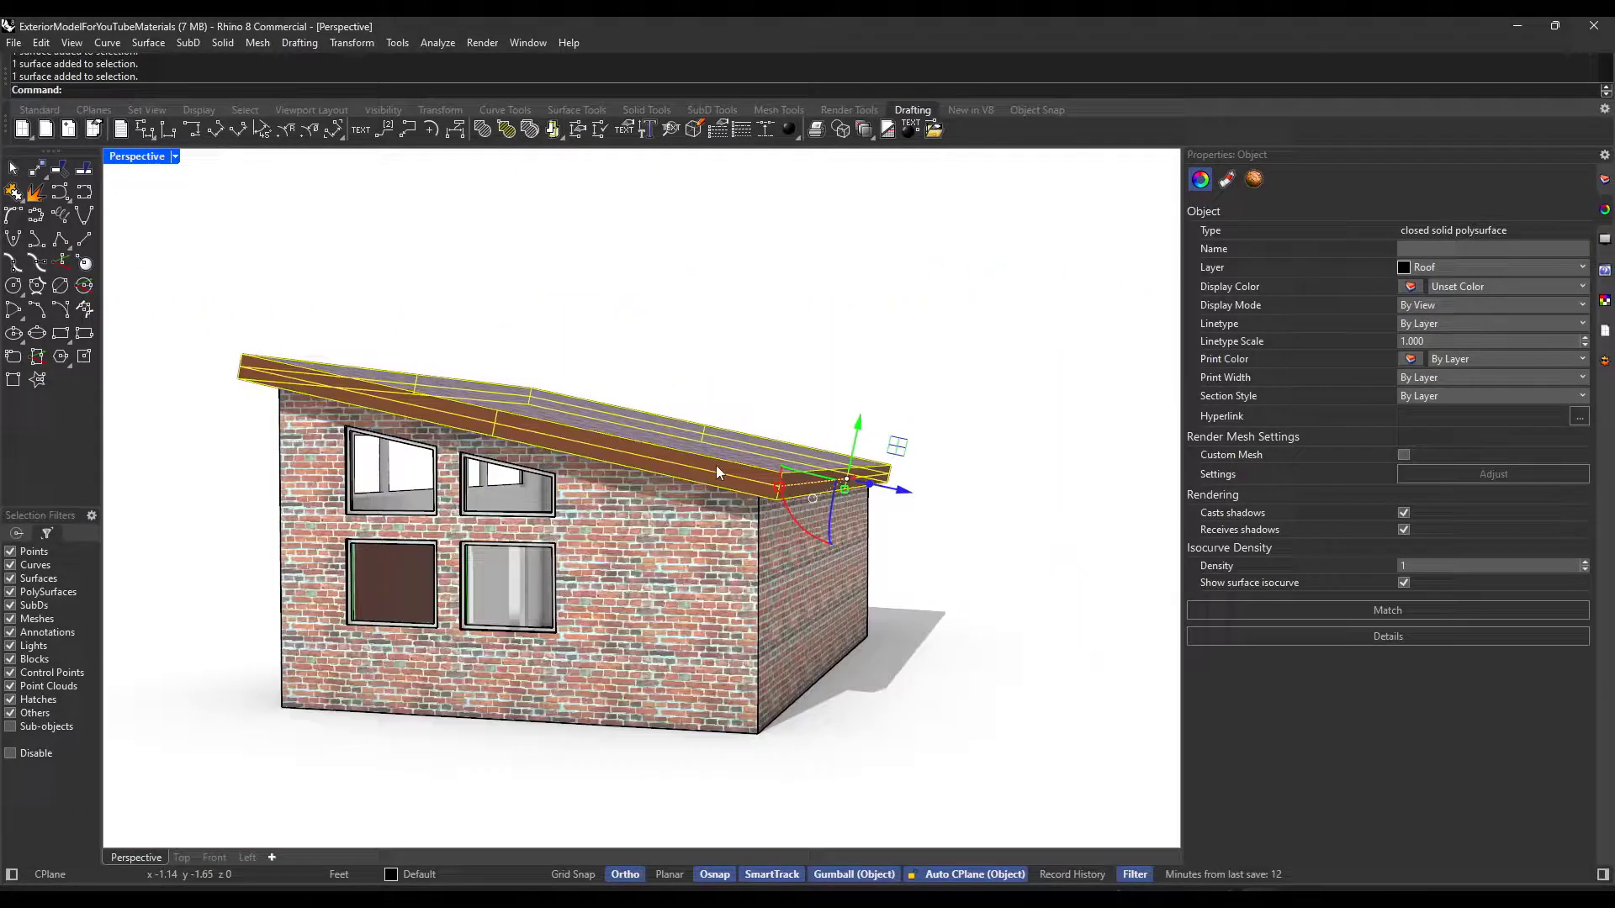
key(Return)
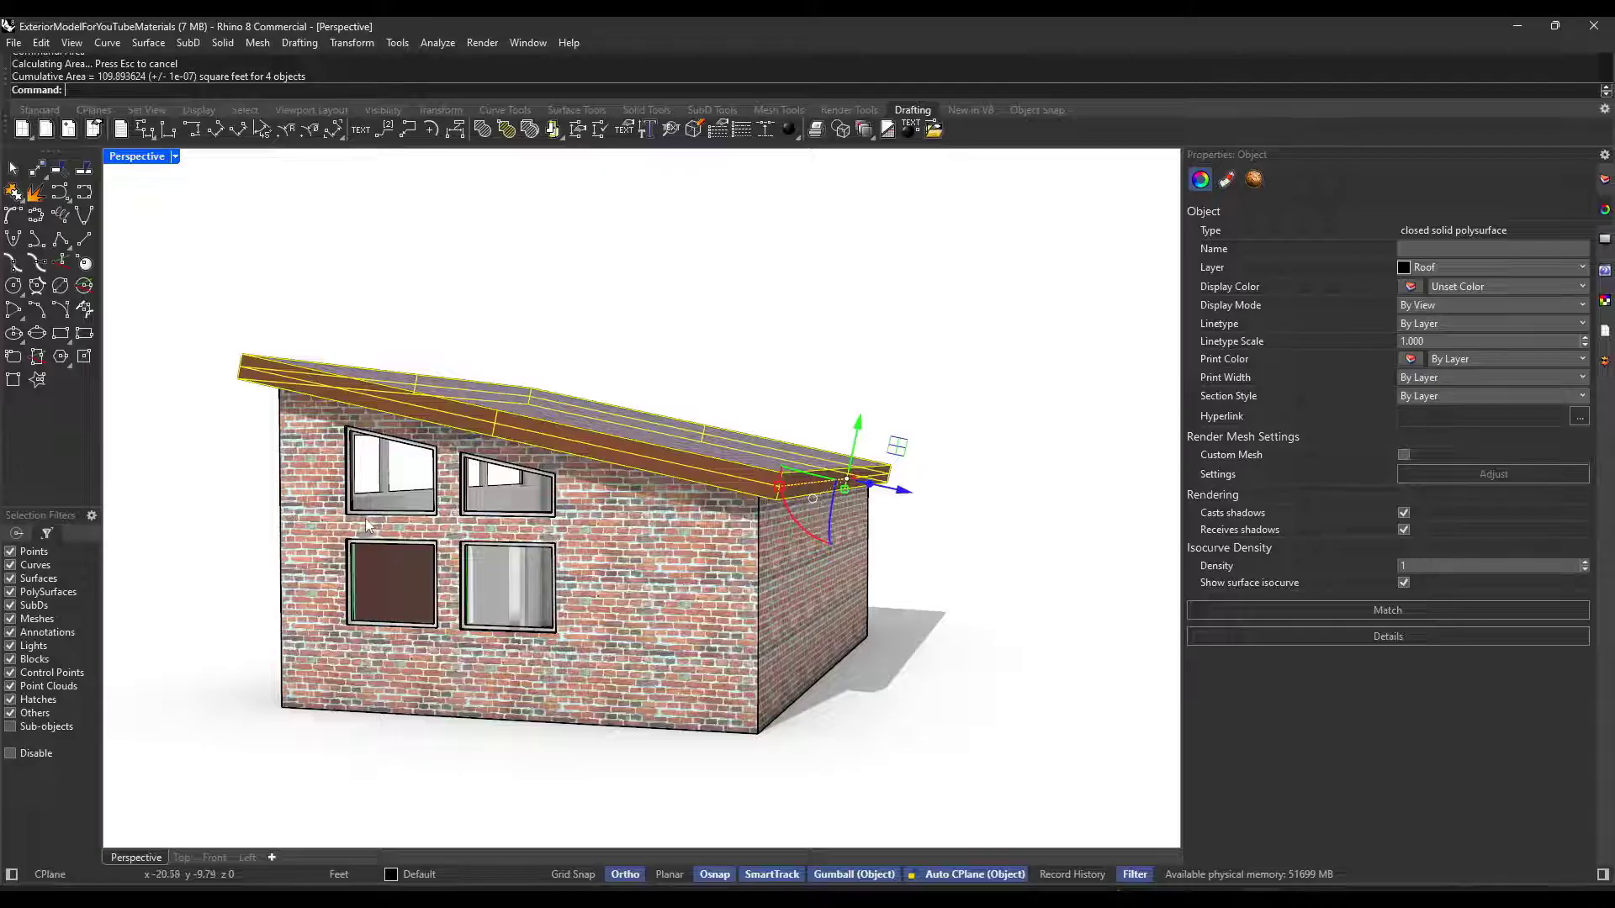
Clear the selection and begin an Angle measurement with the first line down the smaller sloped window's short side, from top to bottom corner
right_drag(328, 539, 446, 454)
scroll(375, 505, up, 5)
scroll(450, 445, down, 6)
scroll(621, 533, up, 2)
click(710, 501)
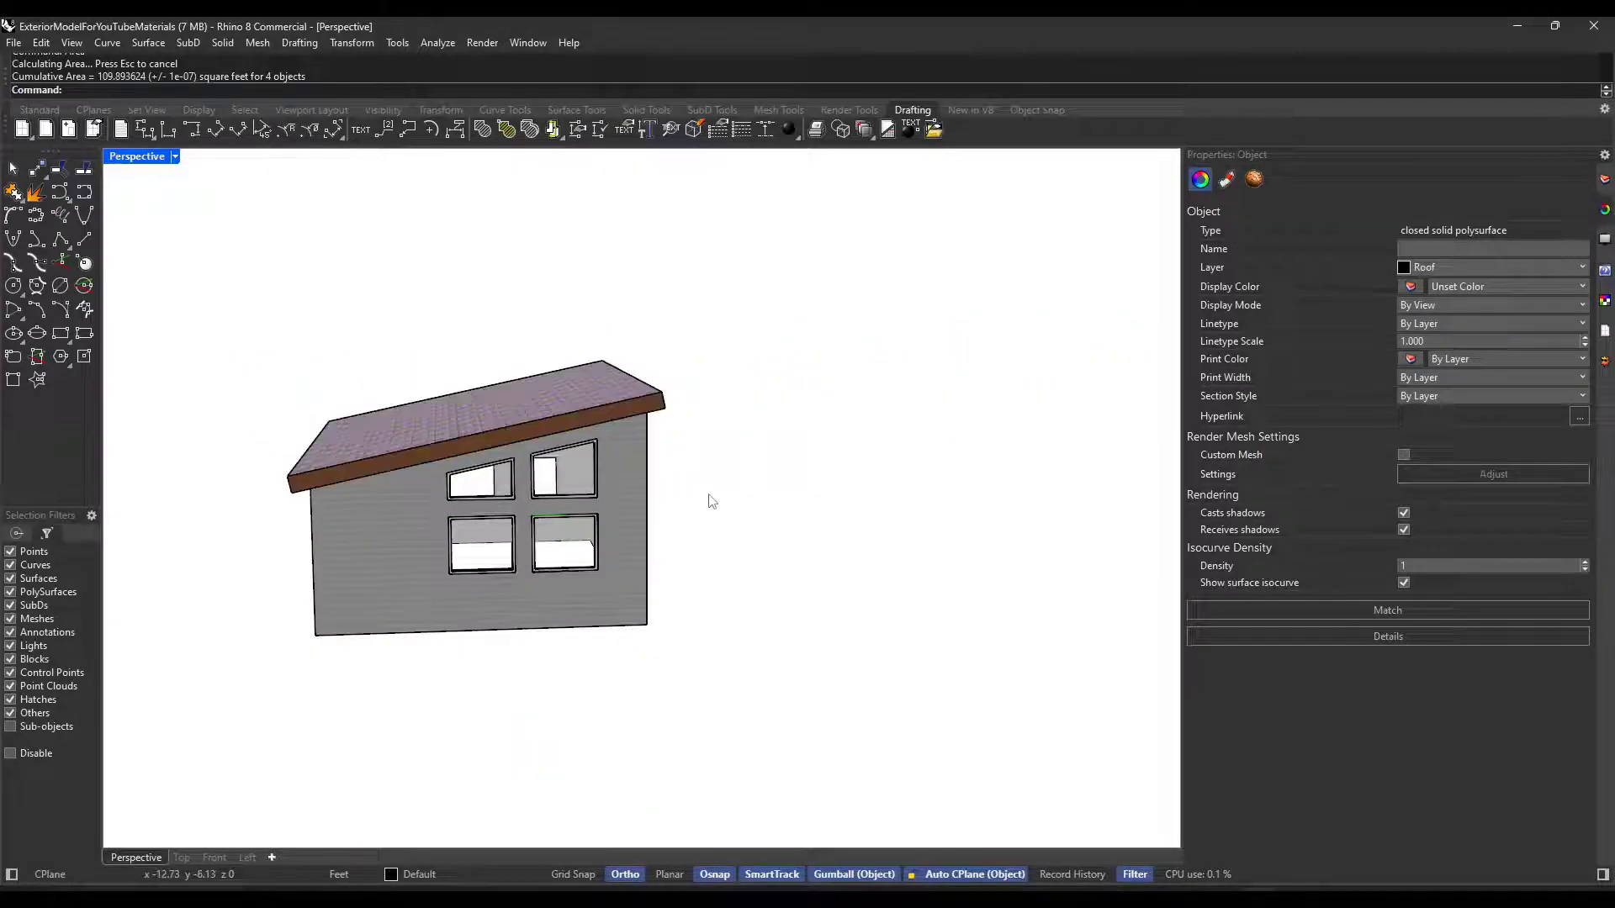
scroll(501, 502, up, 6)
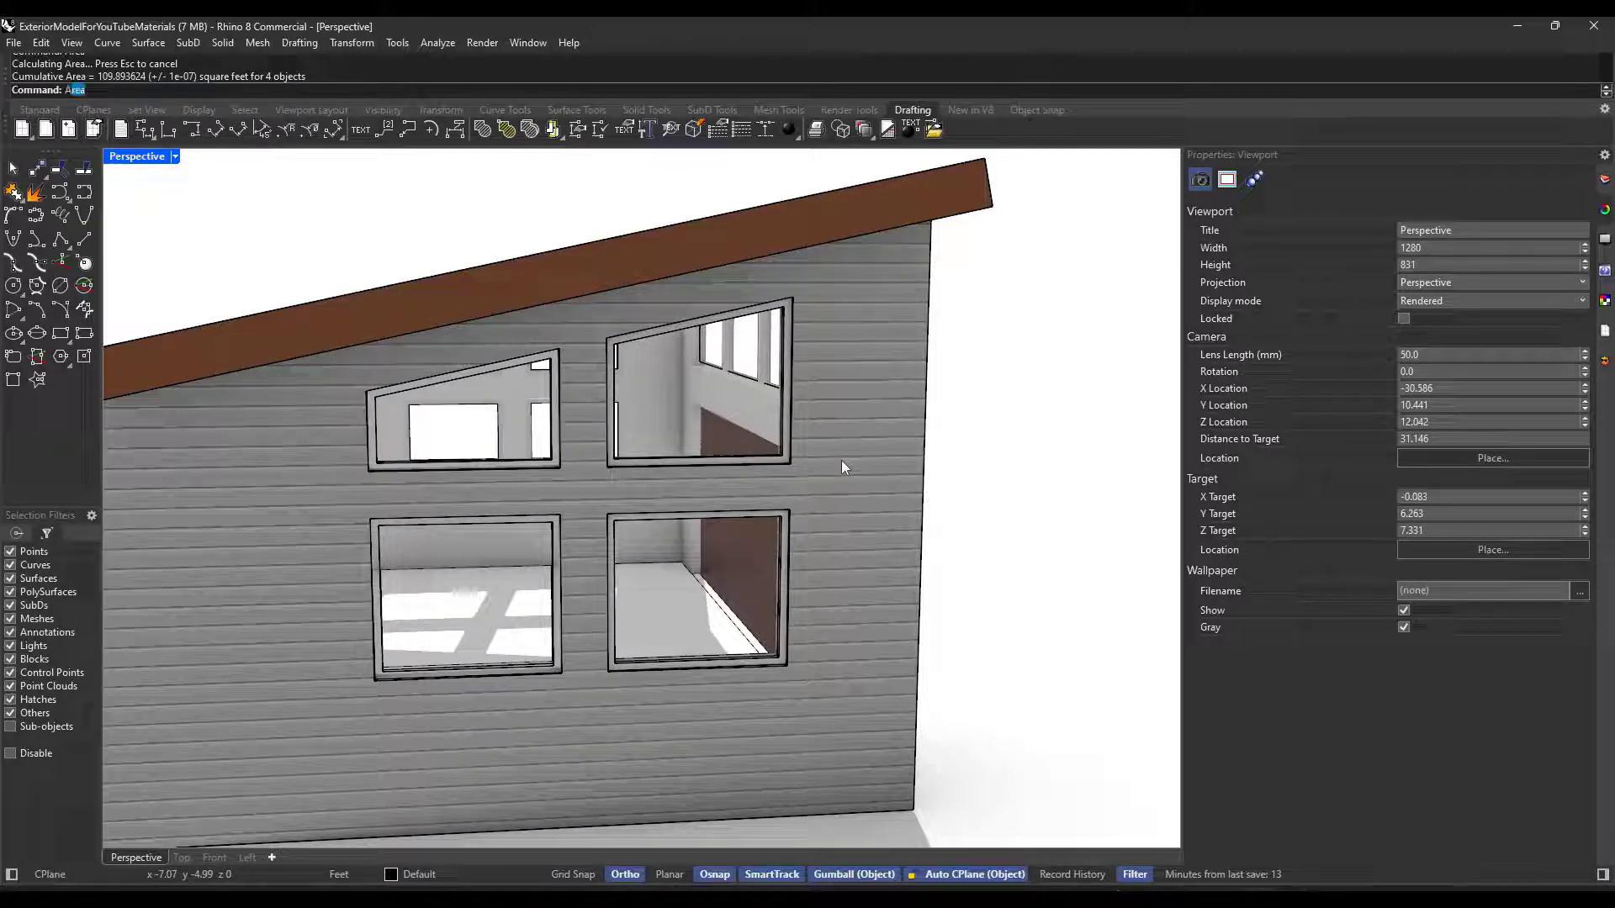
key(Return)
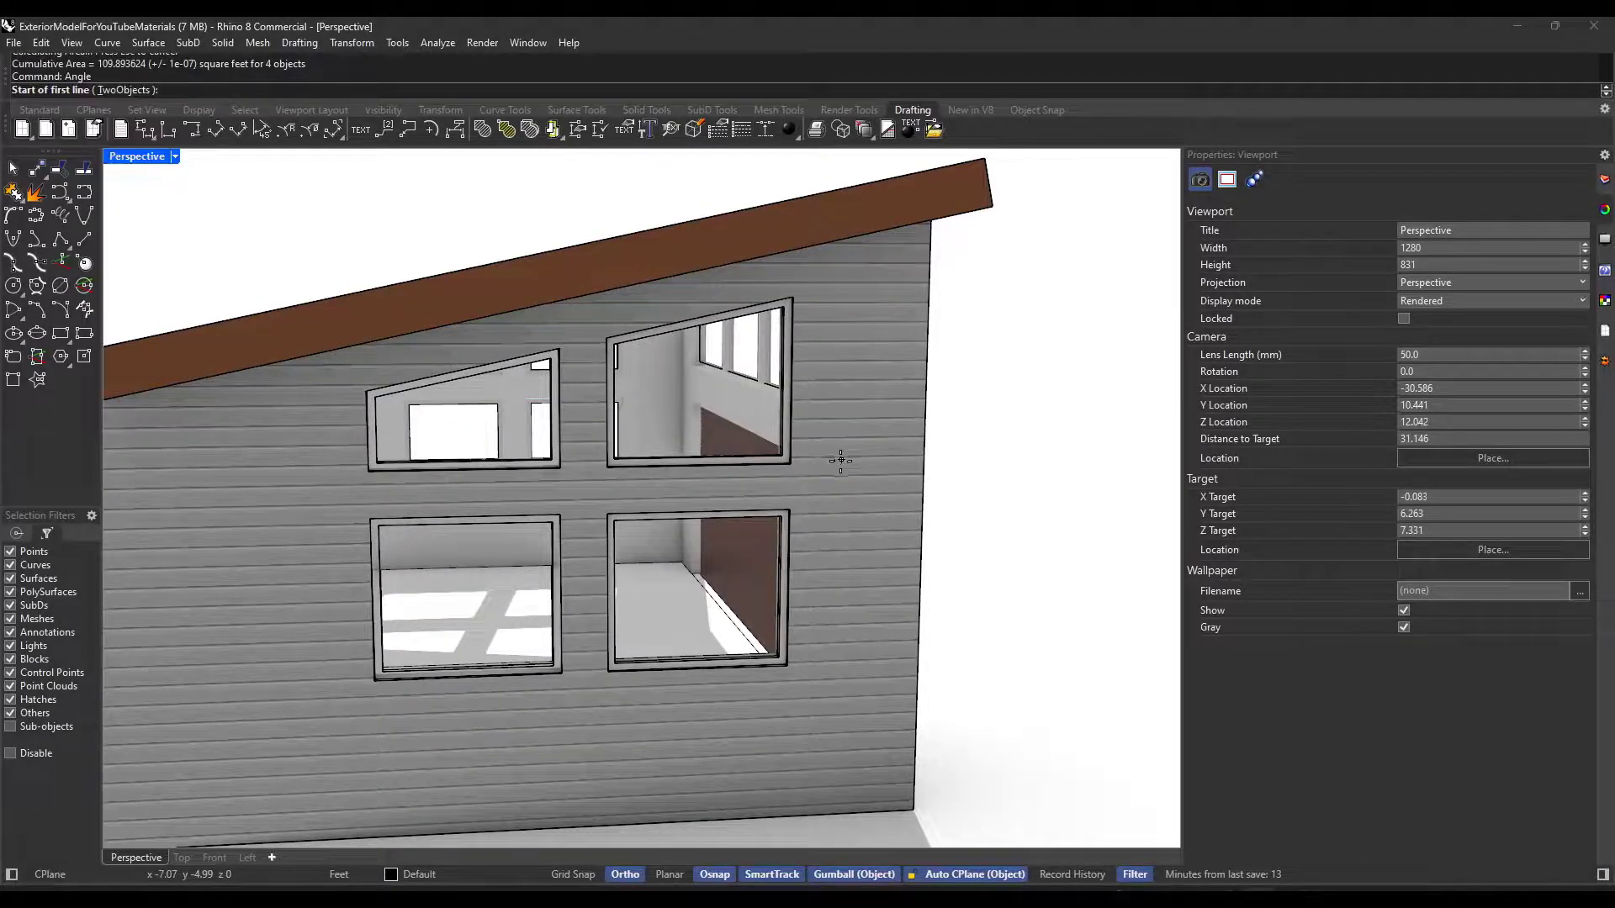
scroll(371, 389, up, 5)
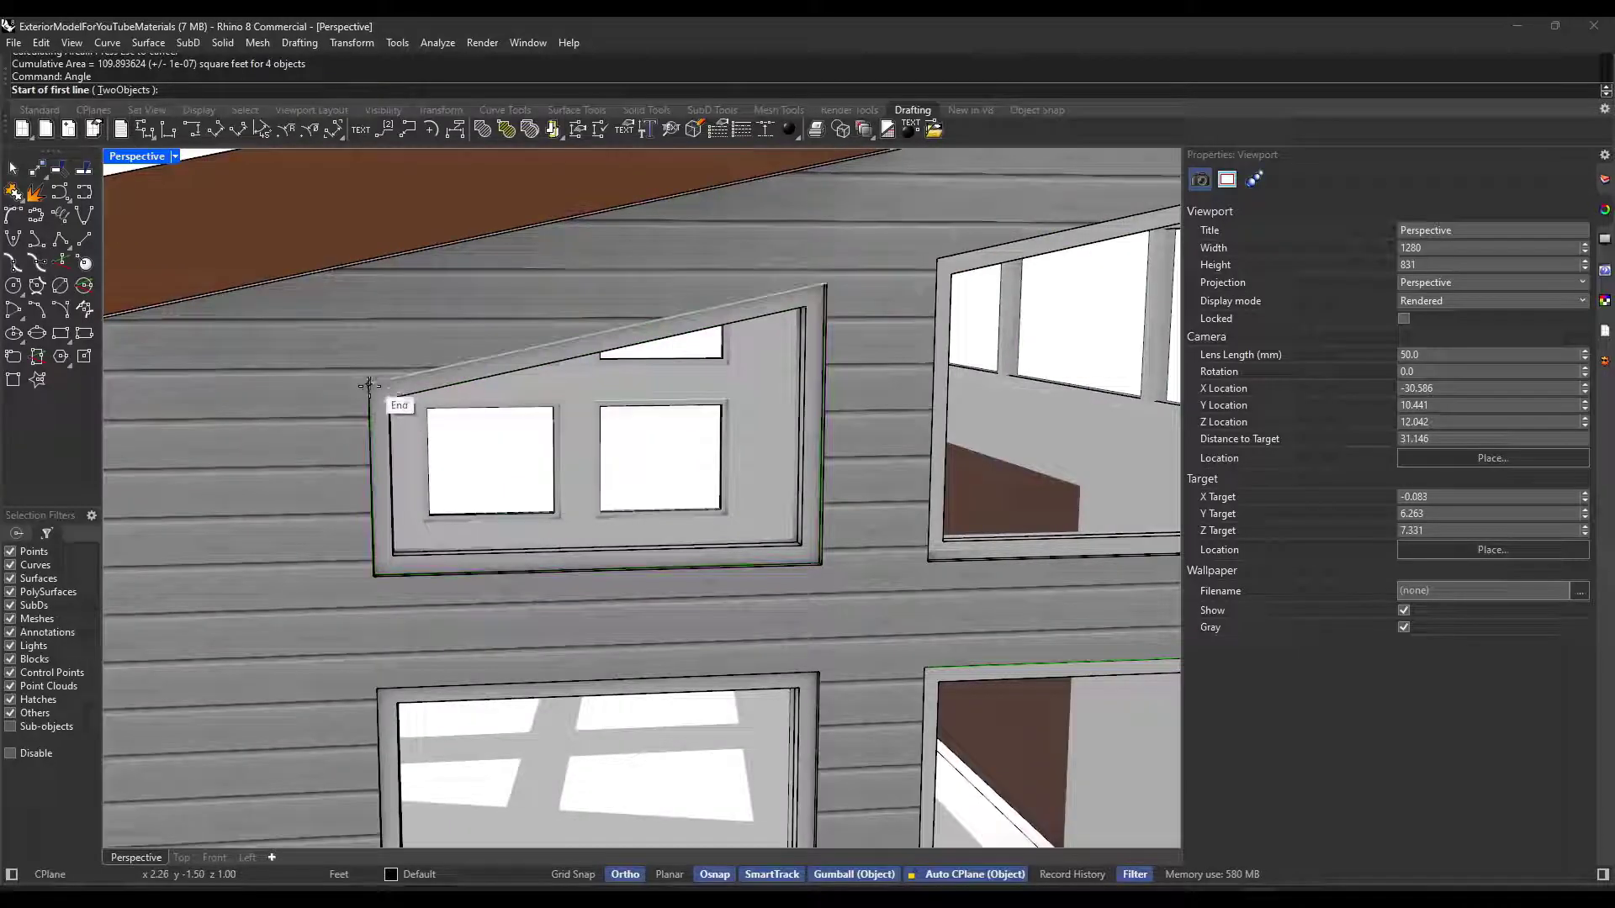
click(368, 383)
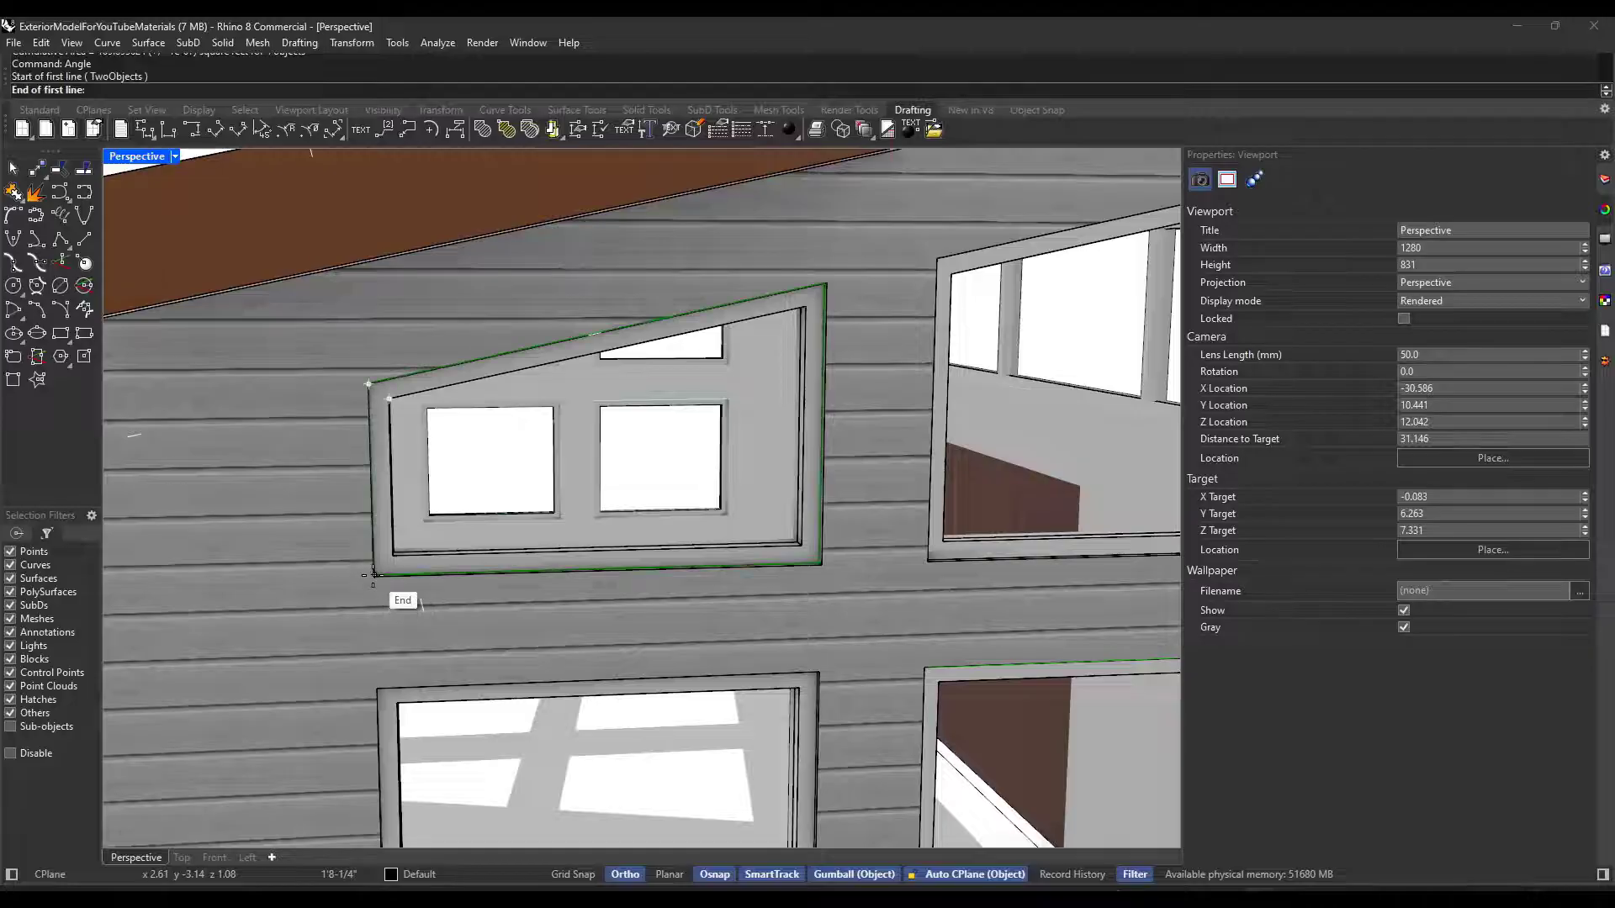
scroll(371, 577, up, 5)
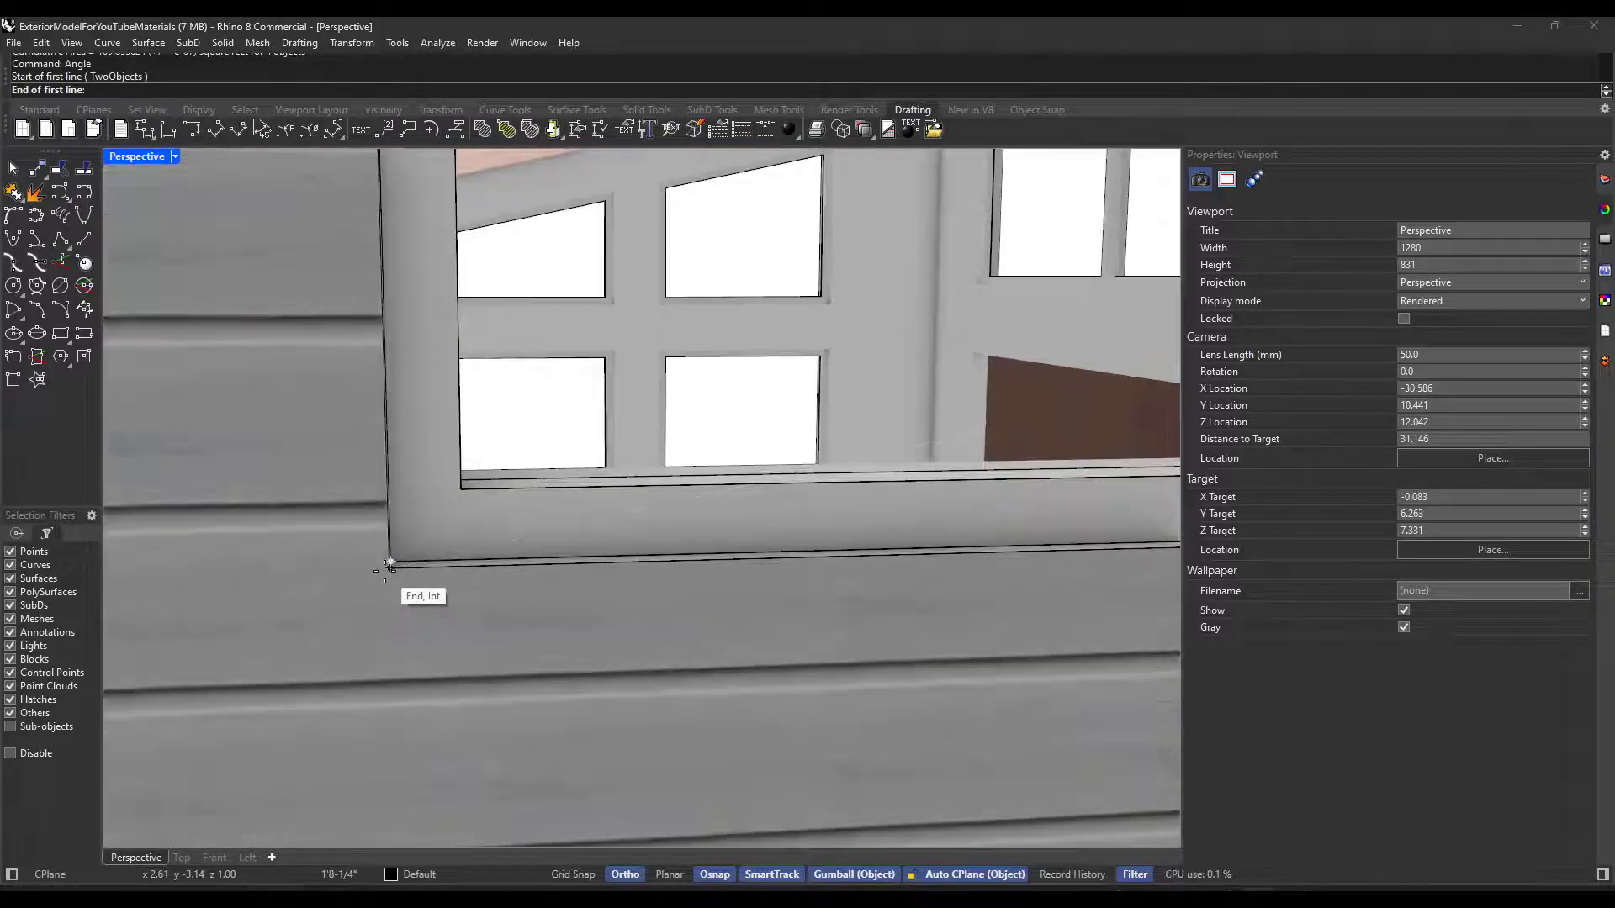
click(380, 569)
Complete the angle measurement with a second line along the smaller sloped window's angled top edge, from its low corner to its high corner
scroll(386, 568, down, 3)
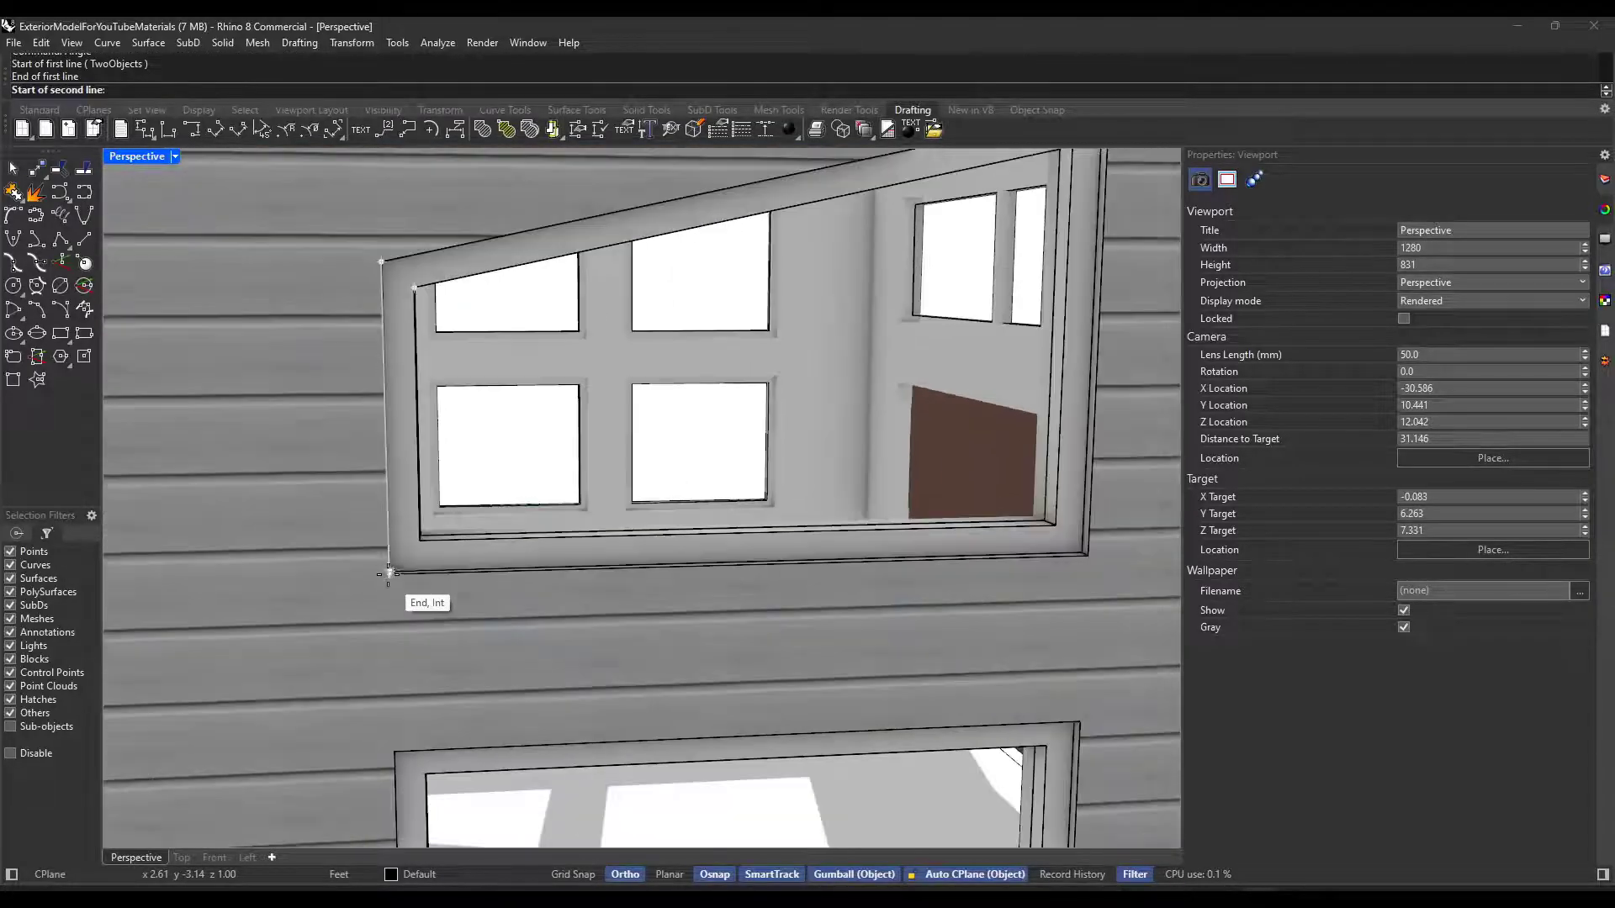
click(380, 260)
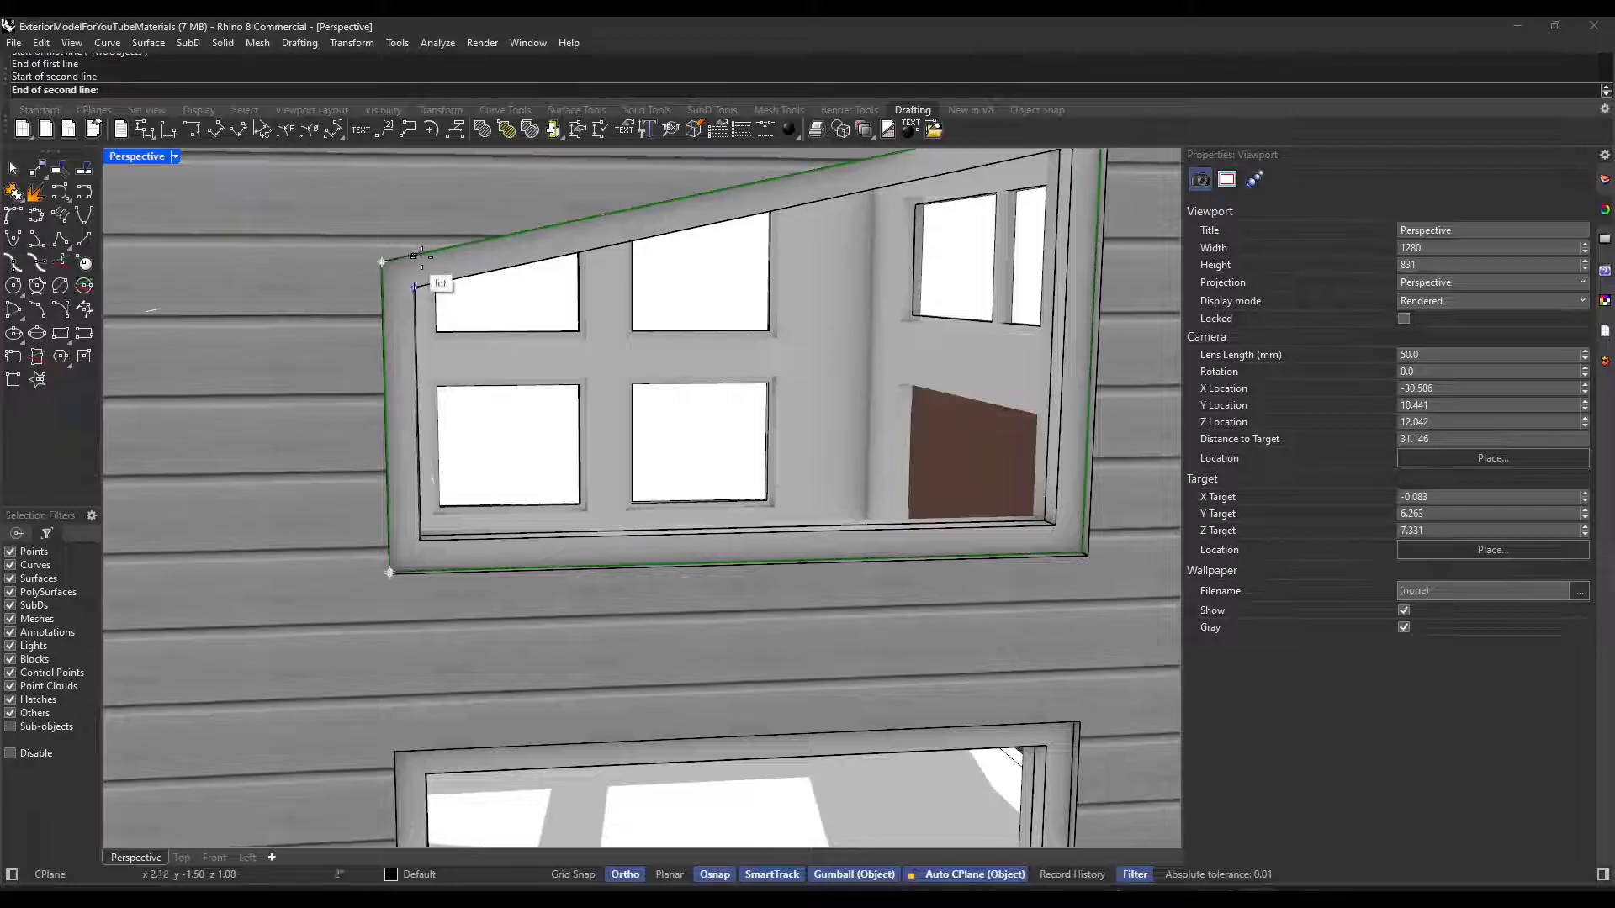
scroll(412, 267, down, 3)
click(715, 194)
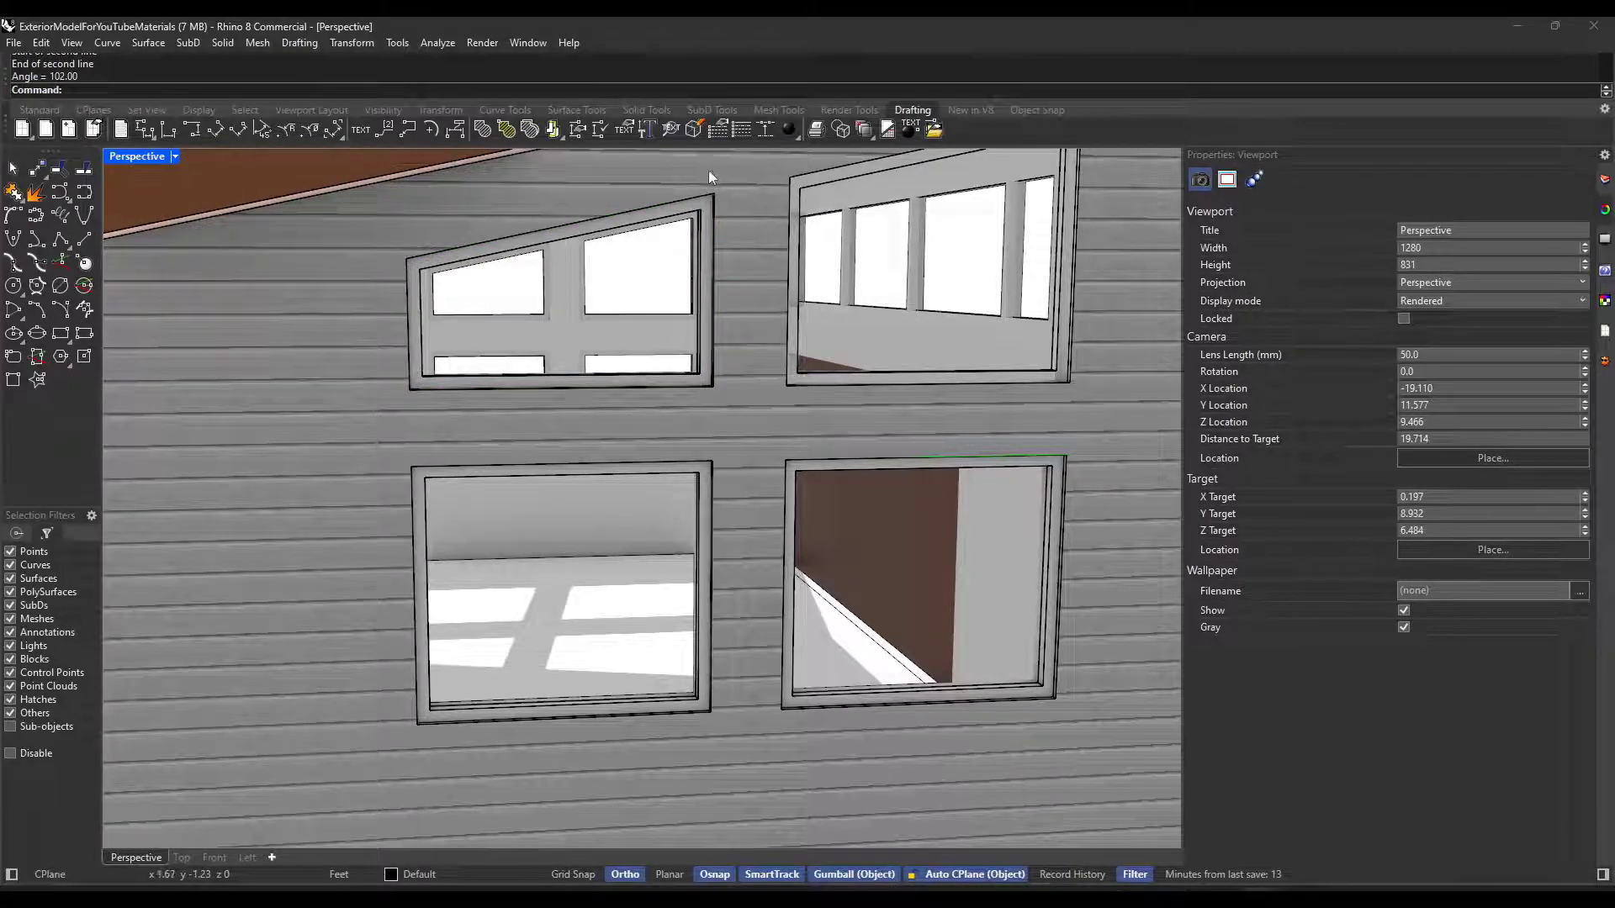
scroll(676, 185, up, 4)
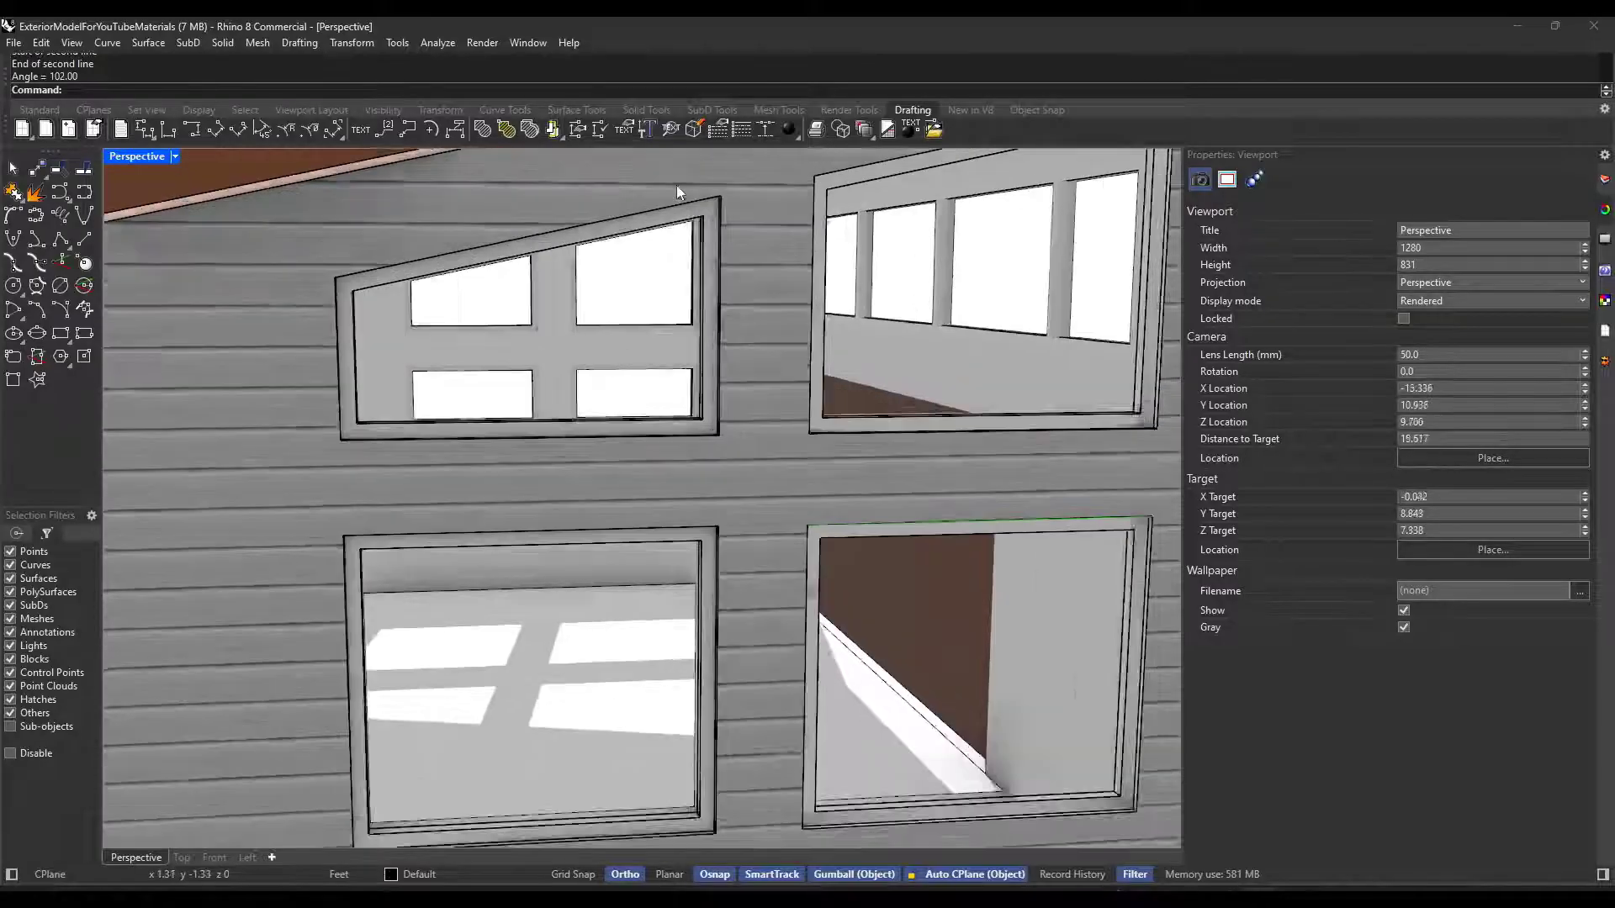
shift+right_drag(548, 355, 584, 383)
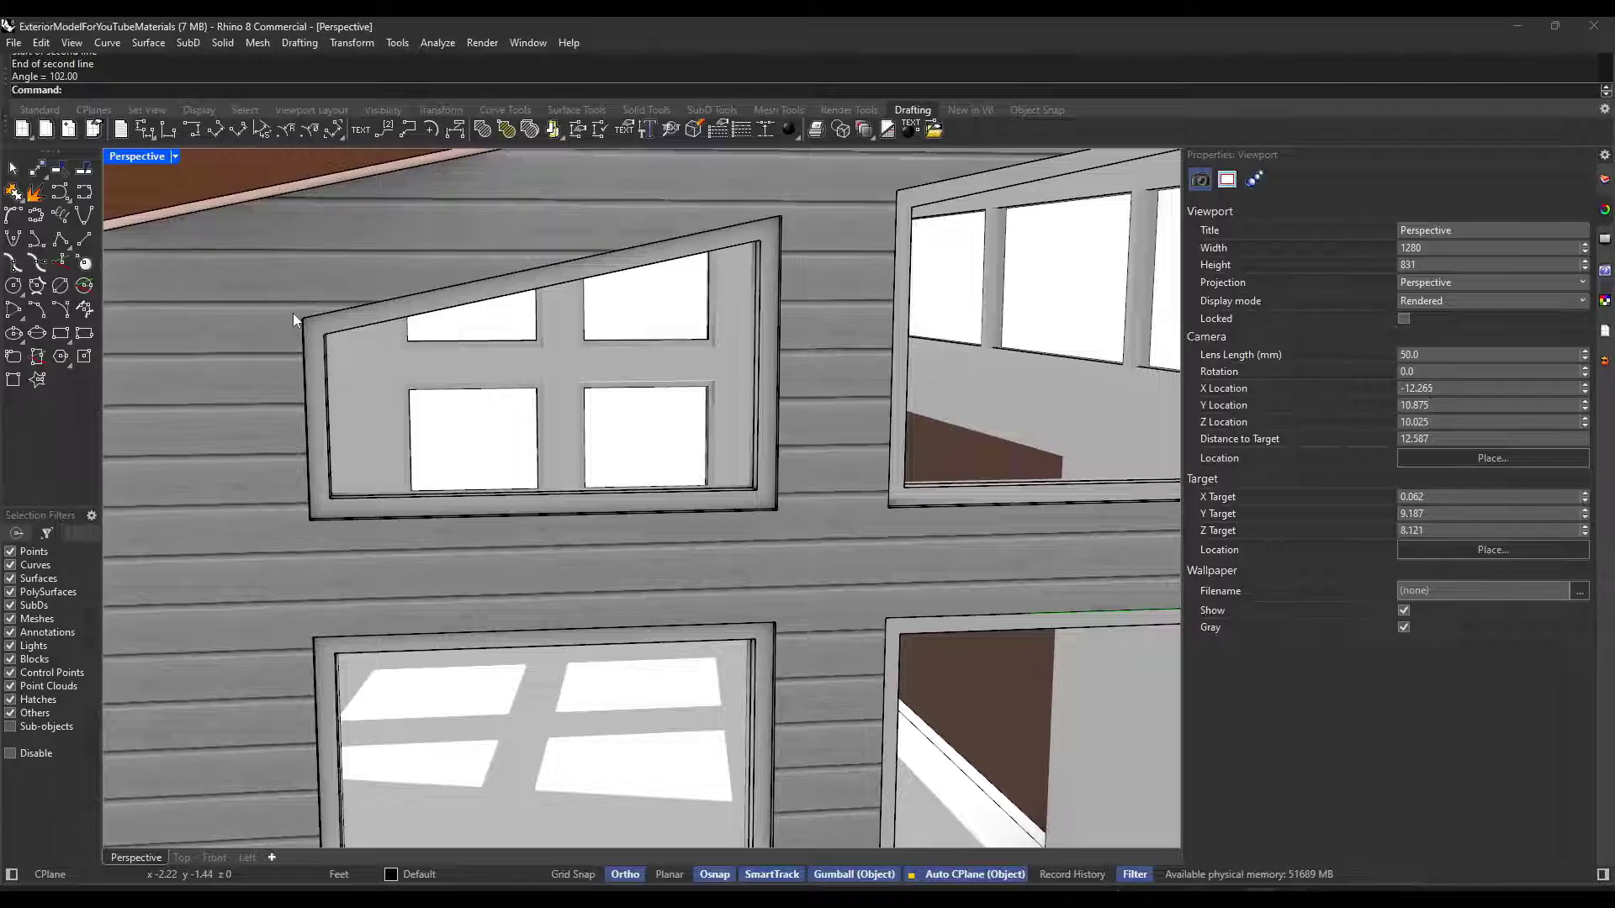
scroll(685, 423, down, 14)
shift+right_drag(910, 481, 782, 479)
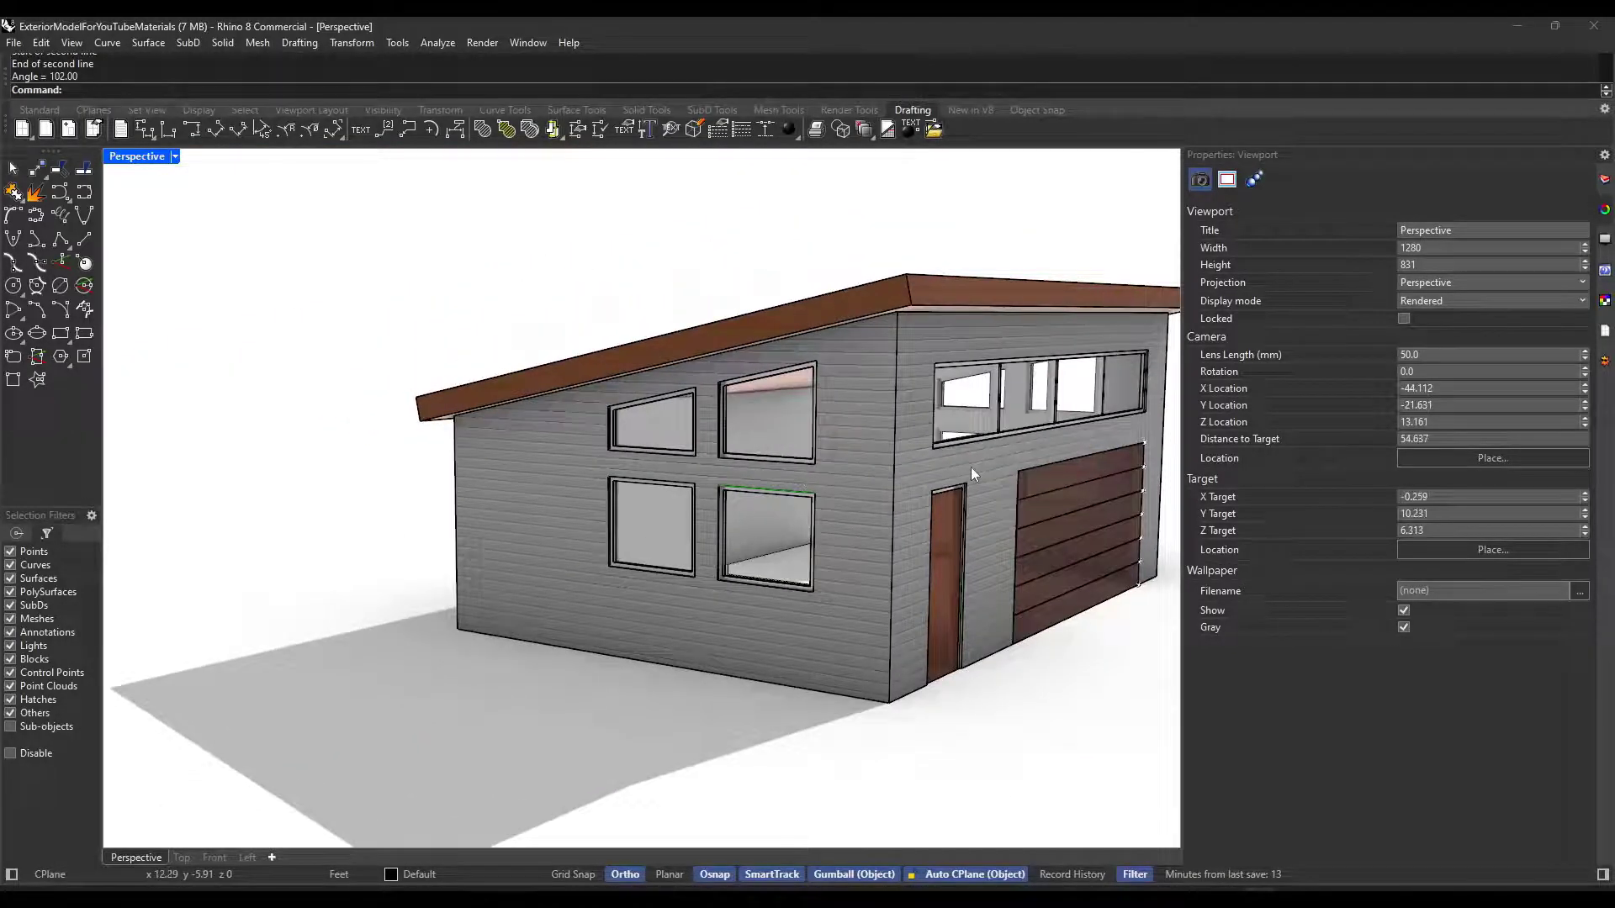
shift+right_drag(971, 468, 815, 471)
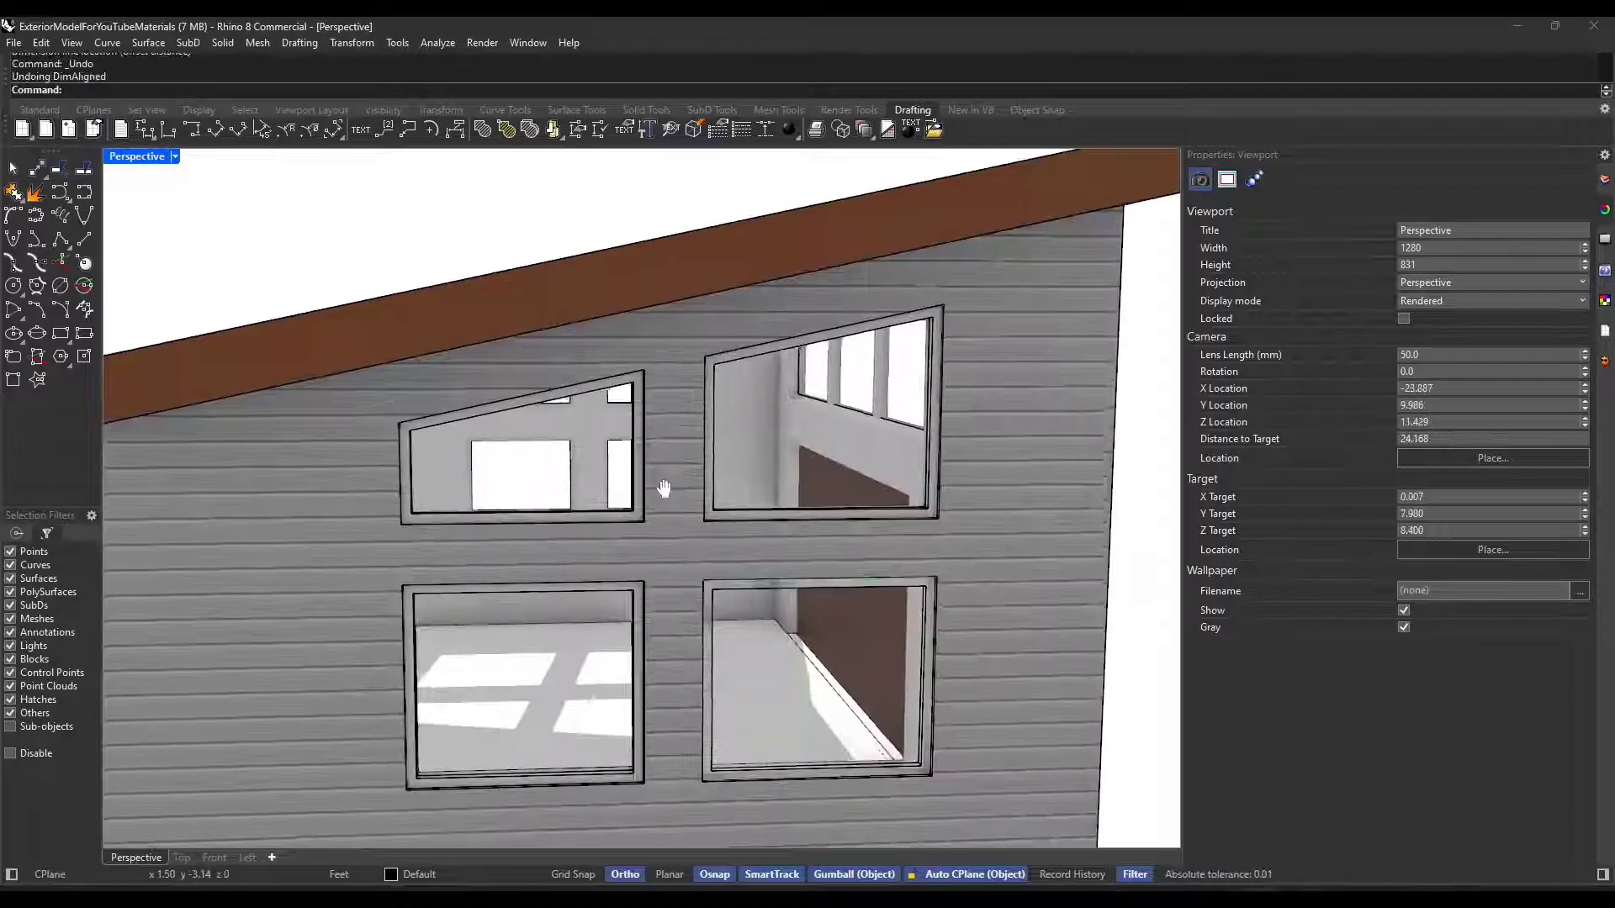
shift+right_drag(662, 490, 687, 491)
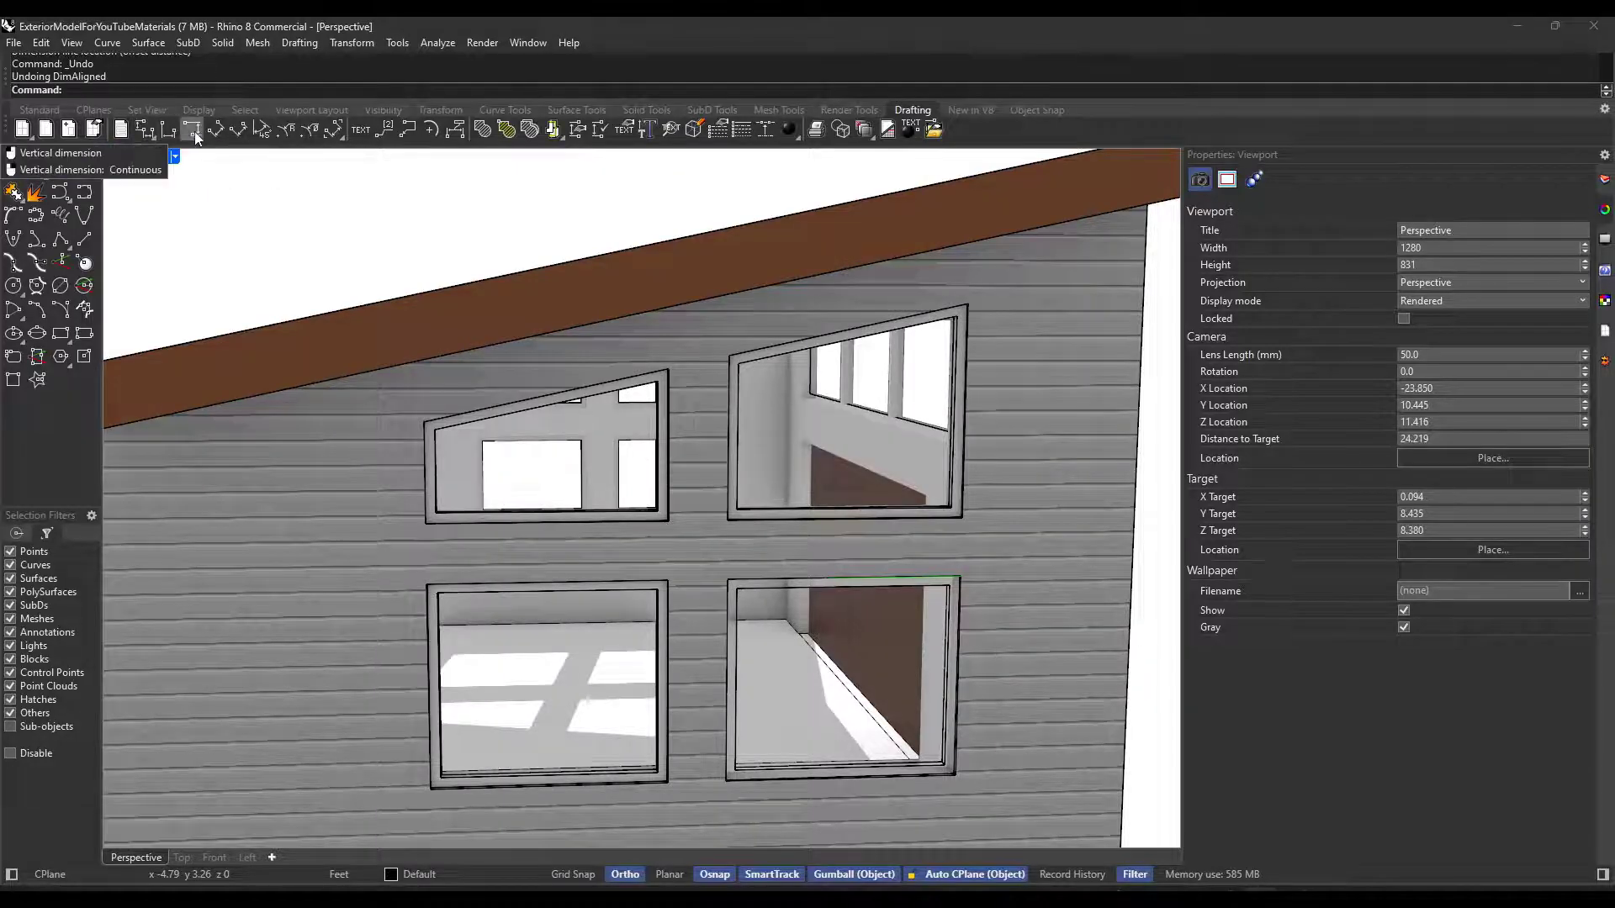
click(215, 130)
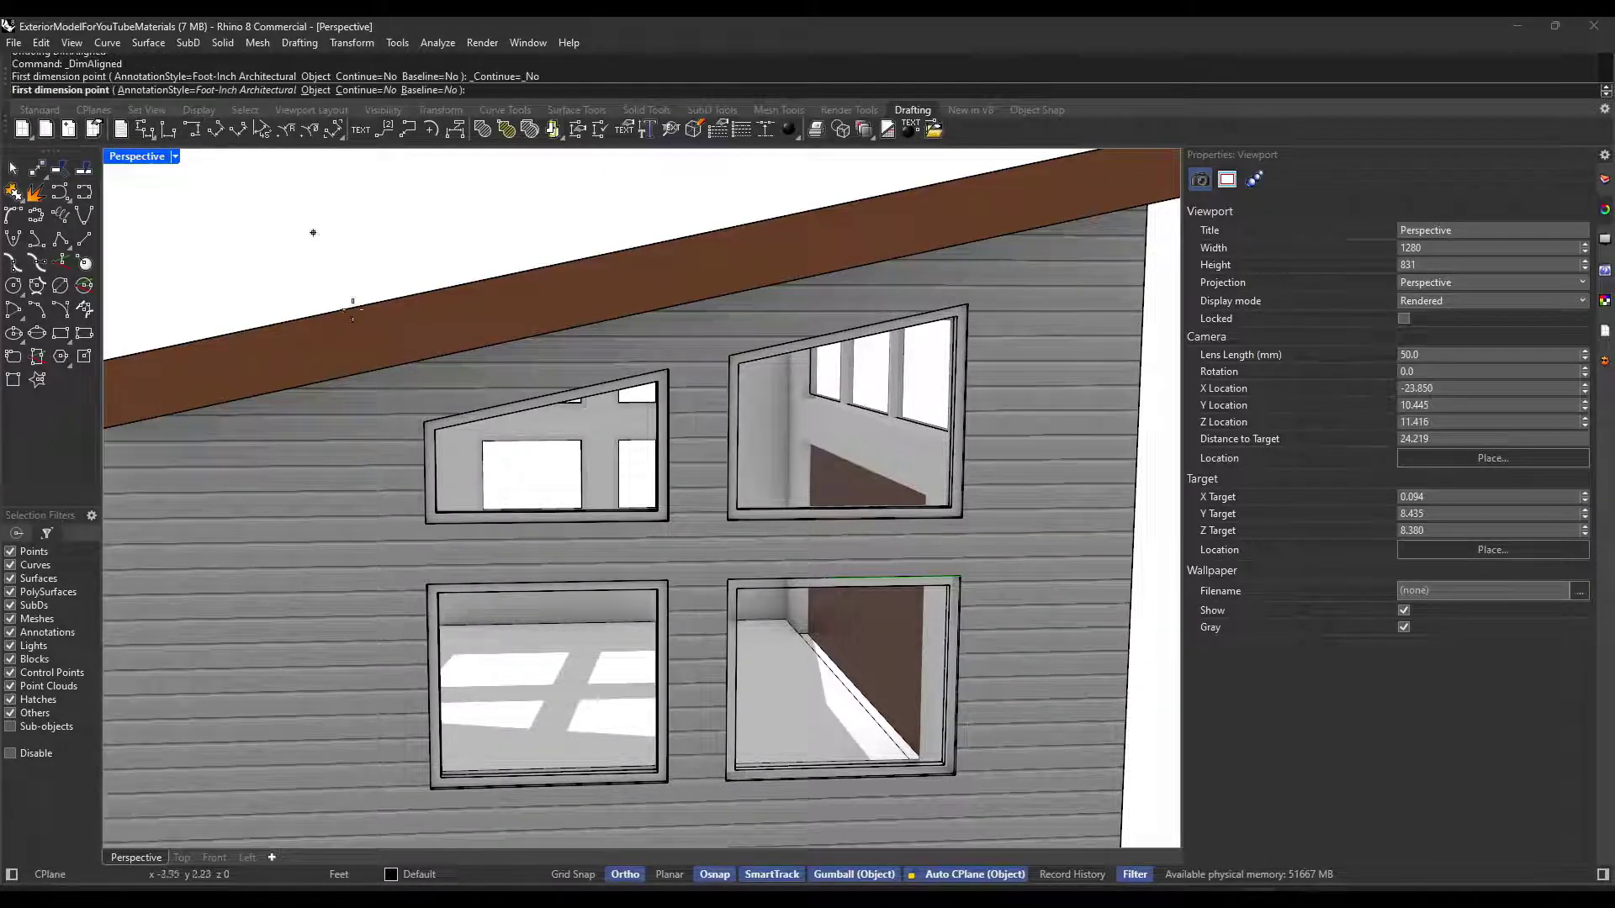
click(422, 523)
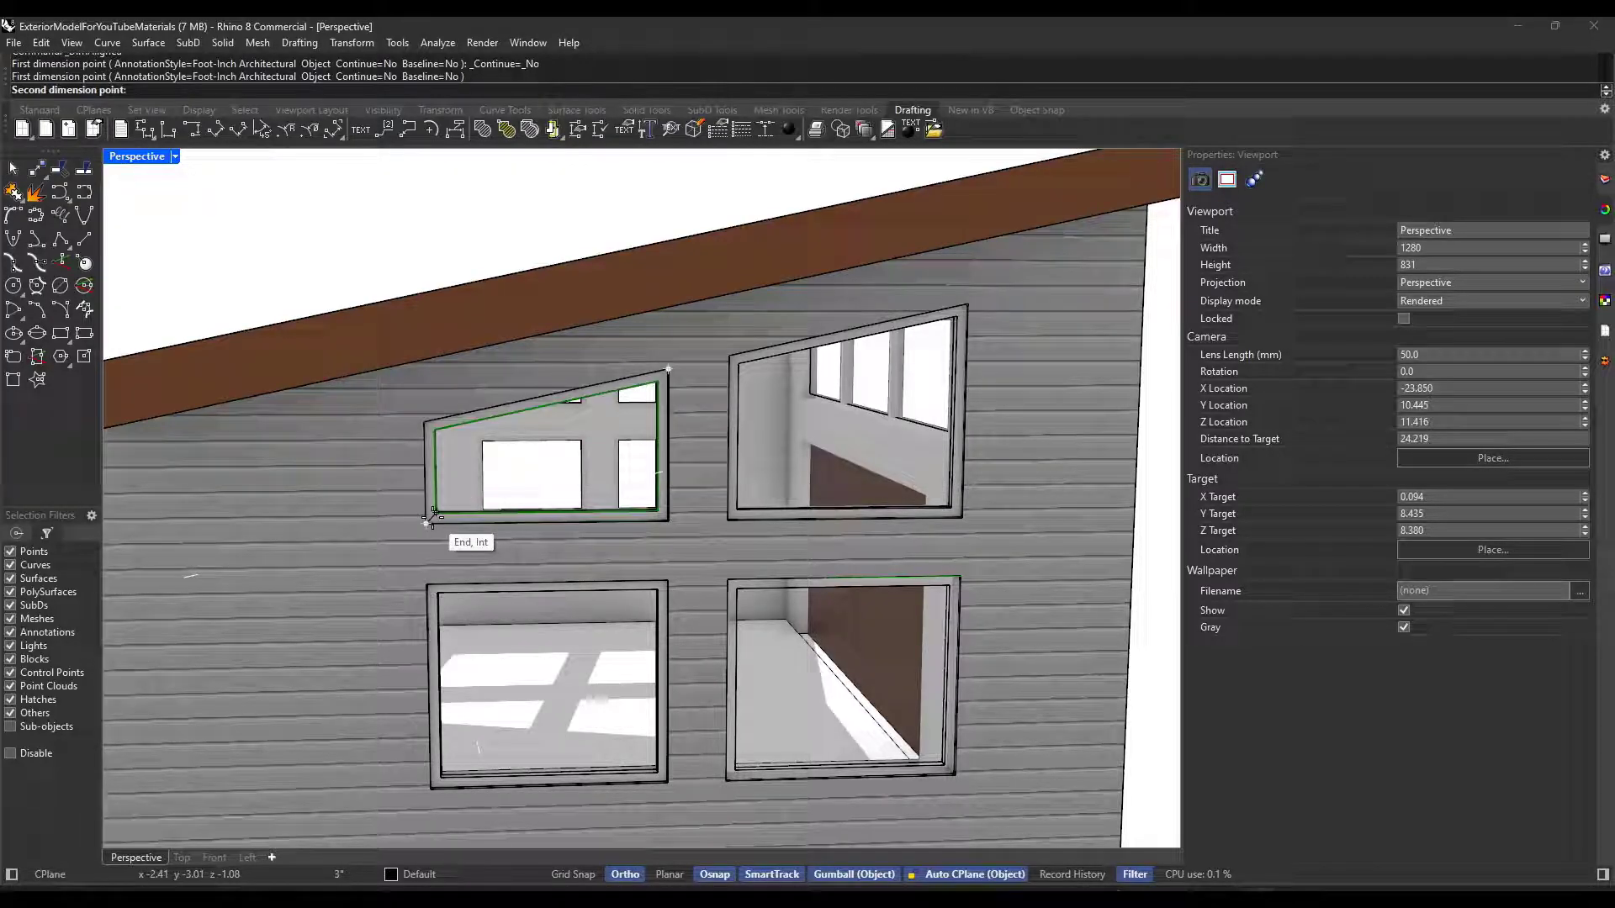
key(Escape)
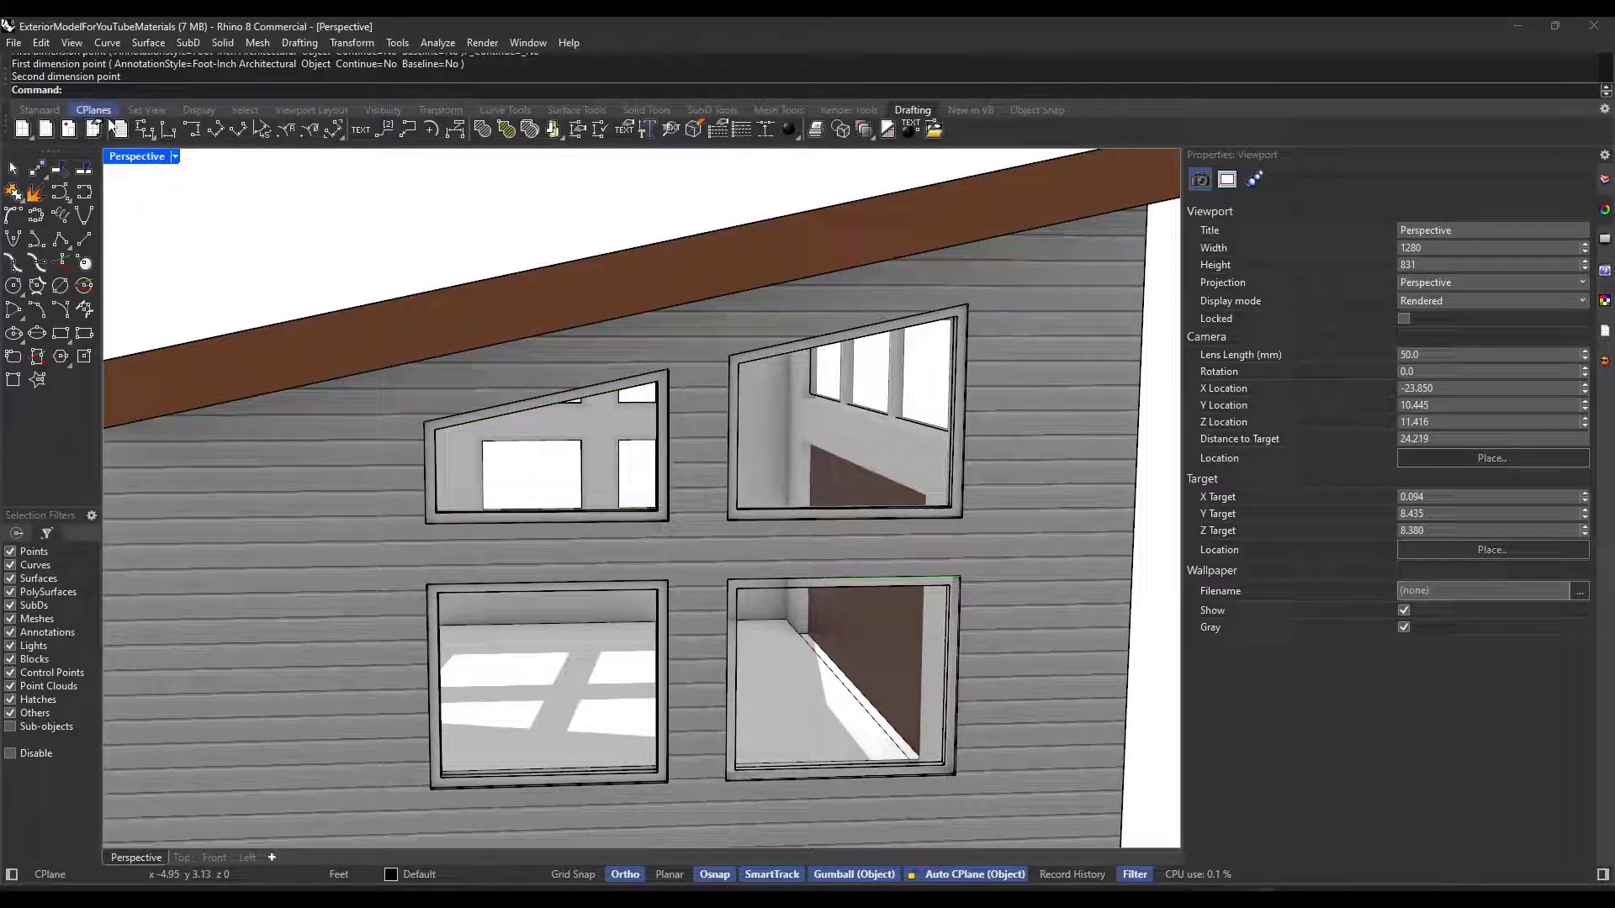
Add an aligned dimension along the smaller sloped window's bottom edge, placing the dimension line just below the frame
click(212, 130)
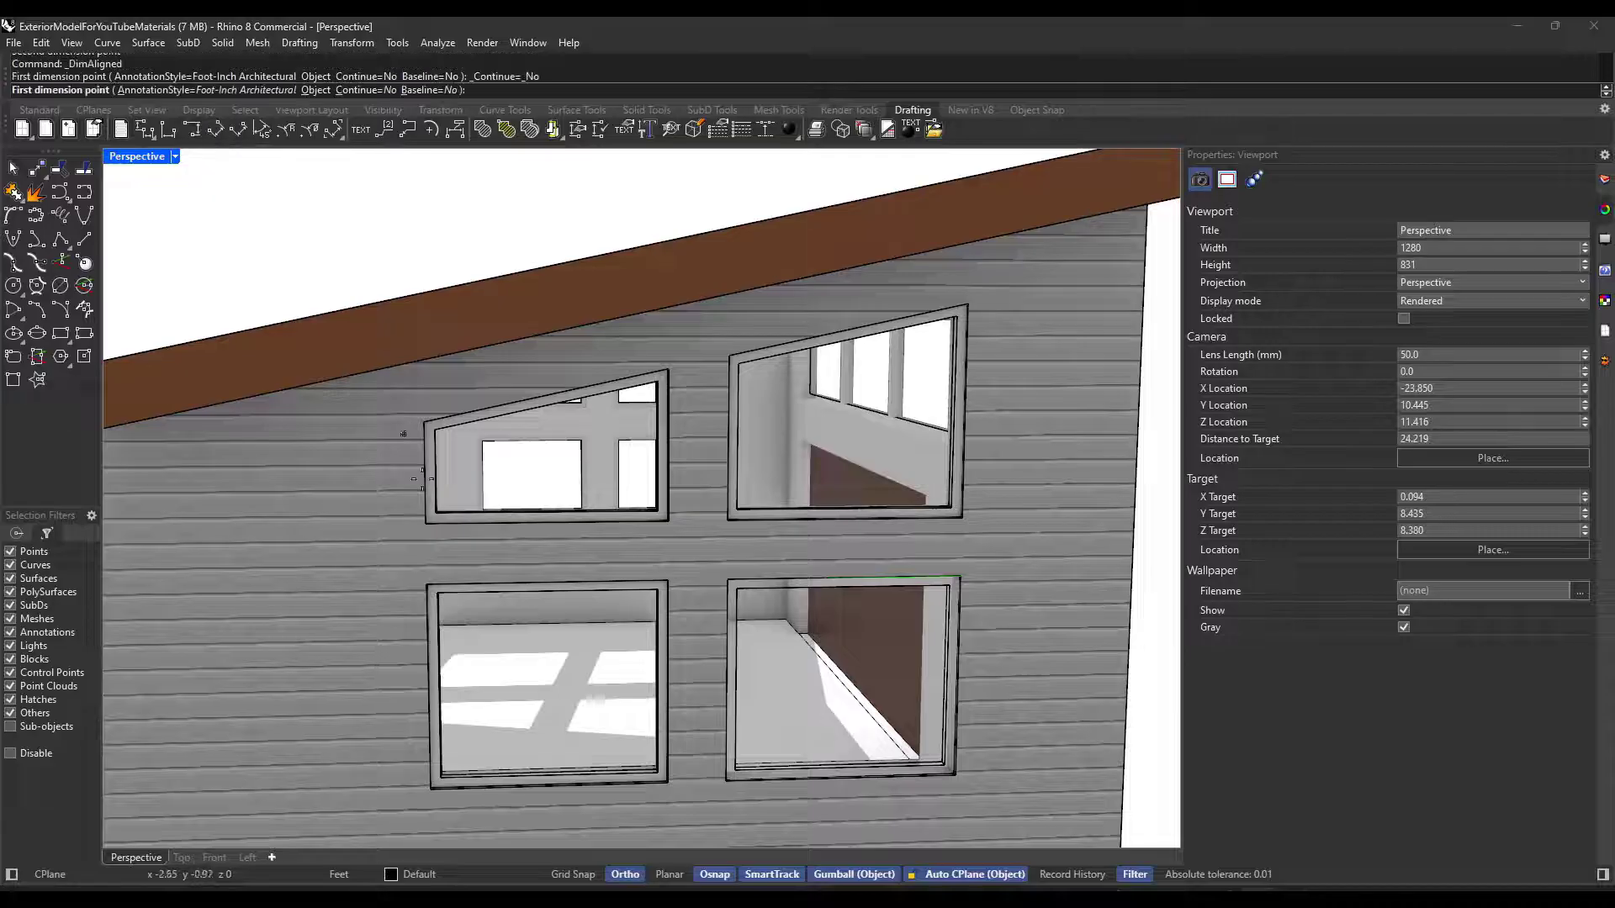
click(425, 523)
click(660, 521)
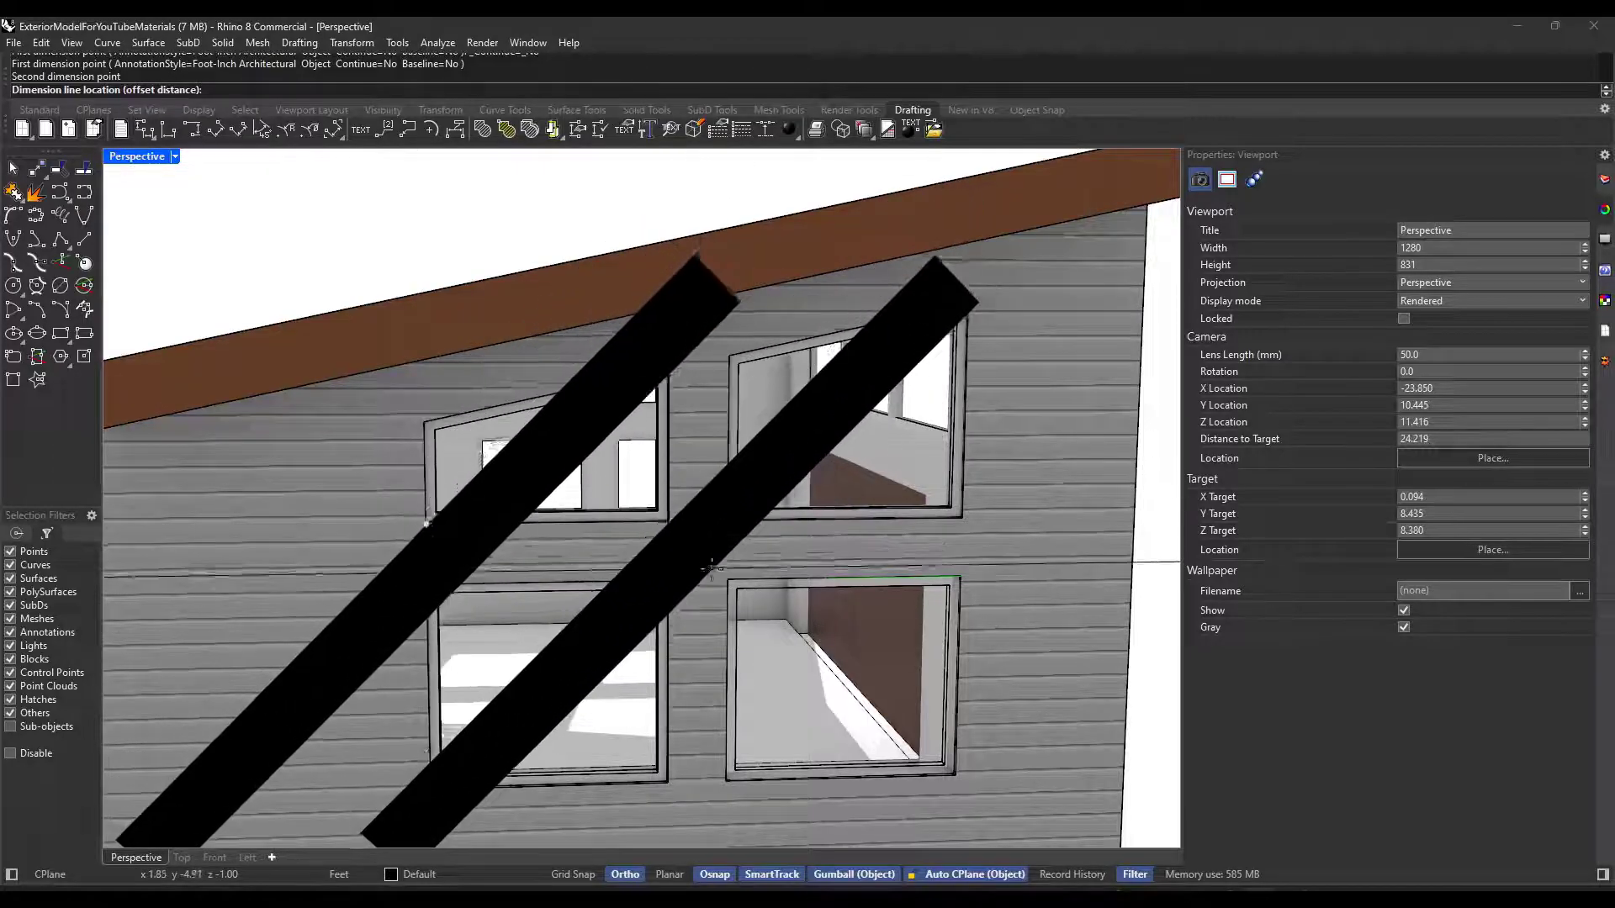
click(702, 547)
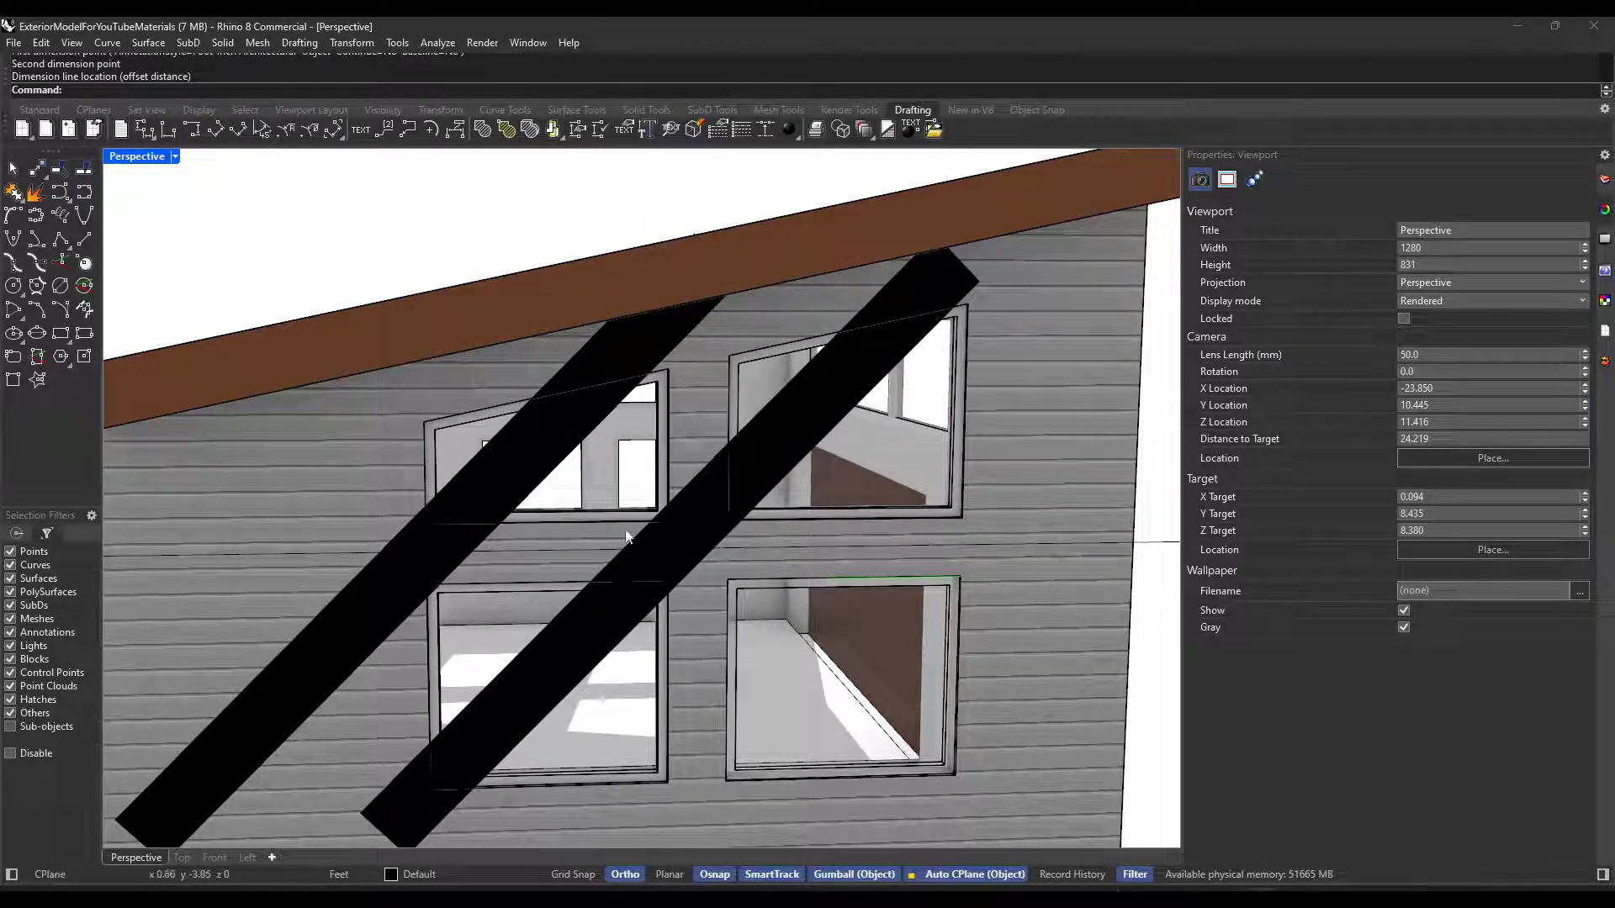
Select the bottom-edge dimension and set its model space scale to 2
scroll(626, 536, down, 10)
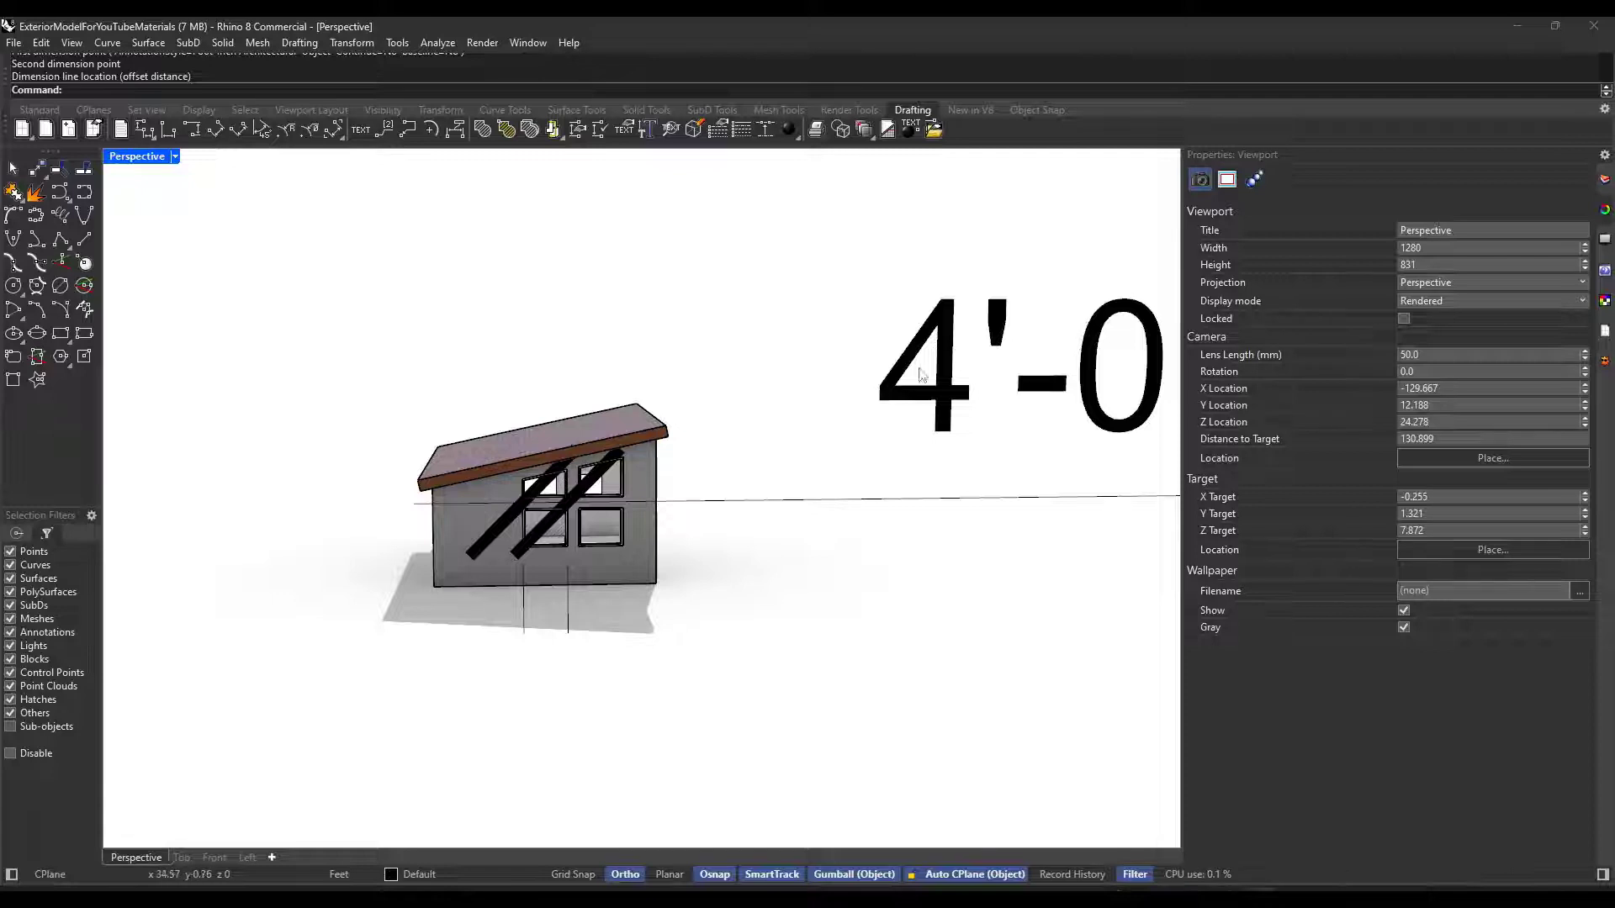
click(921, 374)
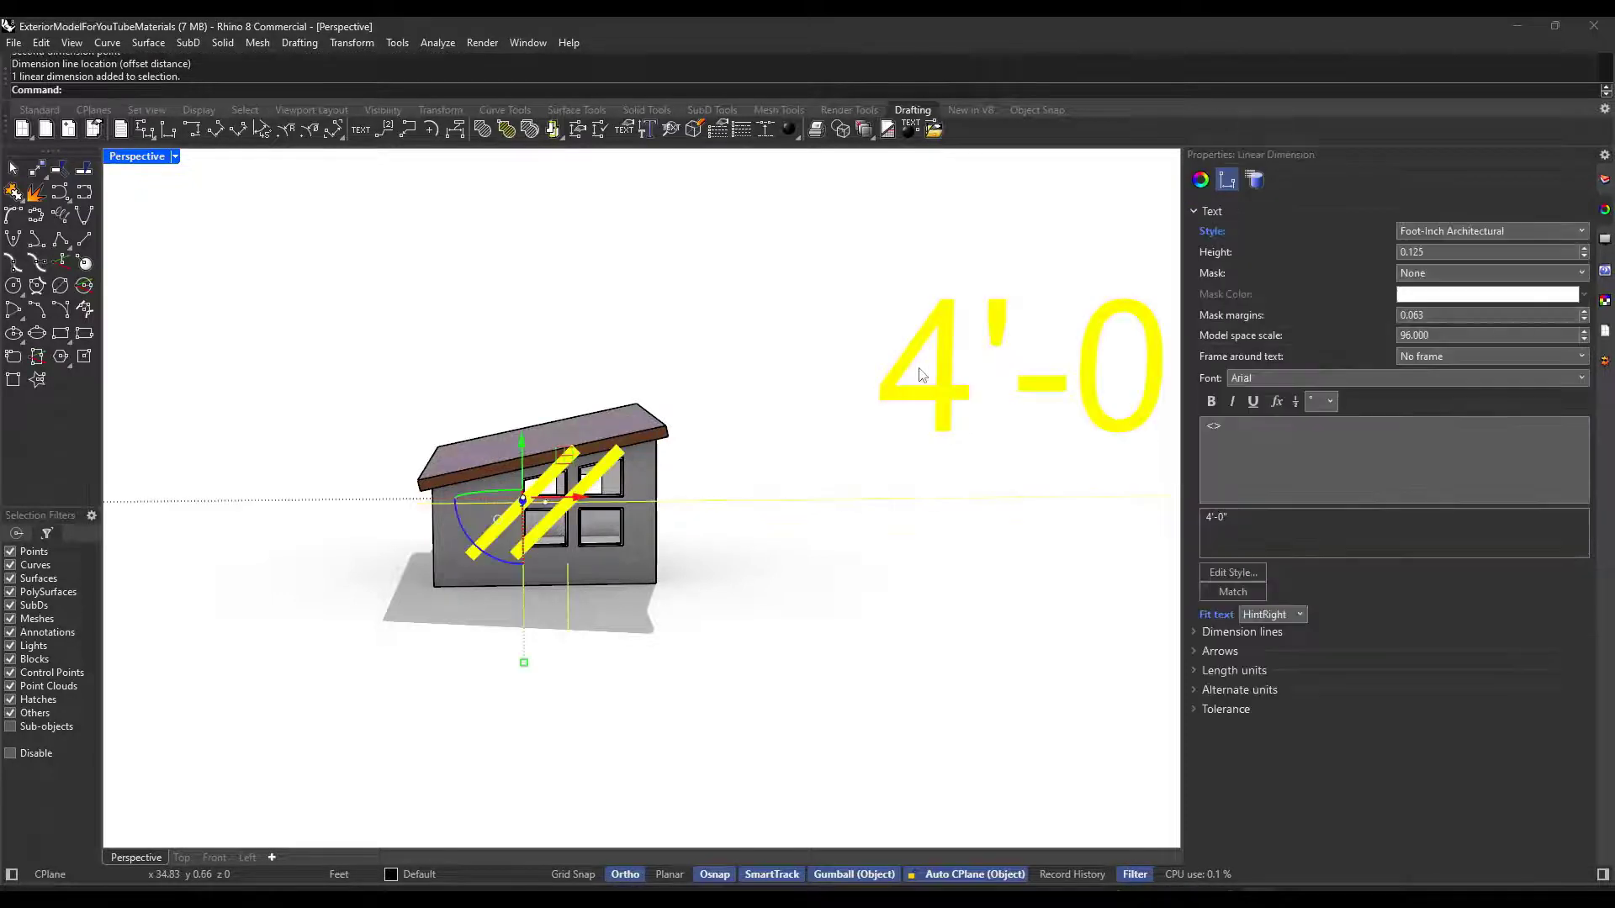
click(967, 376)
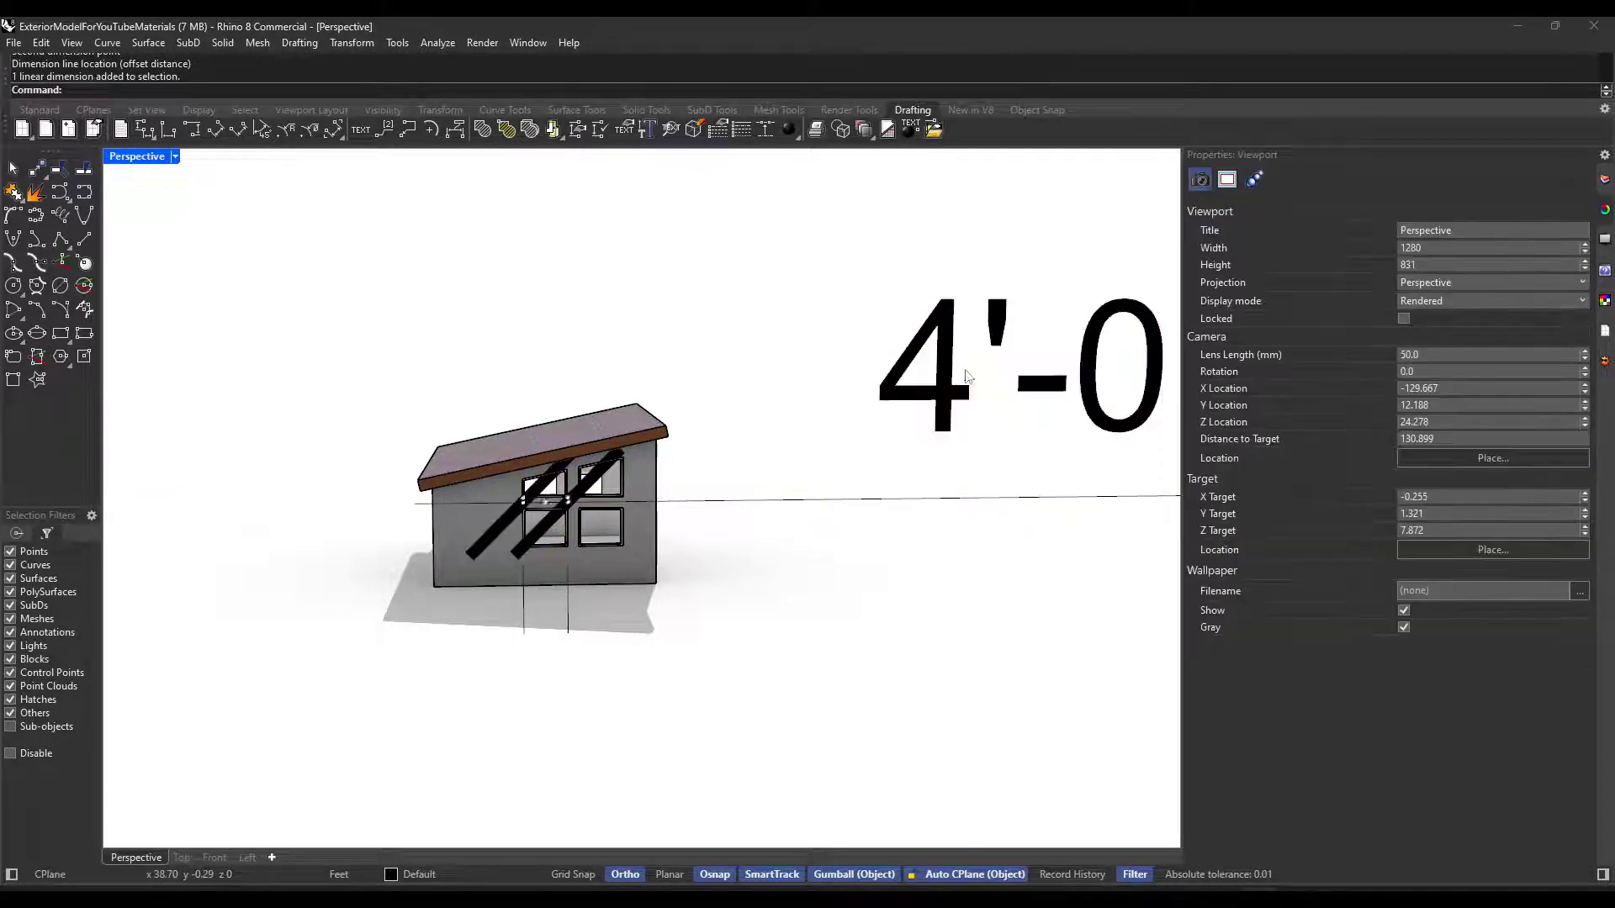
click(936, 334)
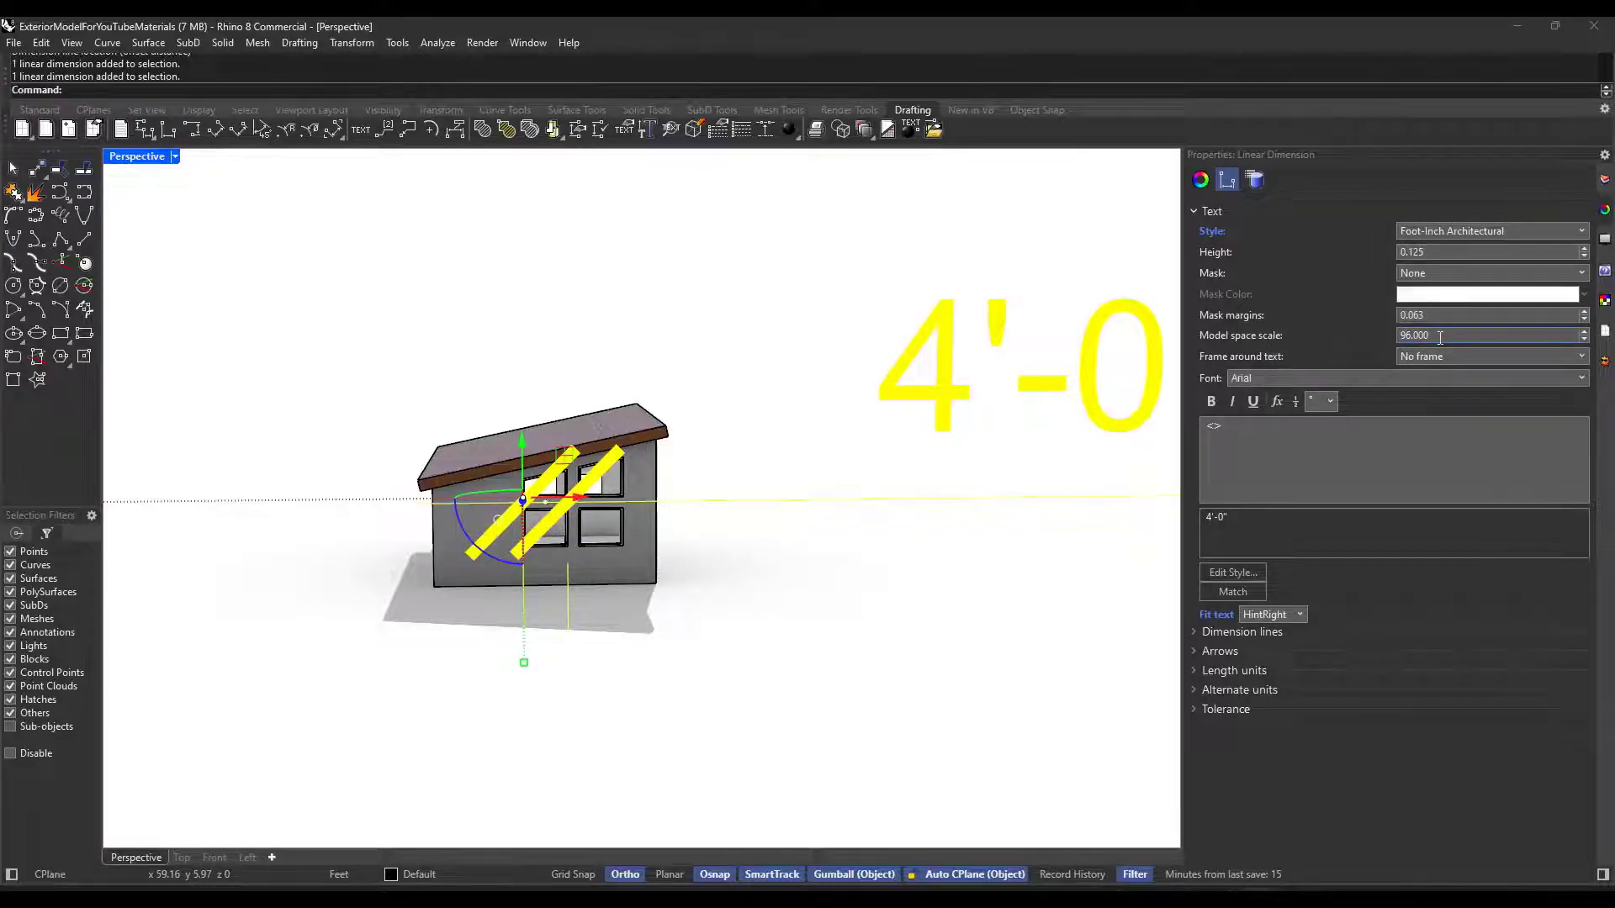
text(2)
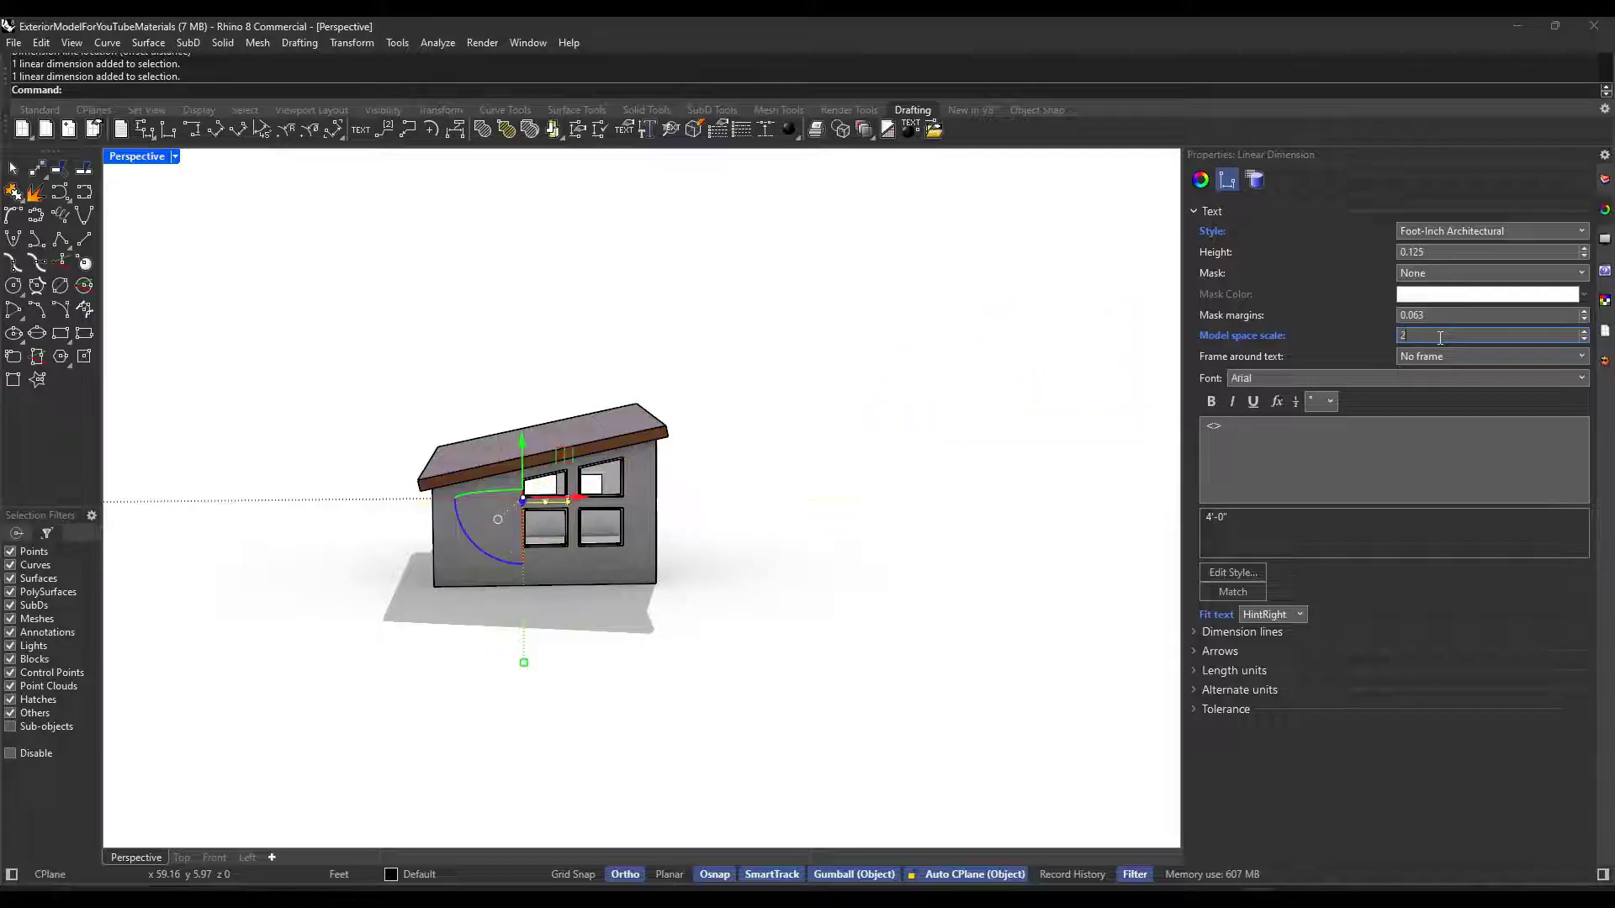
scroll(649, 534, up, 6)
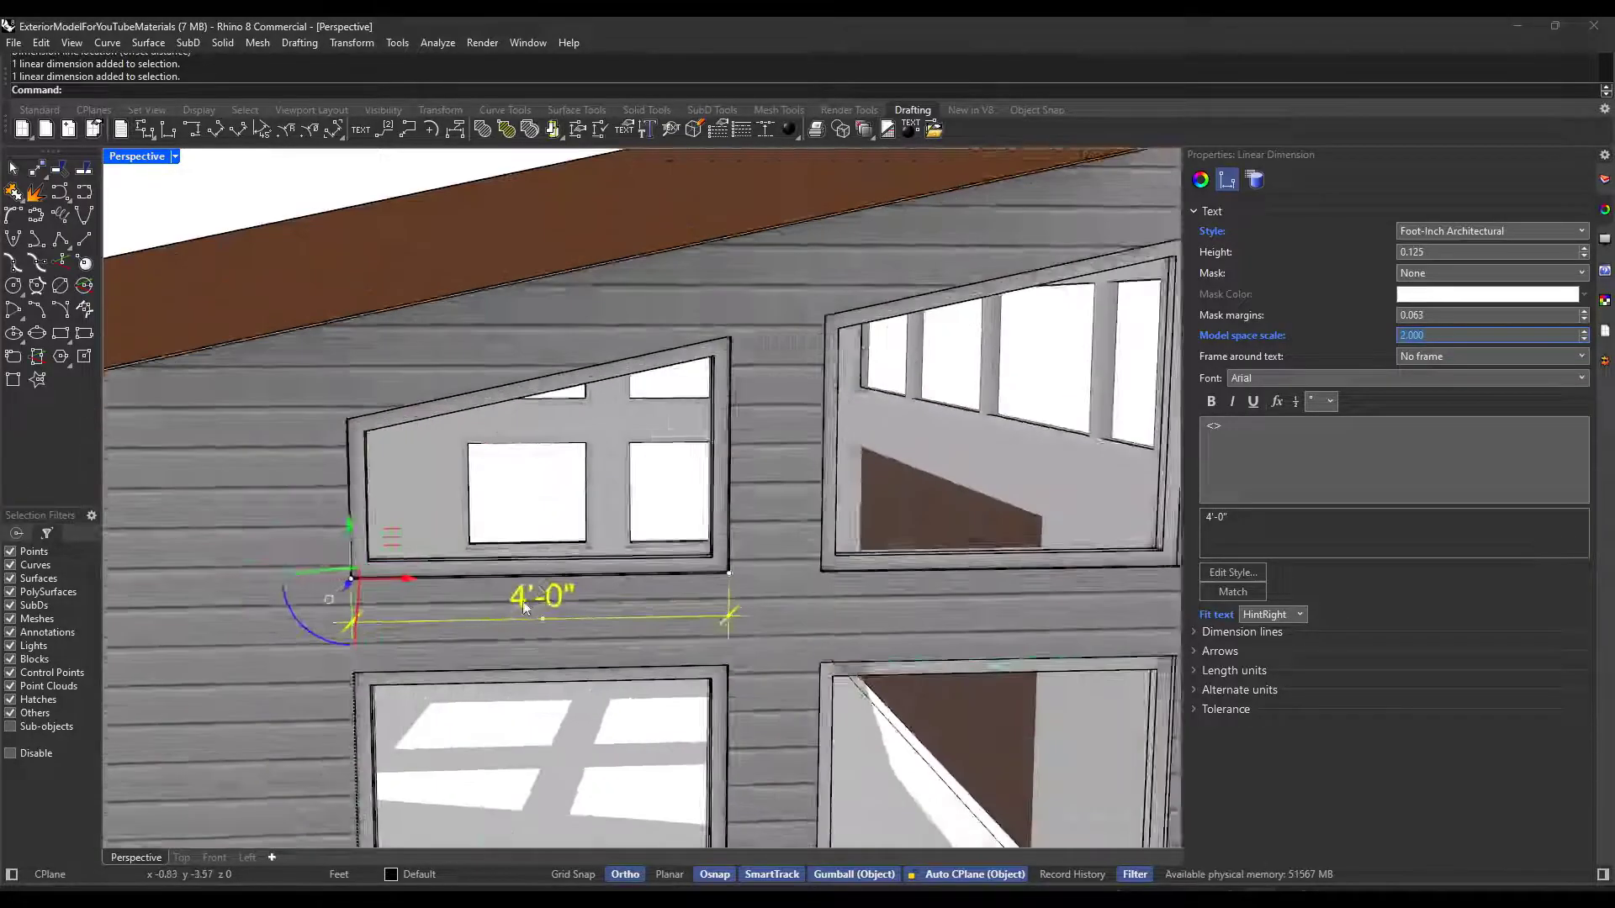
scroll(685, 515, up, 2)
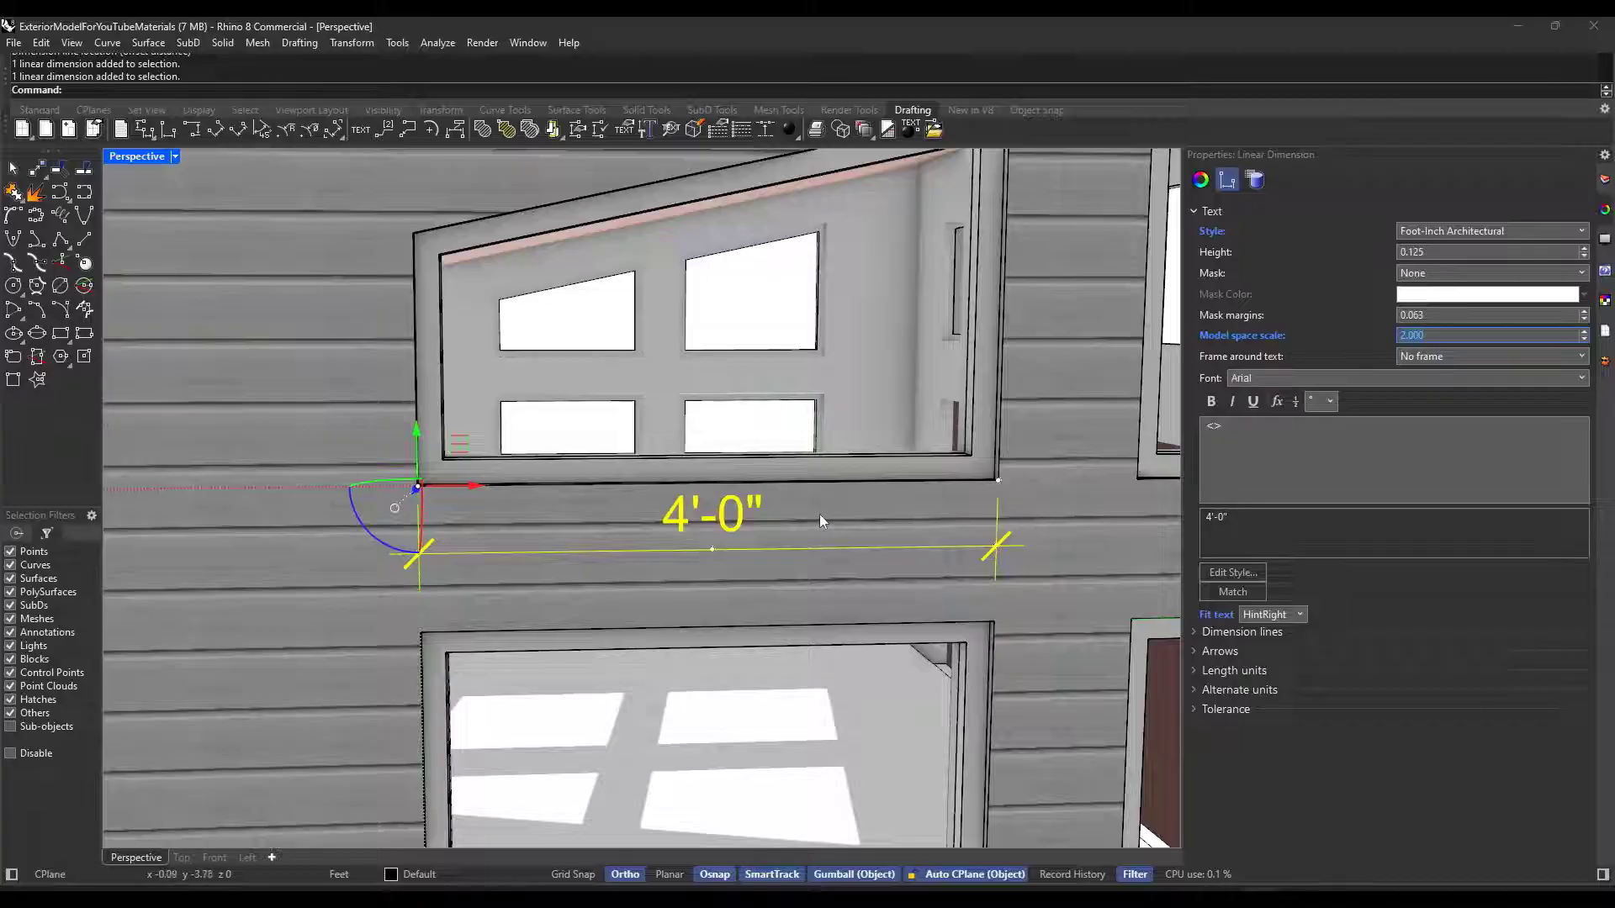
Add an aligned dimension along the smaller sloped window's angled top edge, placing the dimension line just above the frame
scroll(808, 509, down, 4)
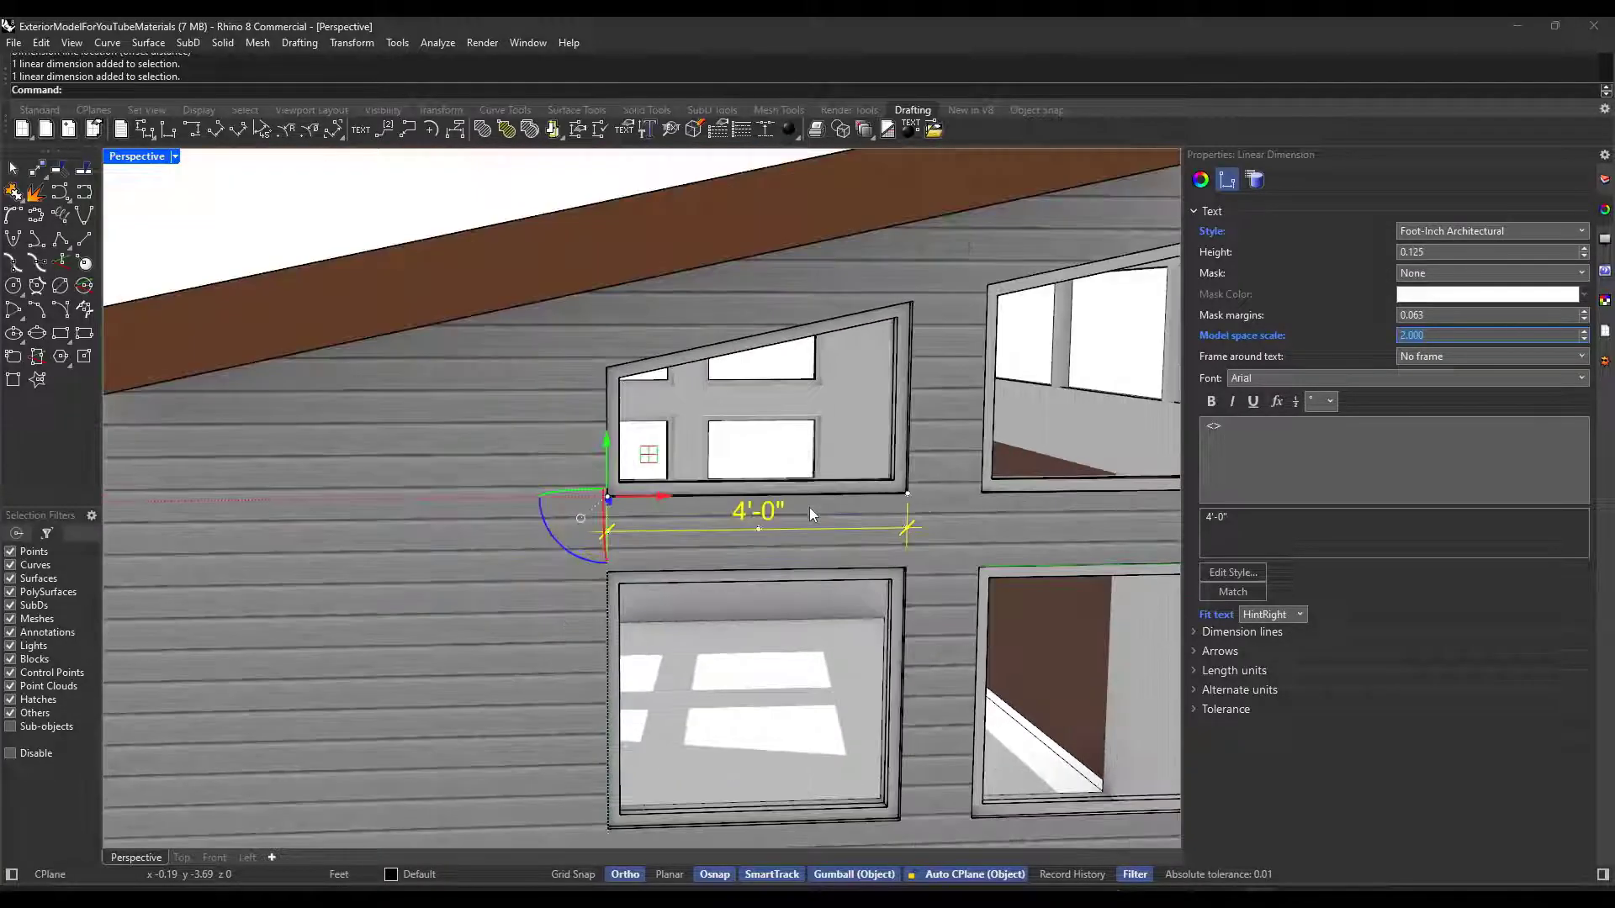
scroll(1068, 326, up, 1)
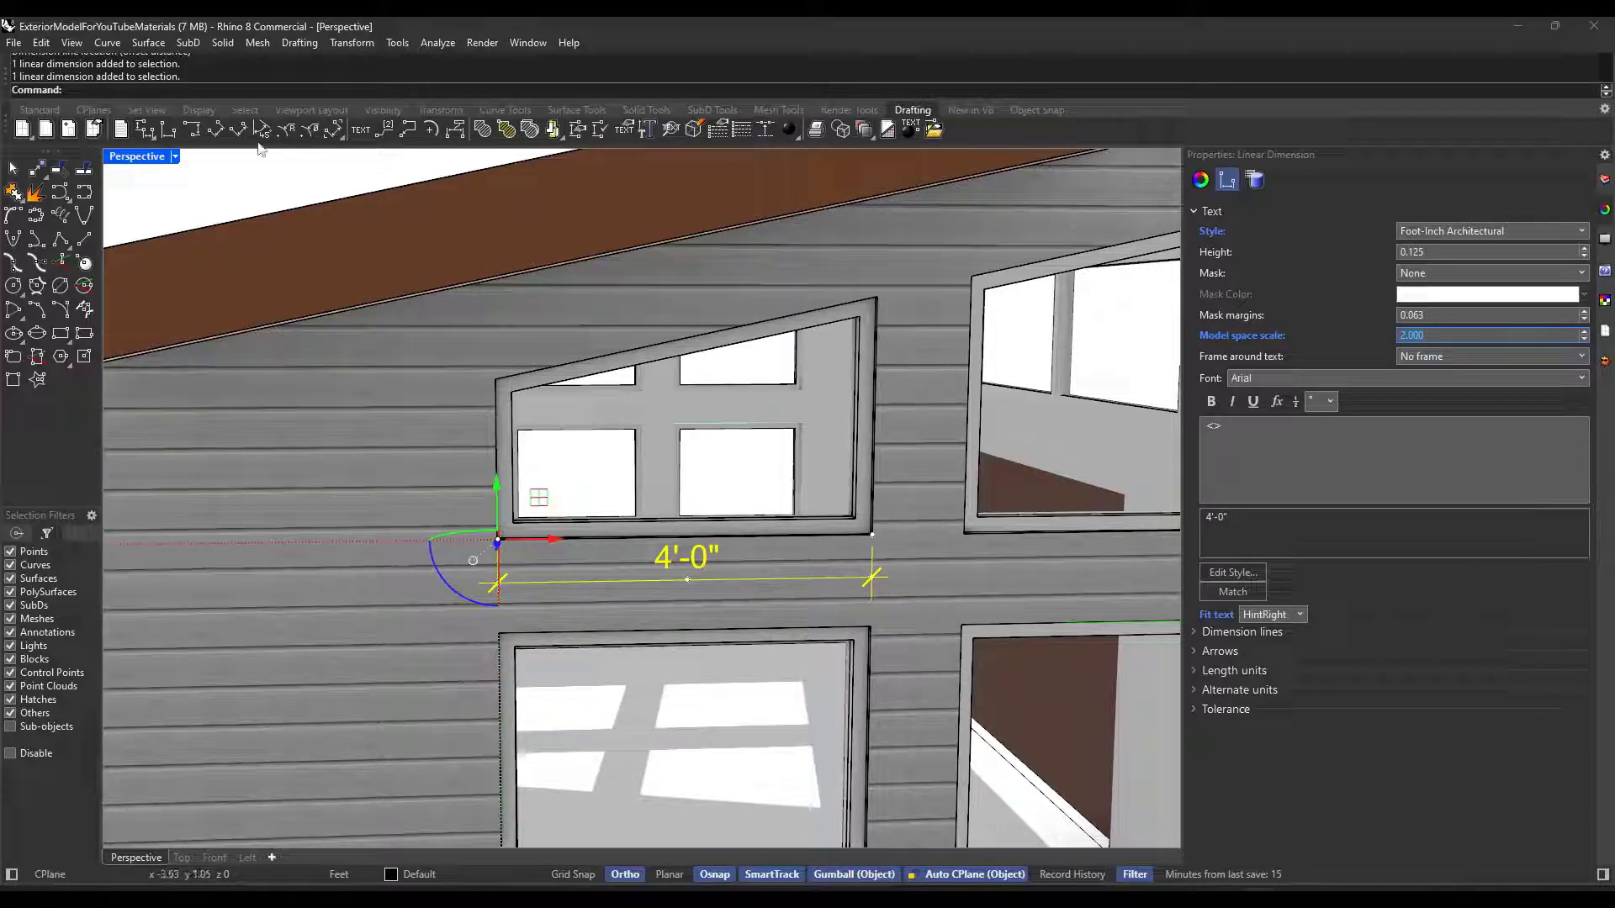
click(217, 137)
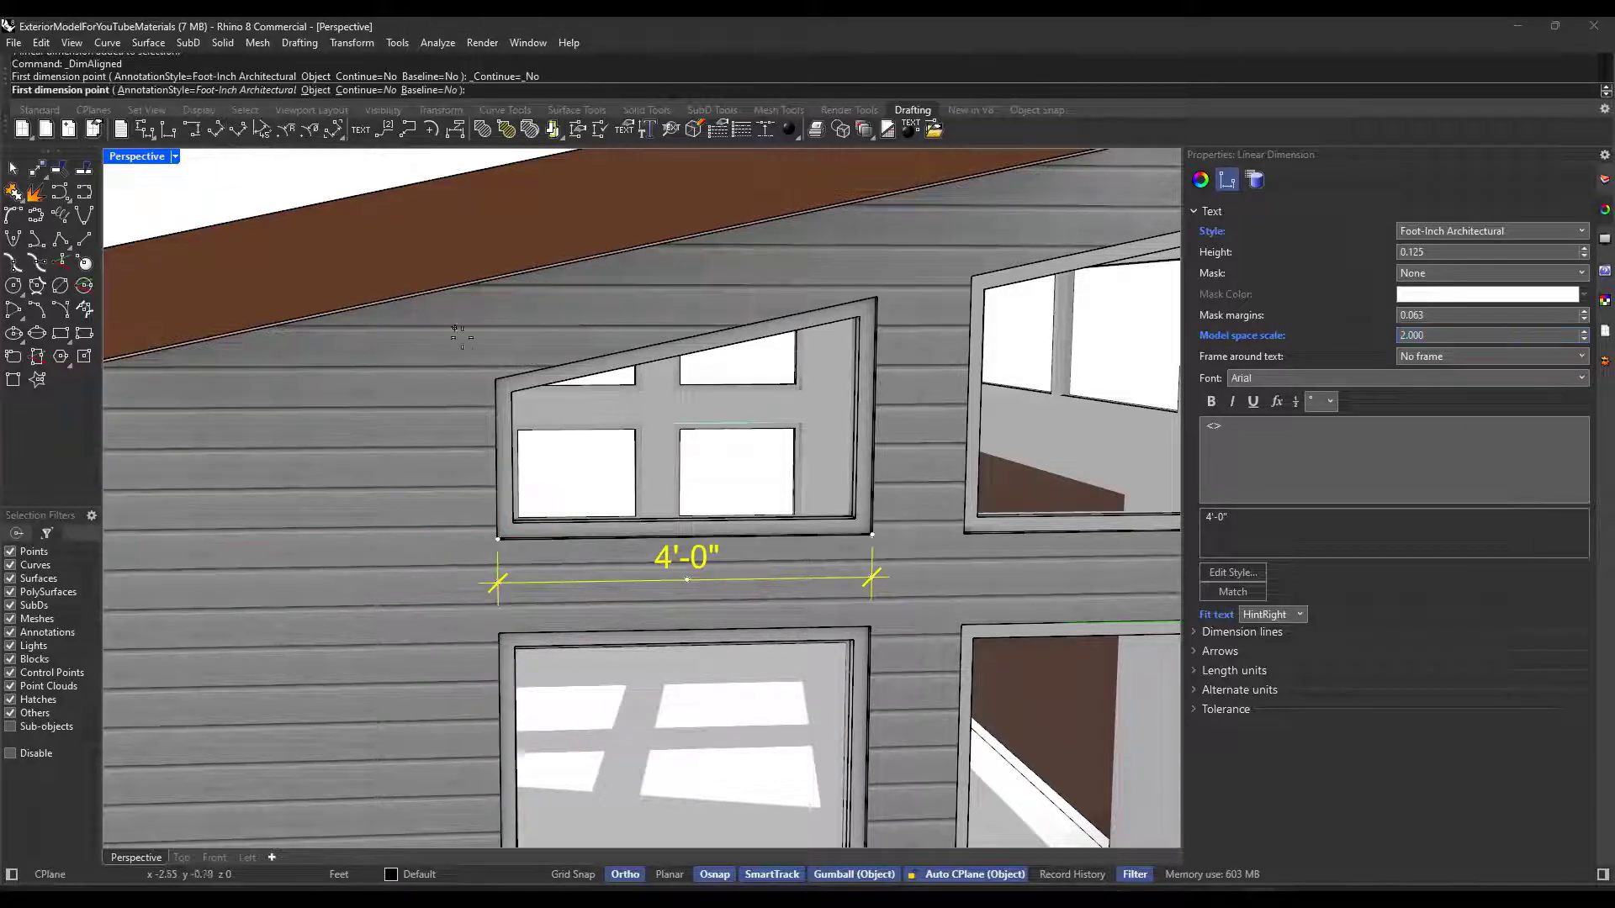
click(493, 379)
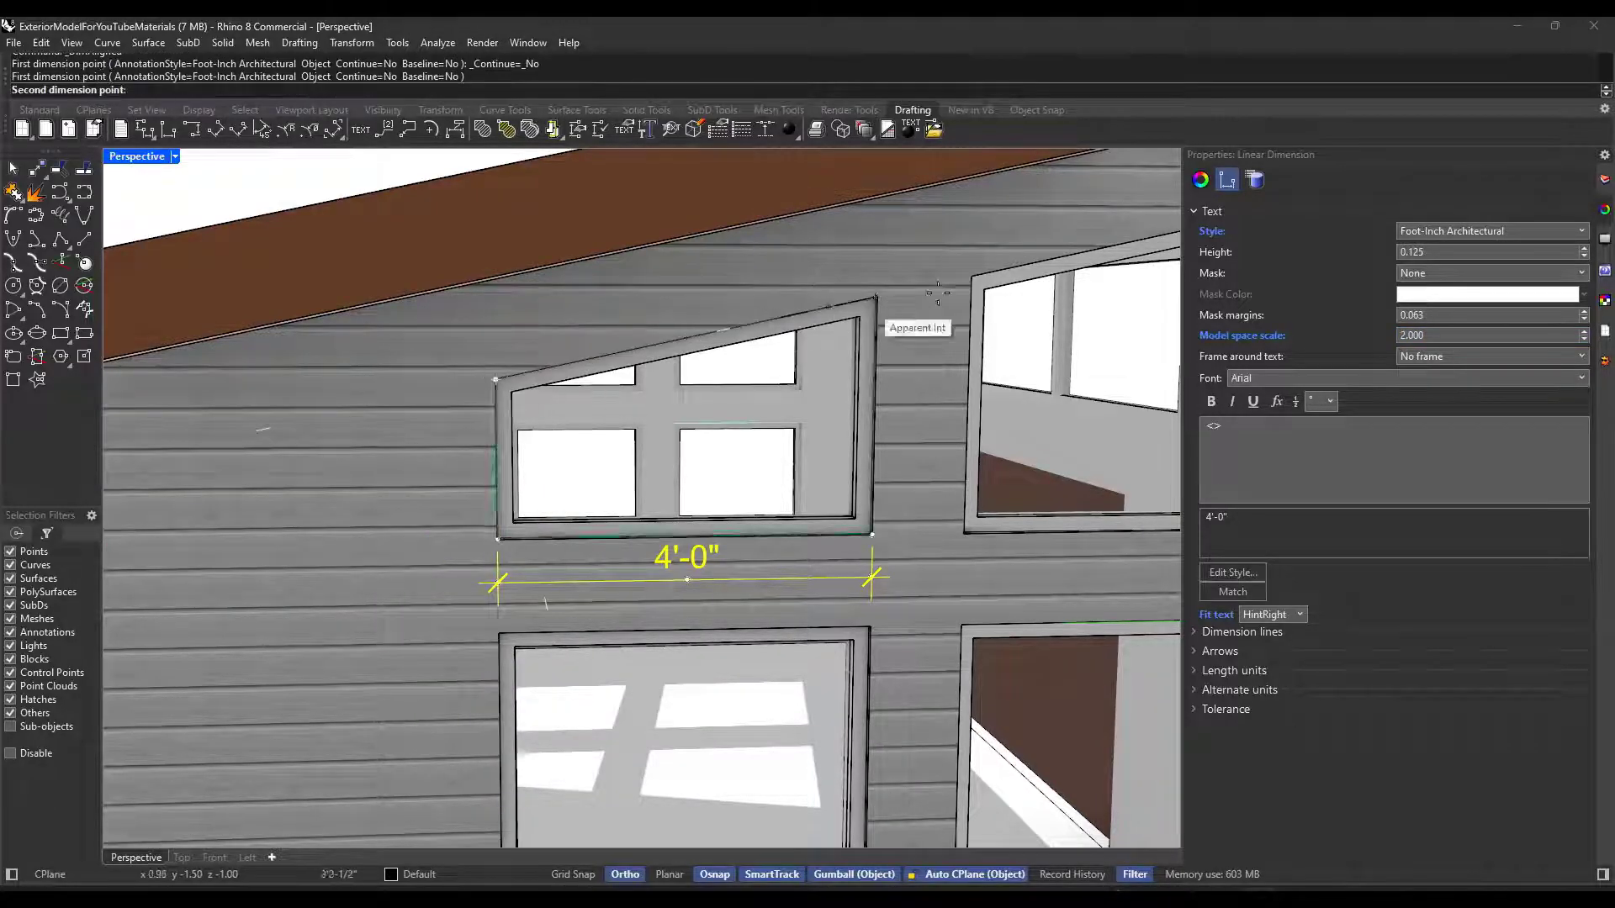
scroll(877, 296, up, 1)
scroll(877, 296, up, 1)
click(881, 304)
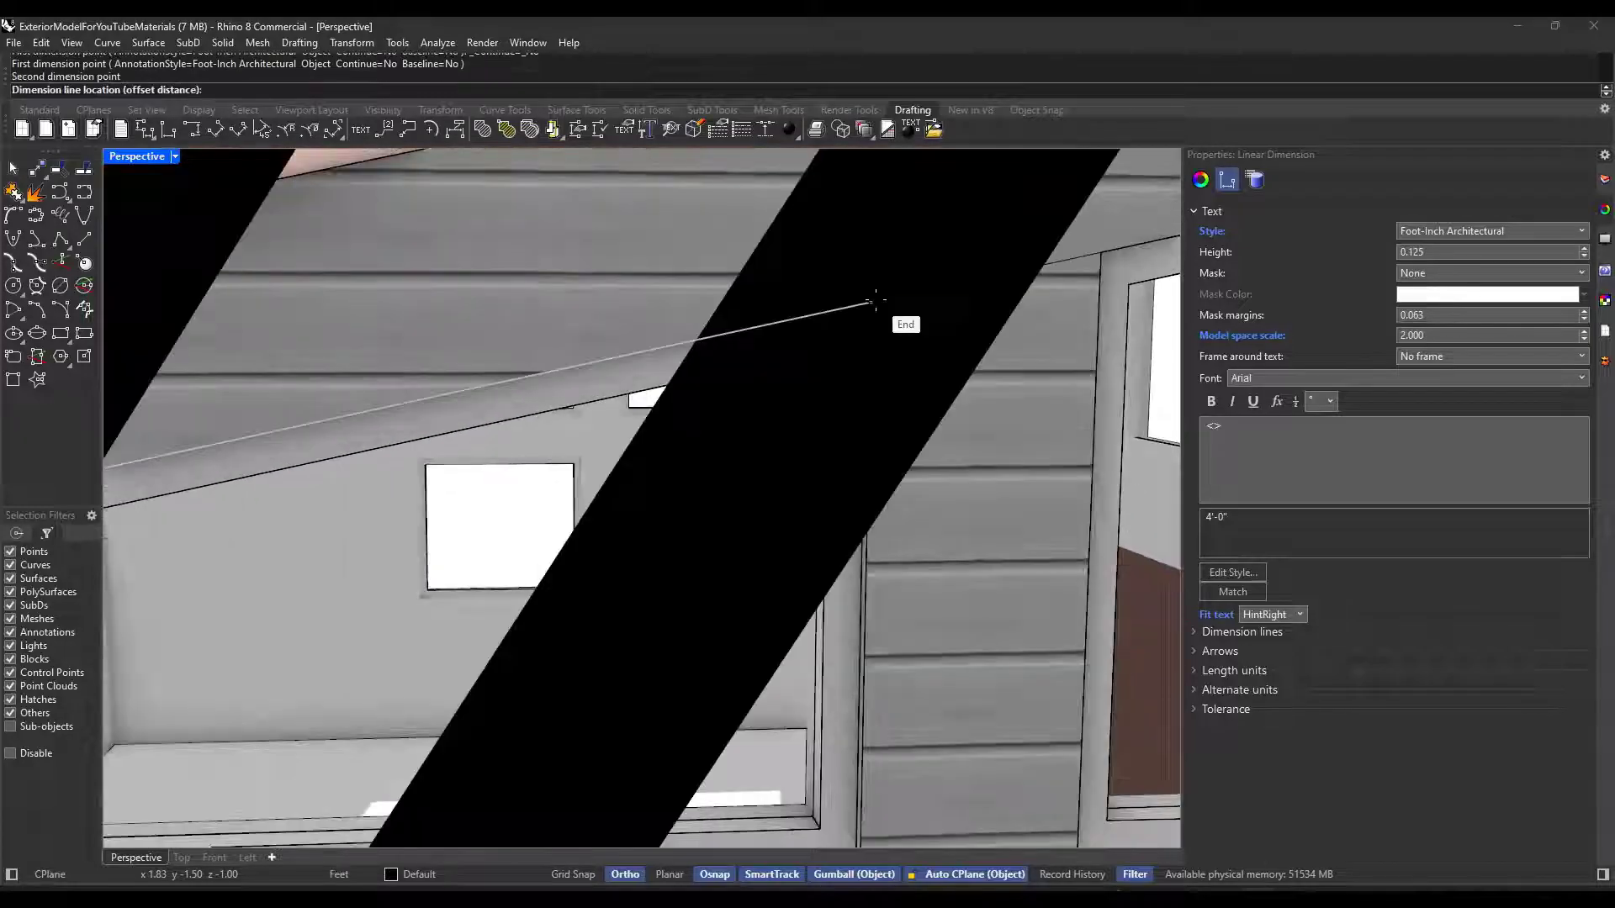
scroll(631, 286, down, 2)
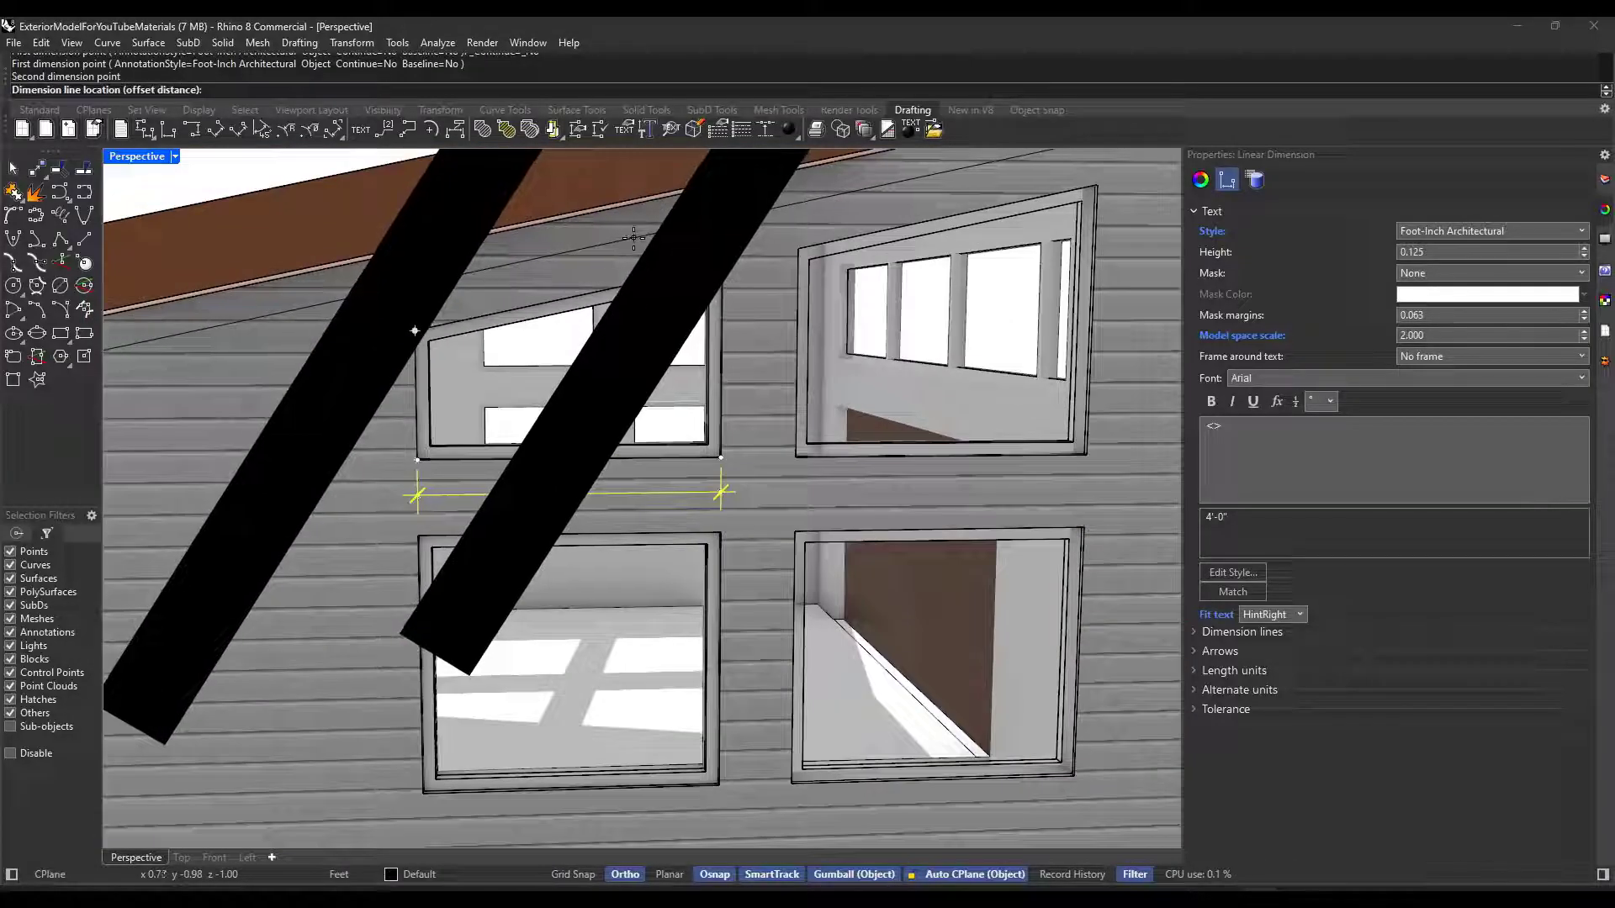
click(648, 309)
Select the dimension on the window's angled top edge, set its model space scale to 2 and clear the selection
scroll(648, 310, down, 1)
scroll(648, 309, down, 3)
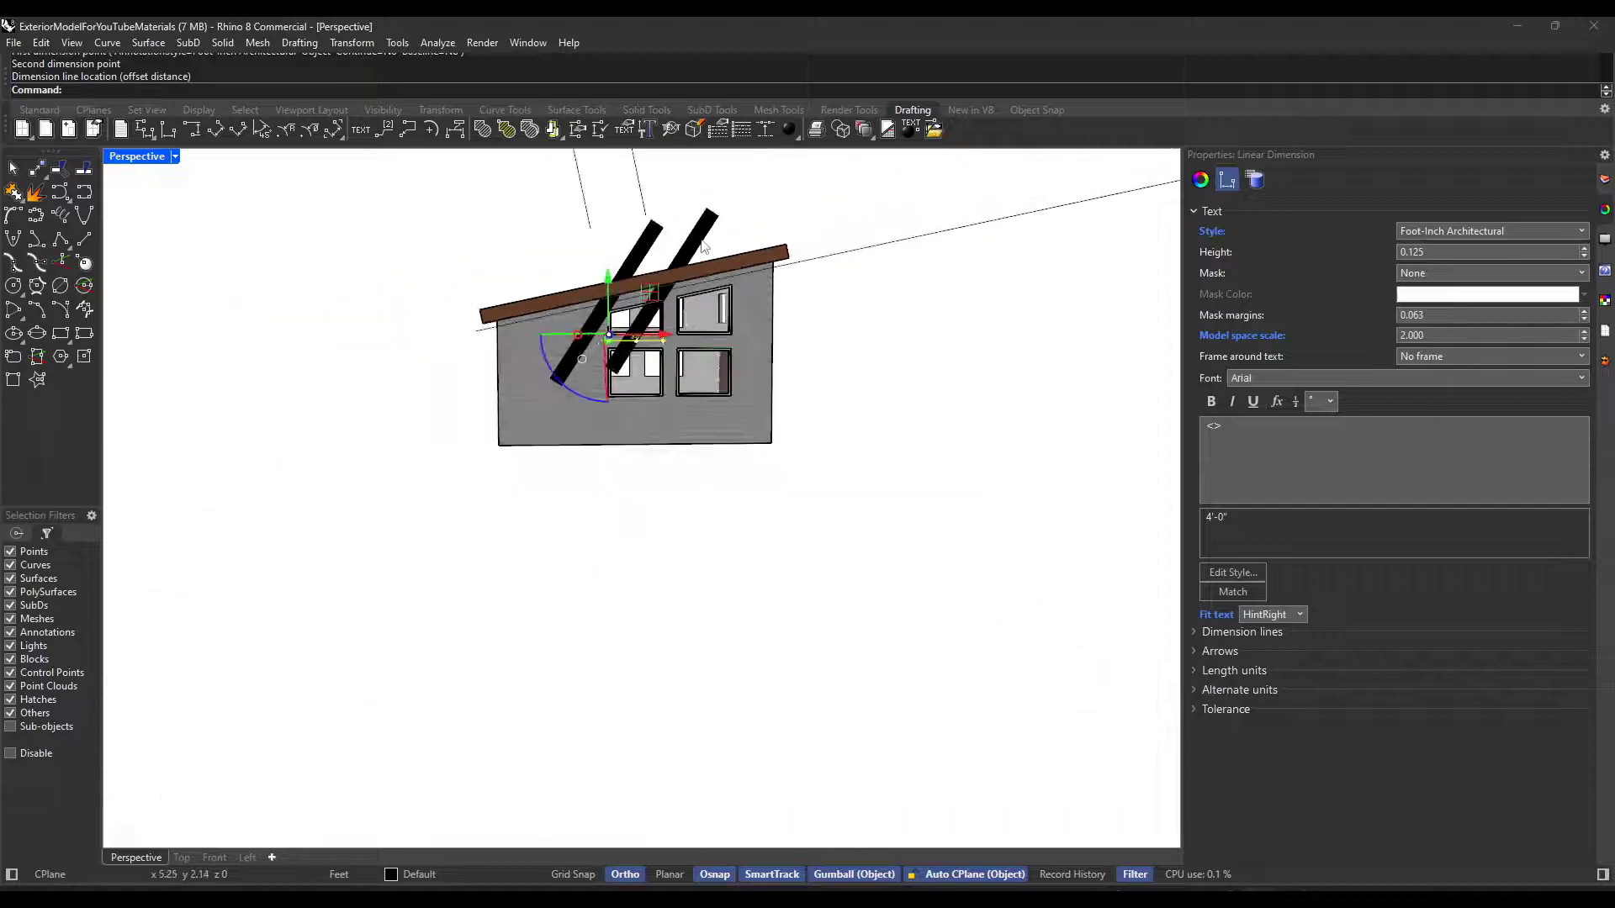
key(Escape)
scroll(649, 193, down, 2)
click(822, 200)
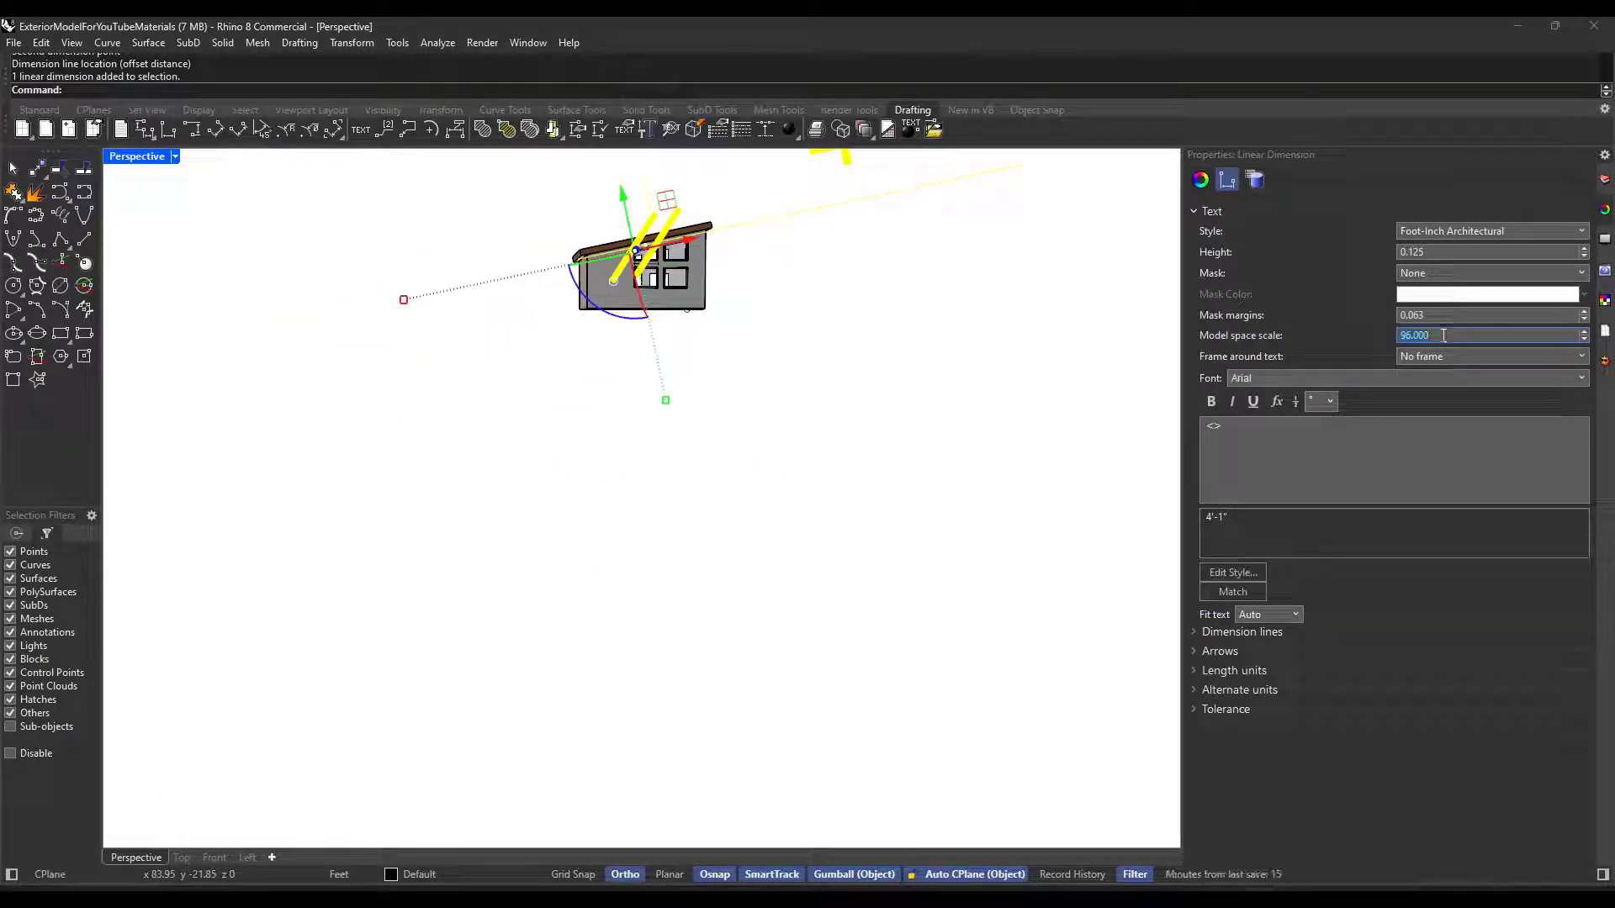
text(2)
key(Return)
scroll(640, 211, up, 6)
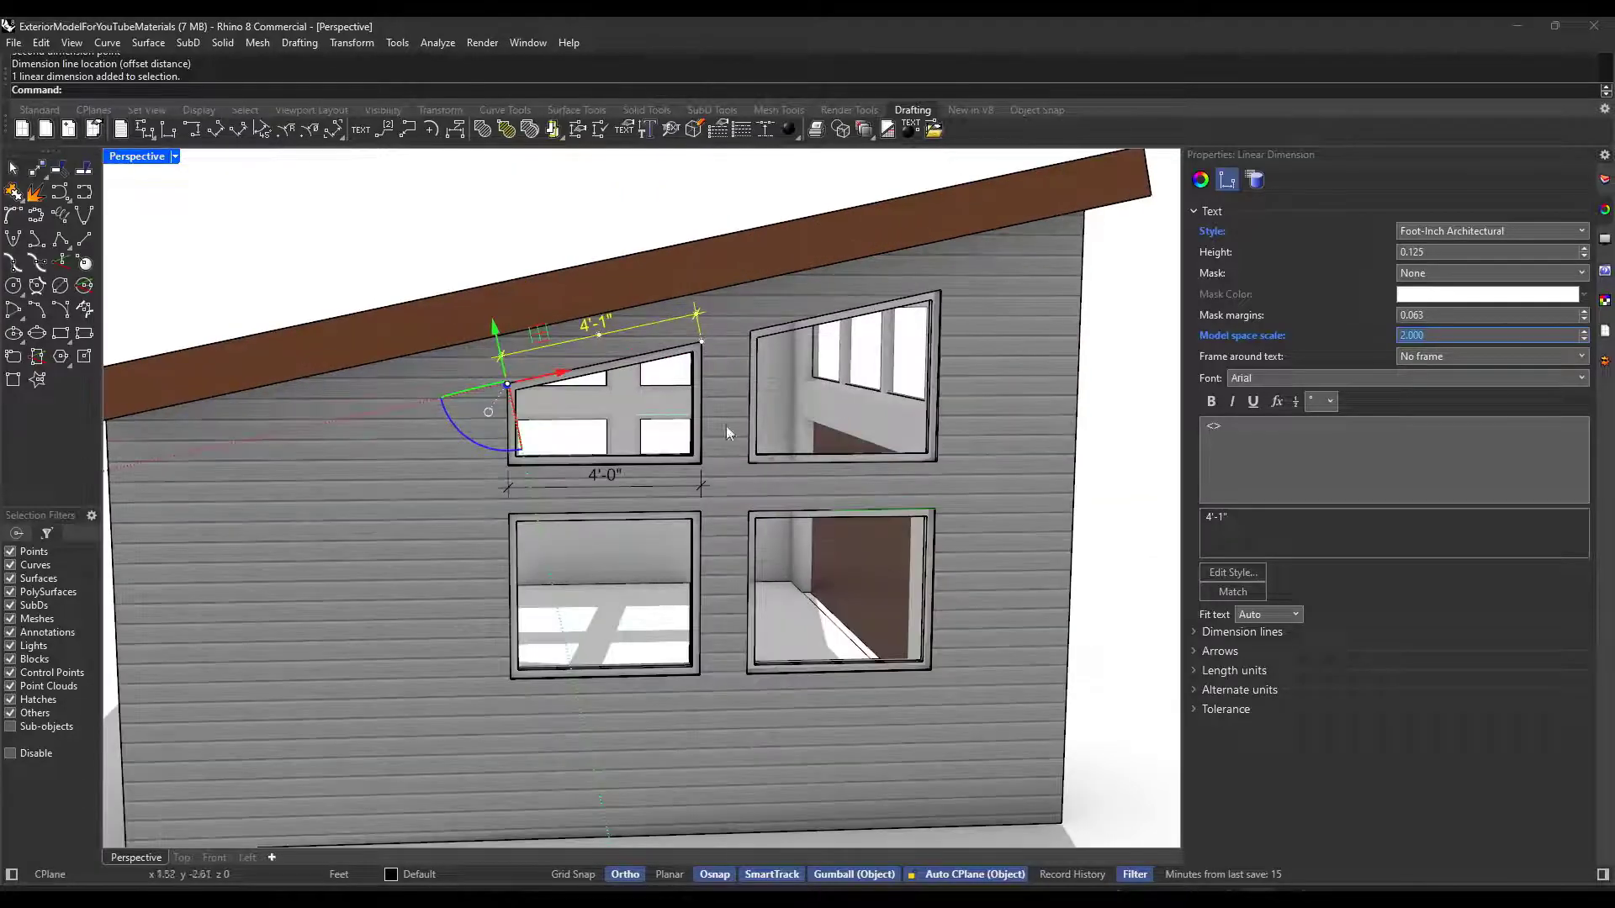
right_drag(804, 491, 640, 274)
key(Escape)
Move the angled top edge's dimension line closer to the window frame using one of its arrow grips
right_drag(799, 376, 803, 442)
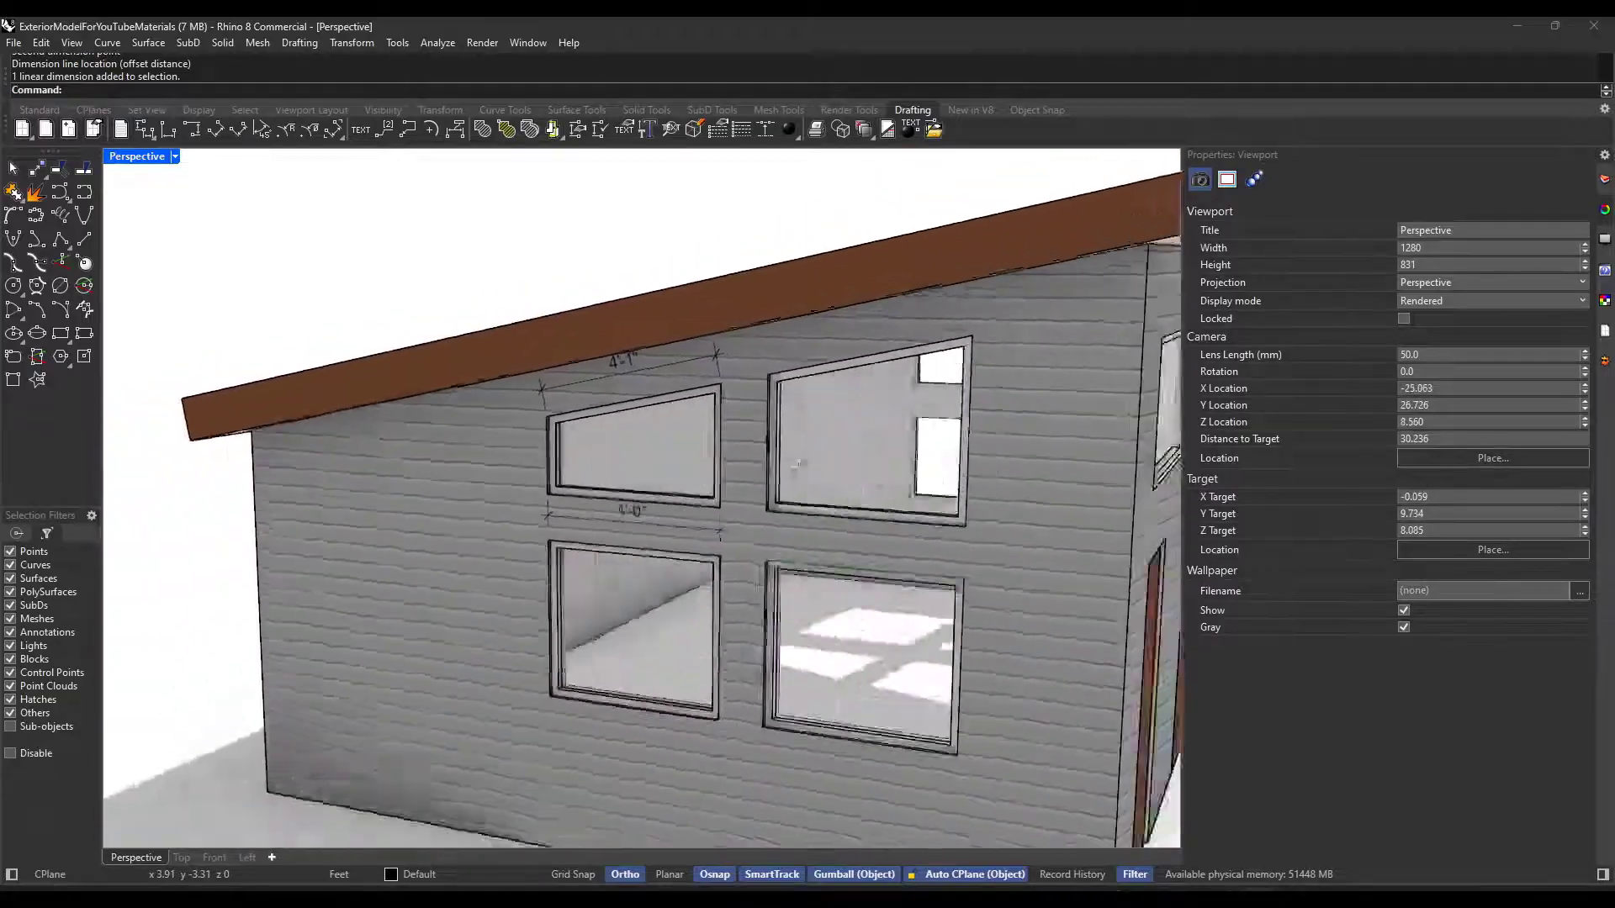
click(578, 228)
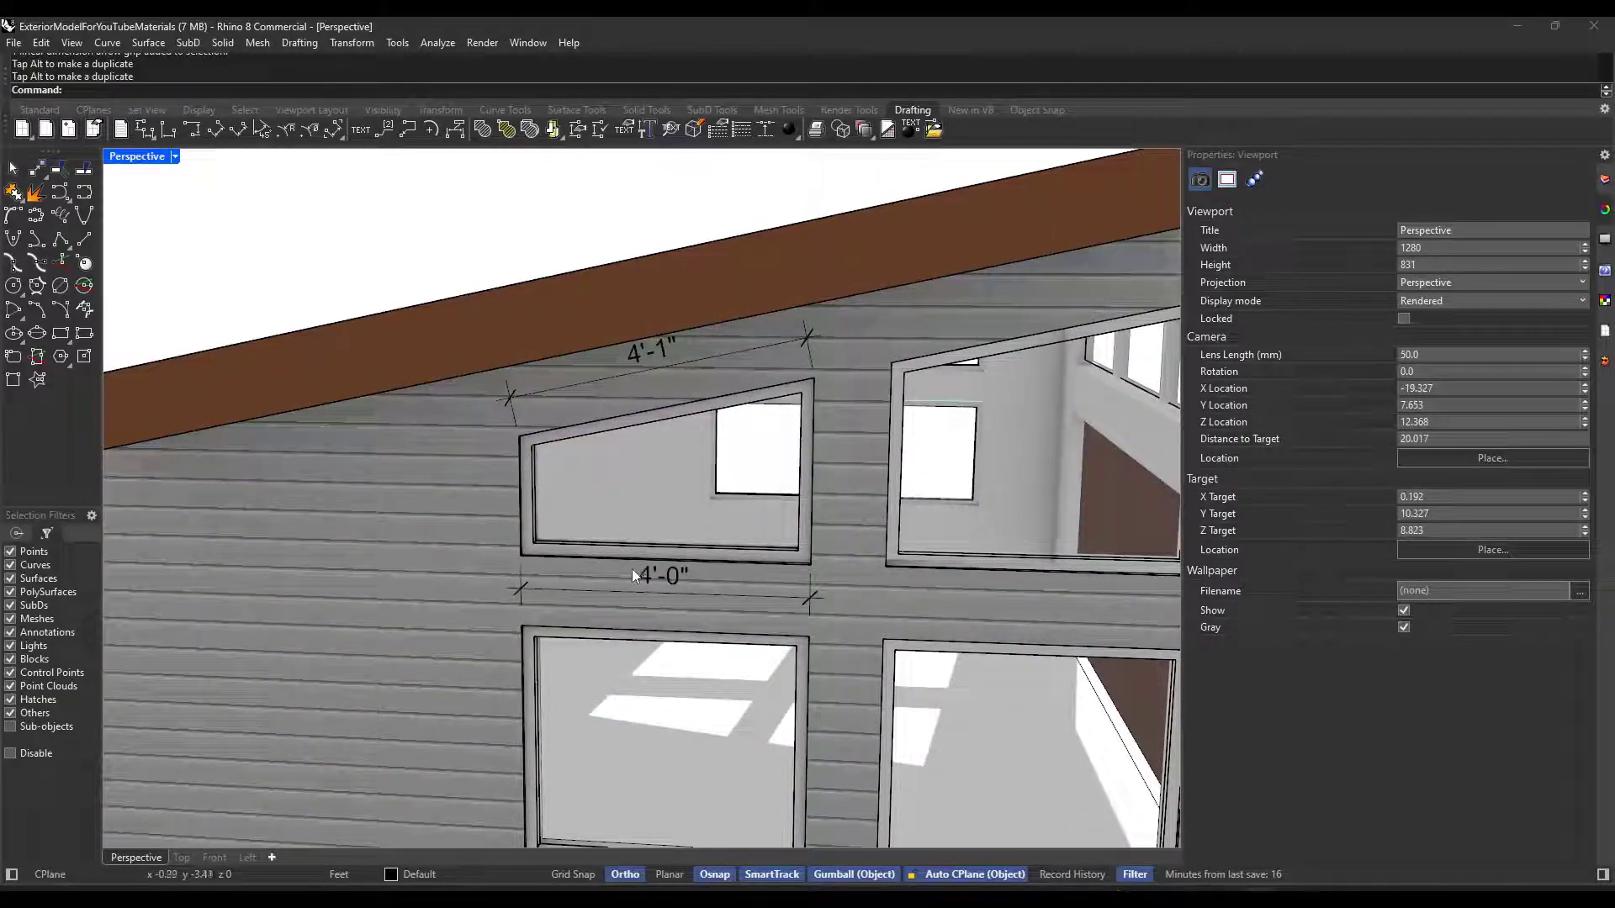
click(656, 357)
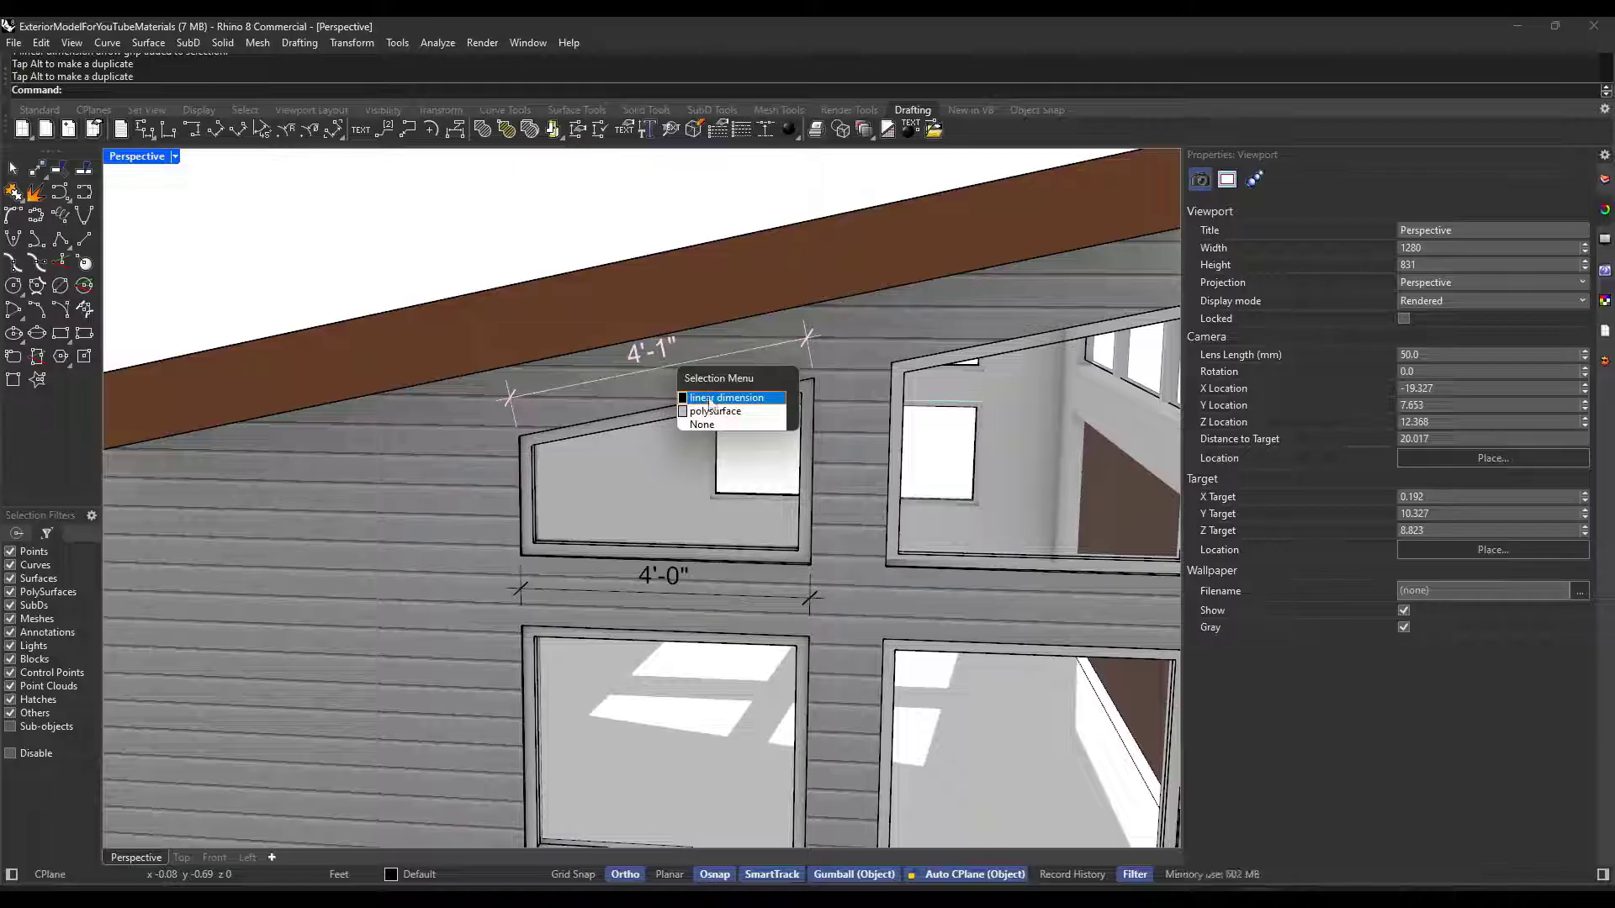
click(709, 399)
click(515, 403)
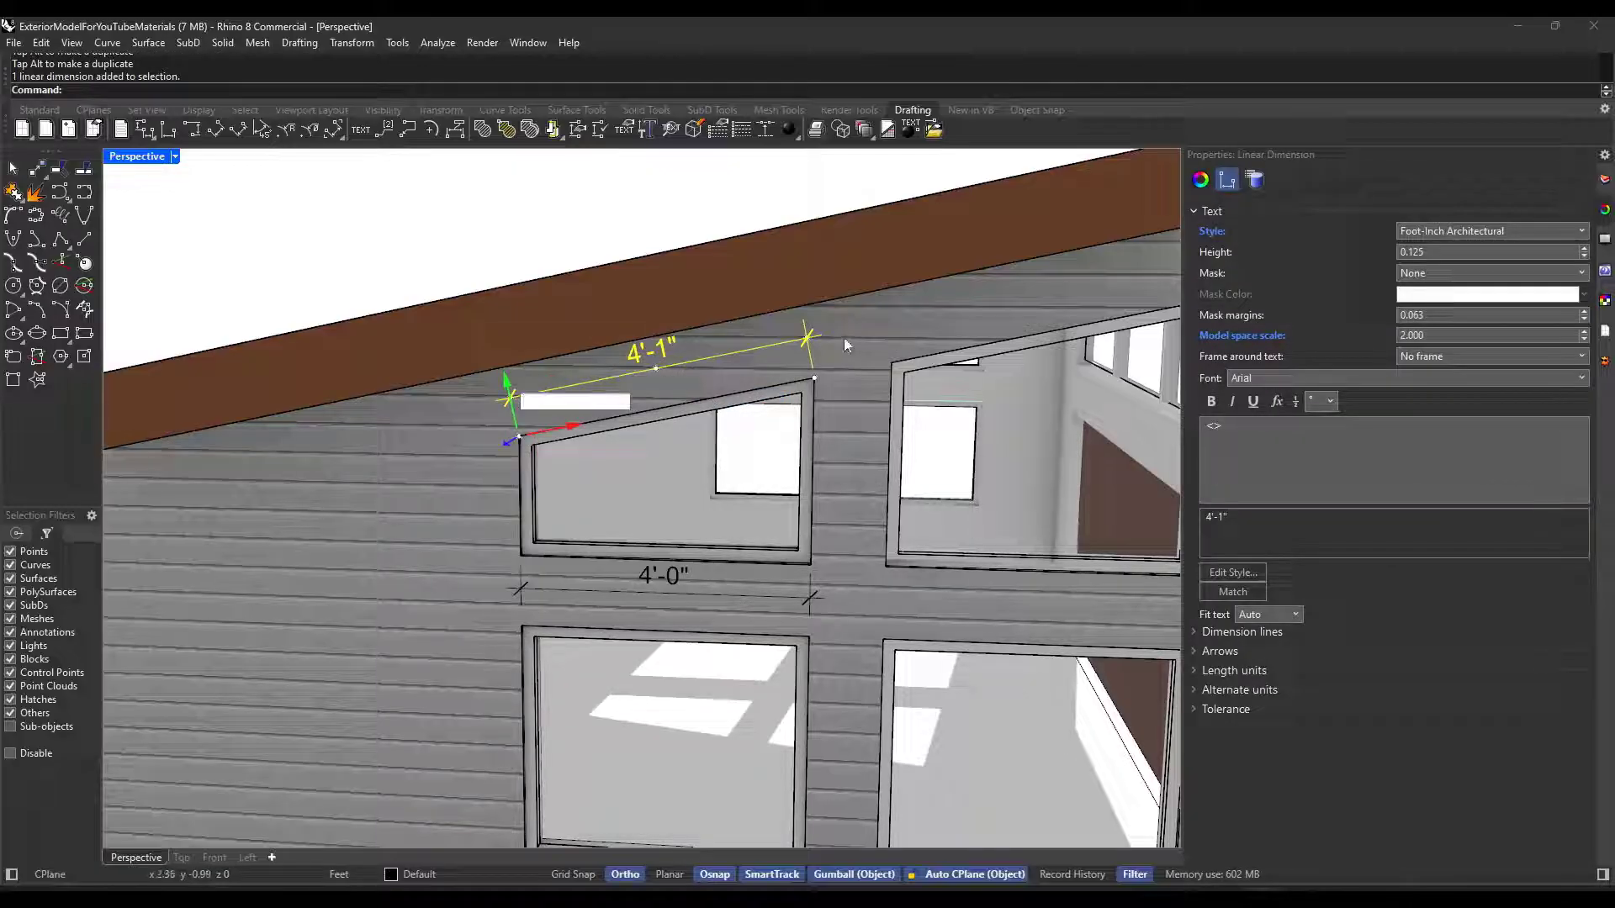
click(806, 340)
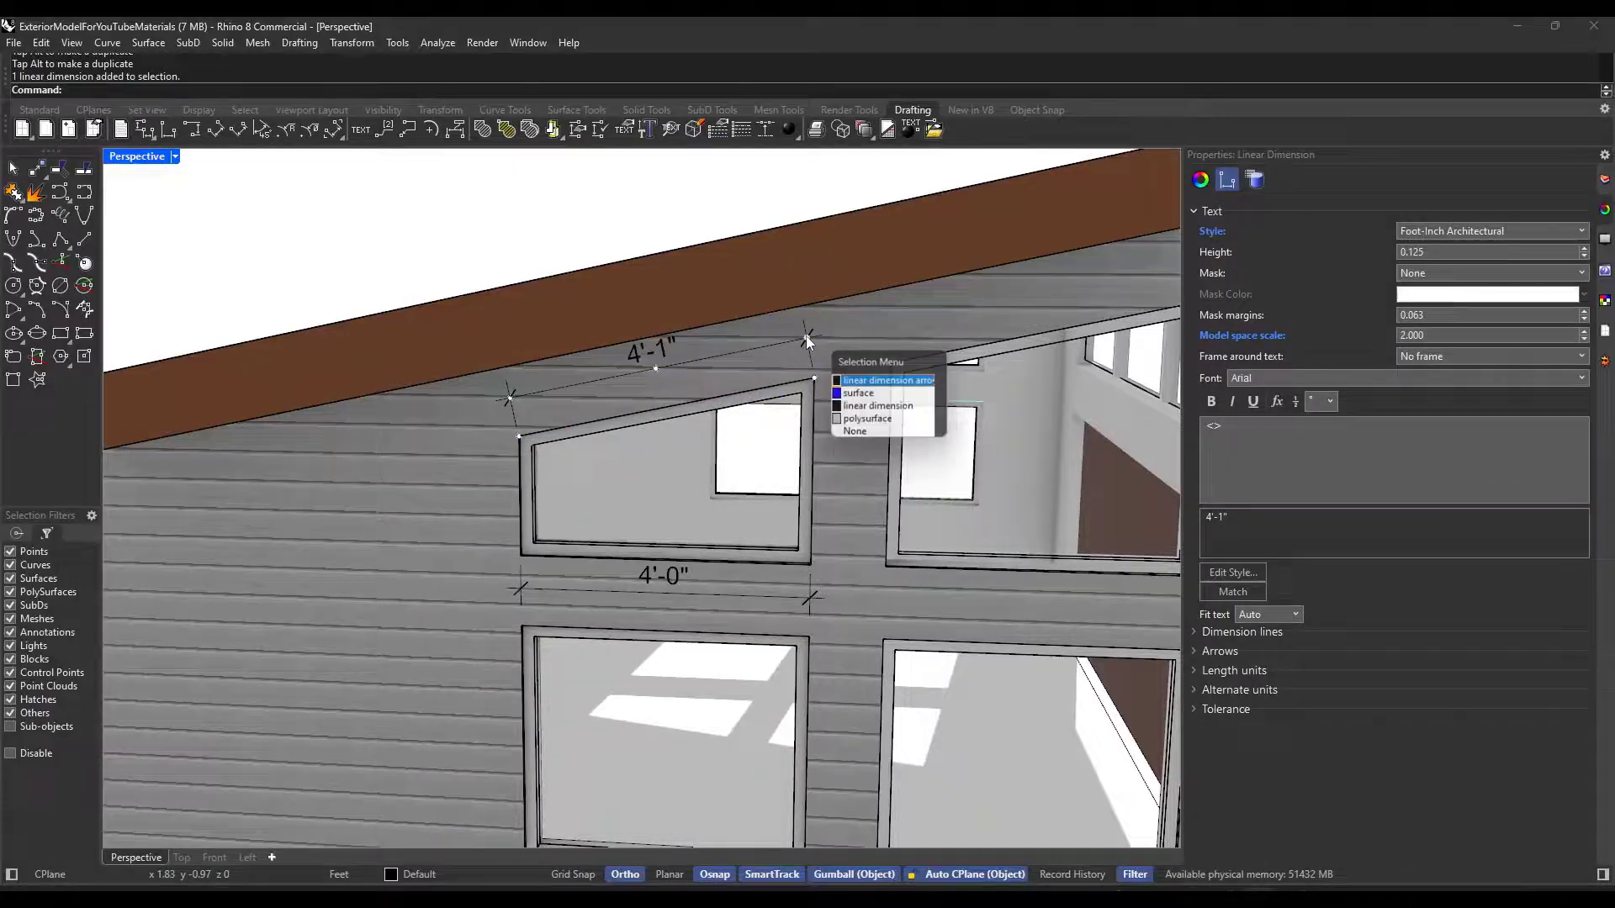
click(880, 386)
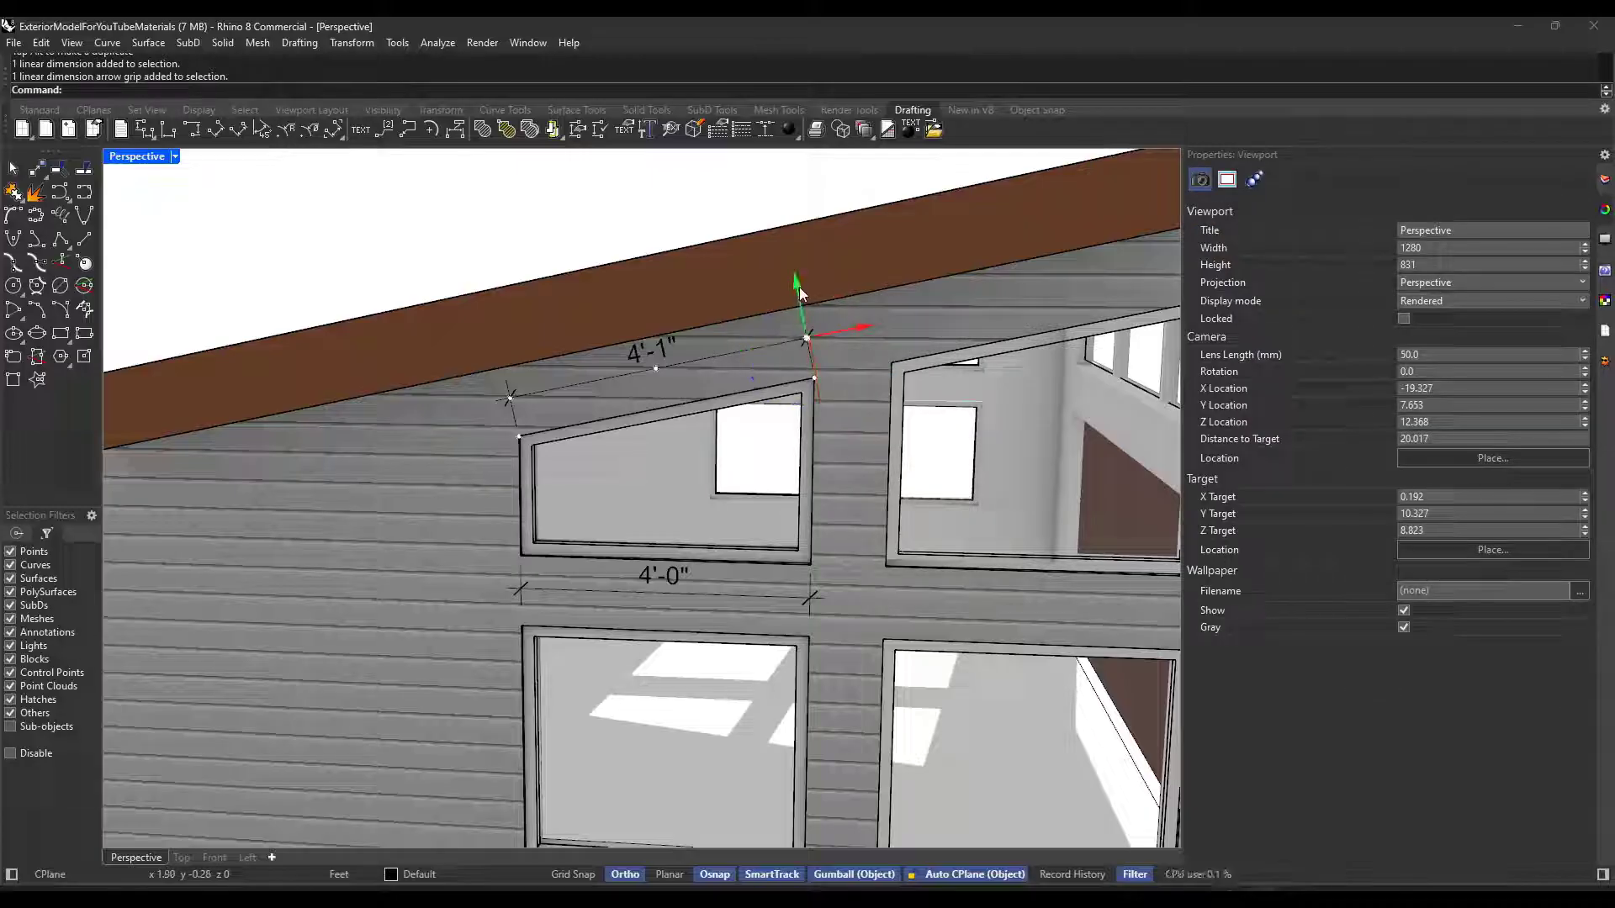
drag(799, 286, 804, 304)
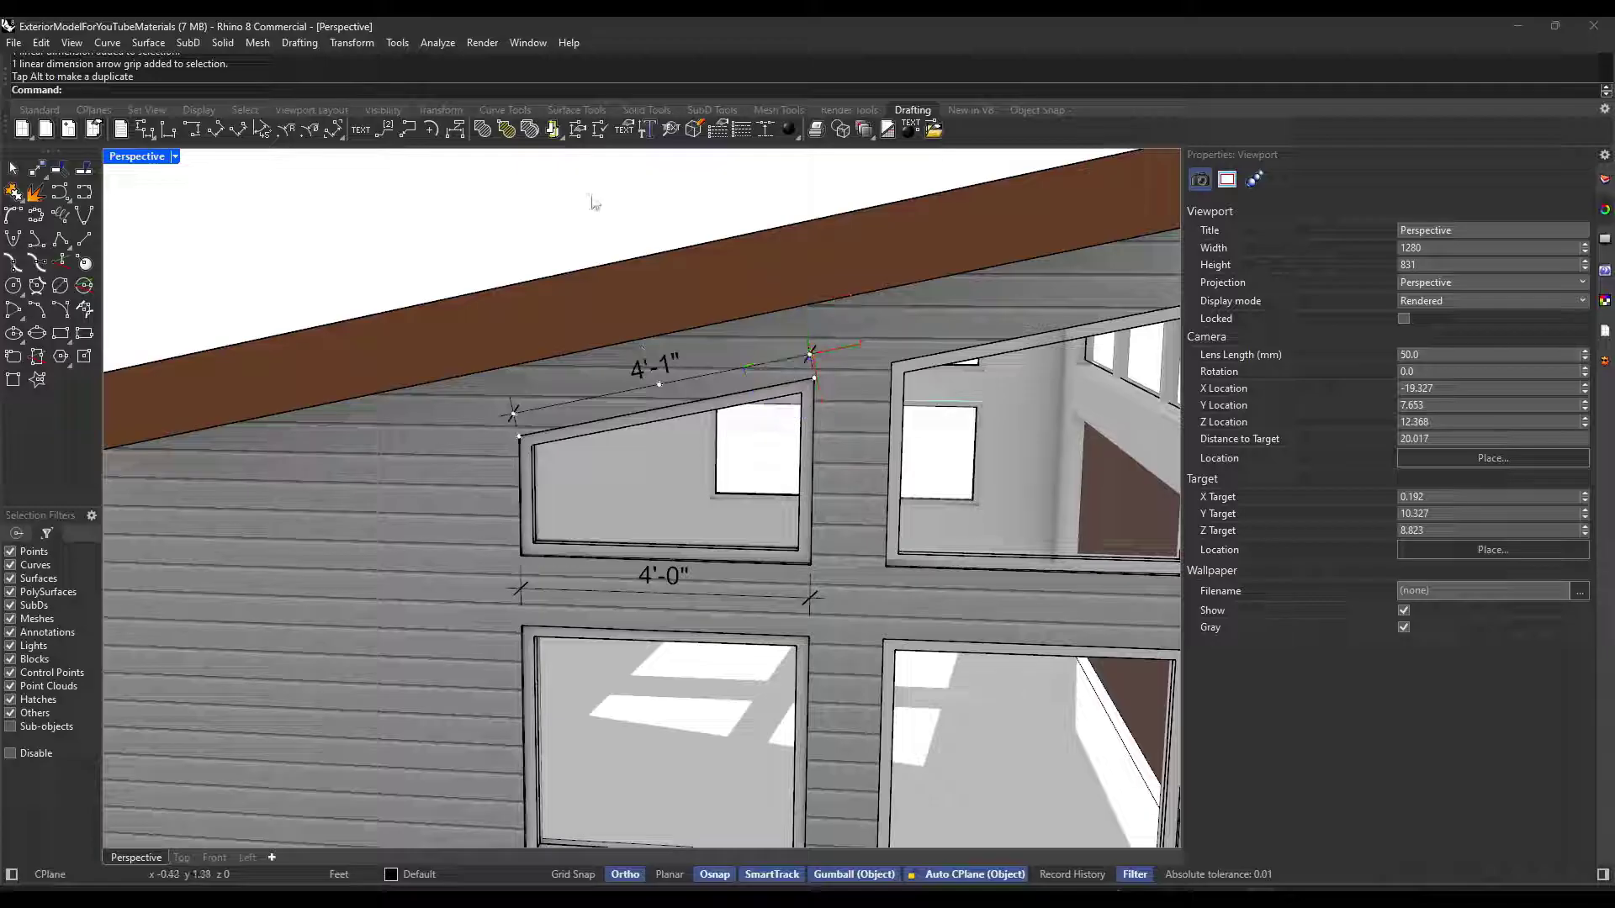
scroll(612, 275, down, 6)
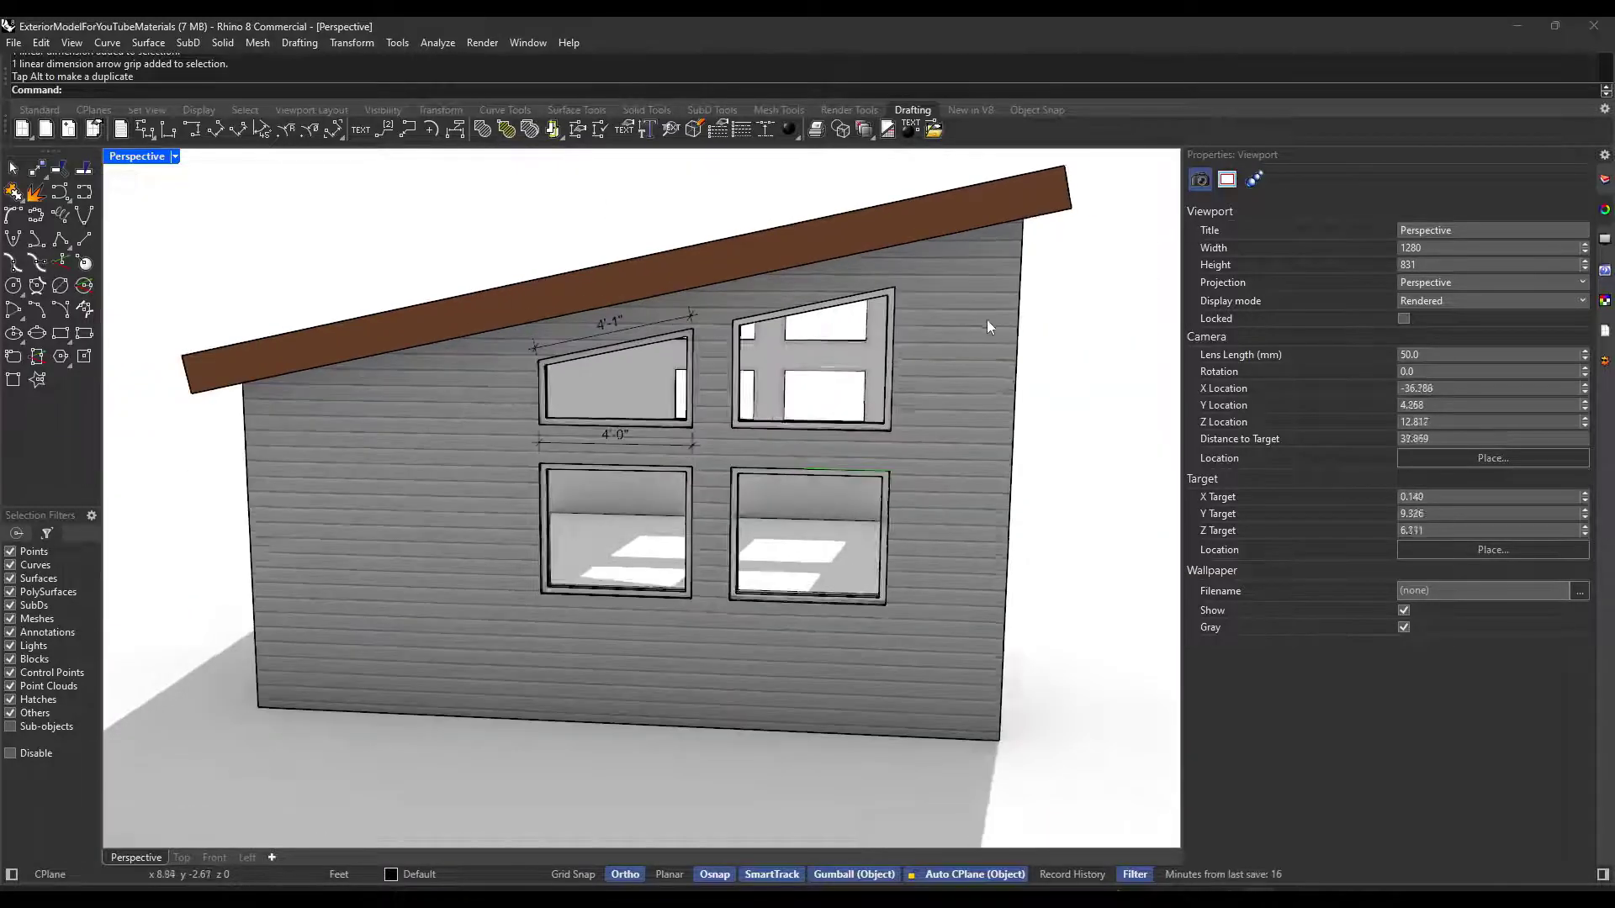
Select both dimensions on the smaller sloped window, along its angled top edge and below its bottom edge
scroll(987, 320, up, 2)
click(536, 307)
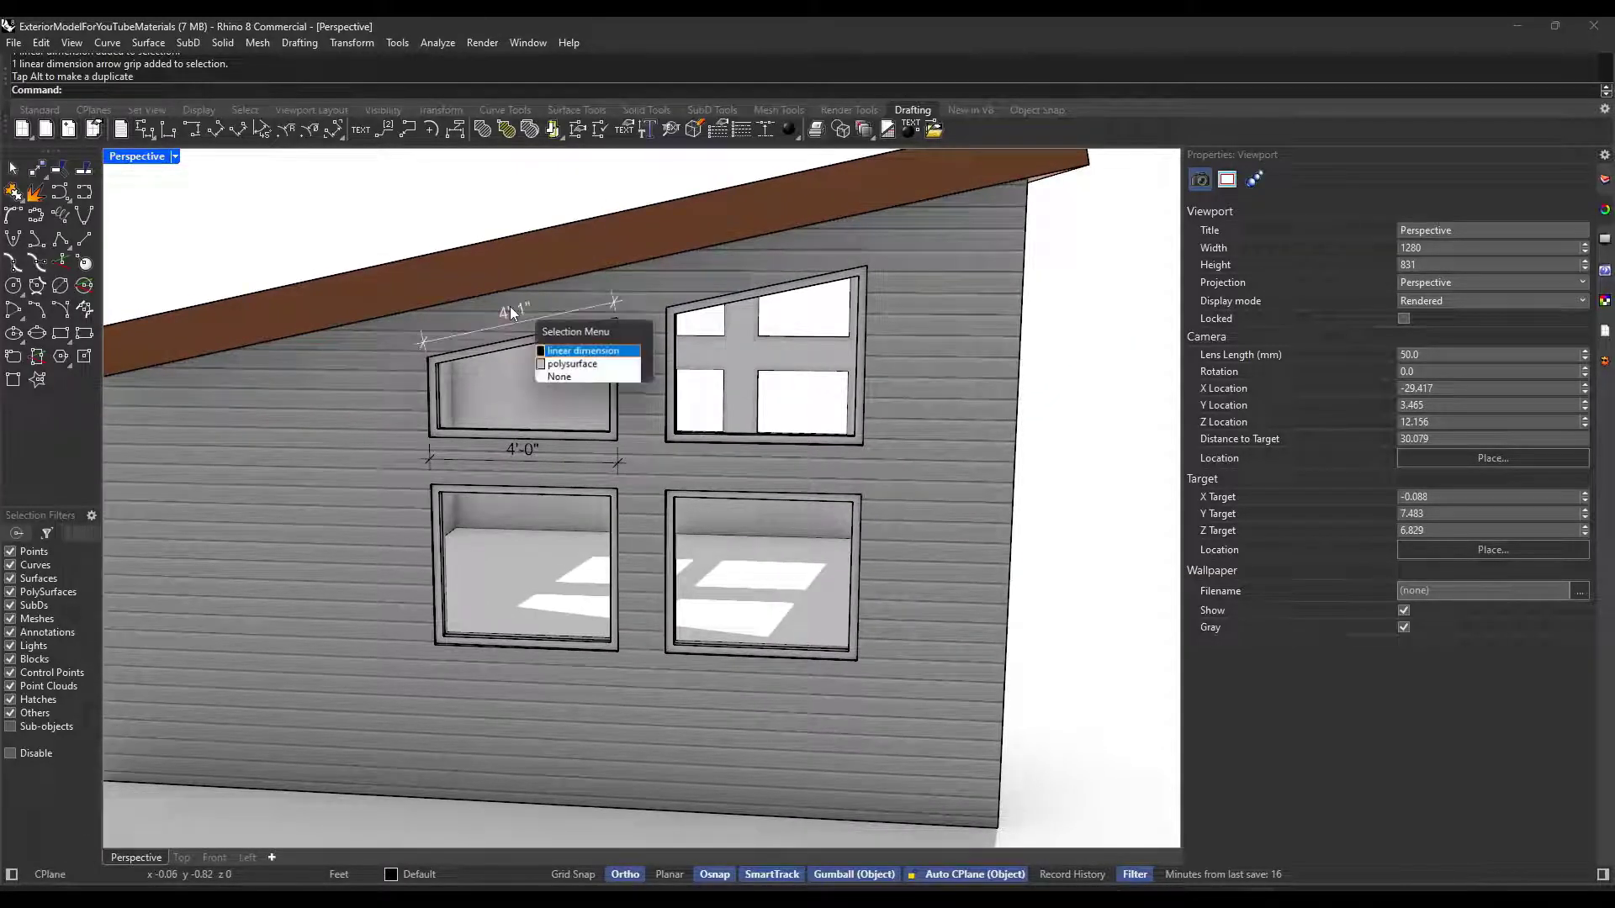
click(584, 351)
click(518, 451)
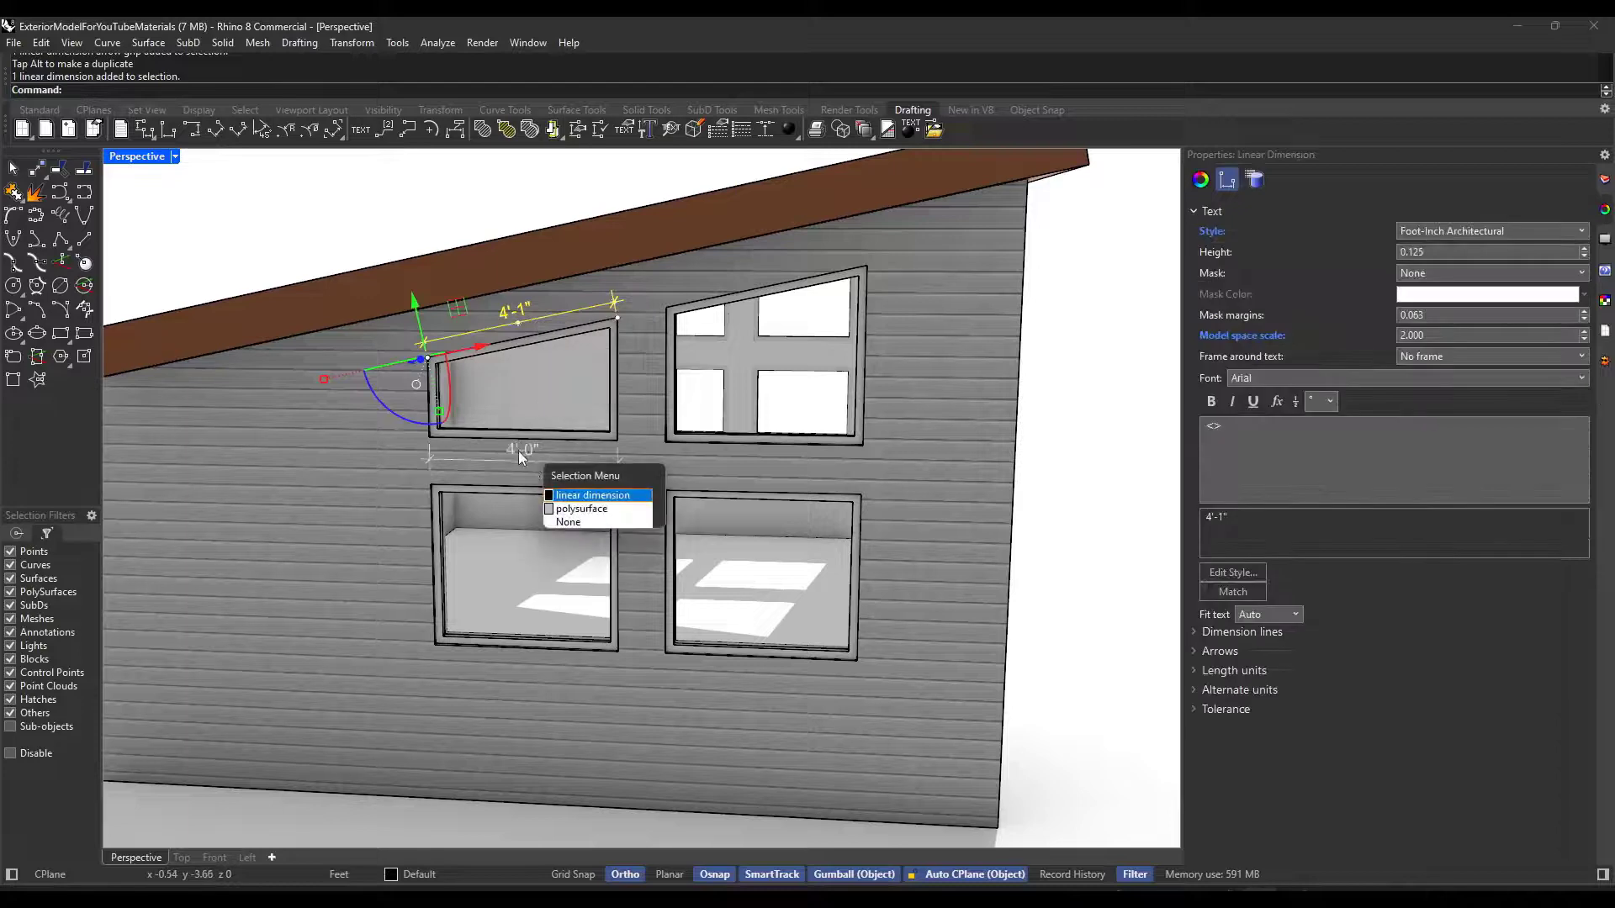
click(593, 496)
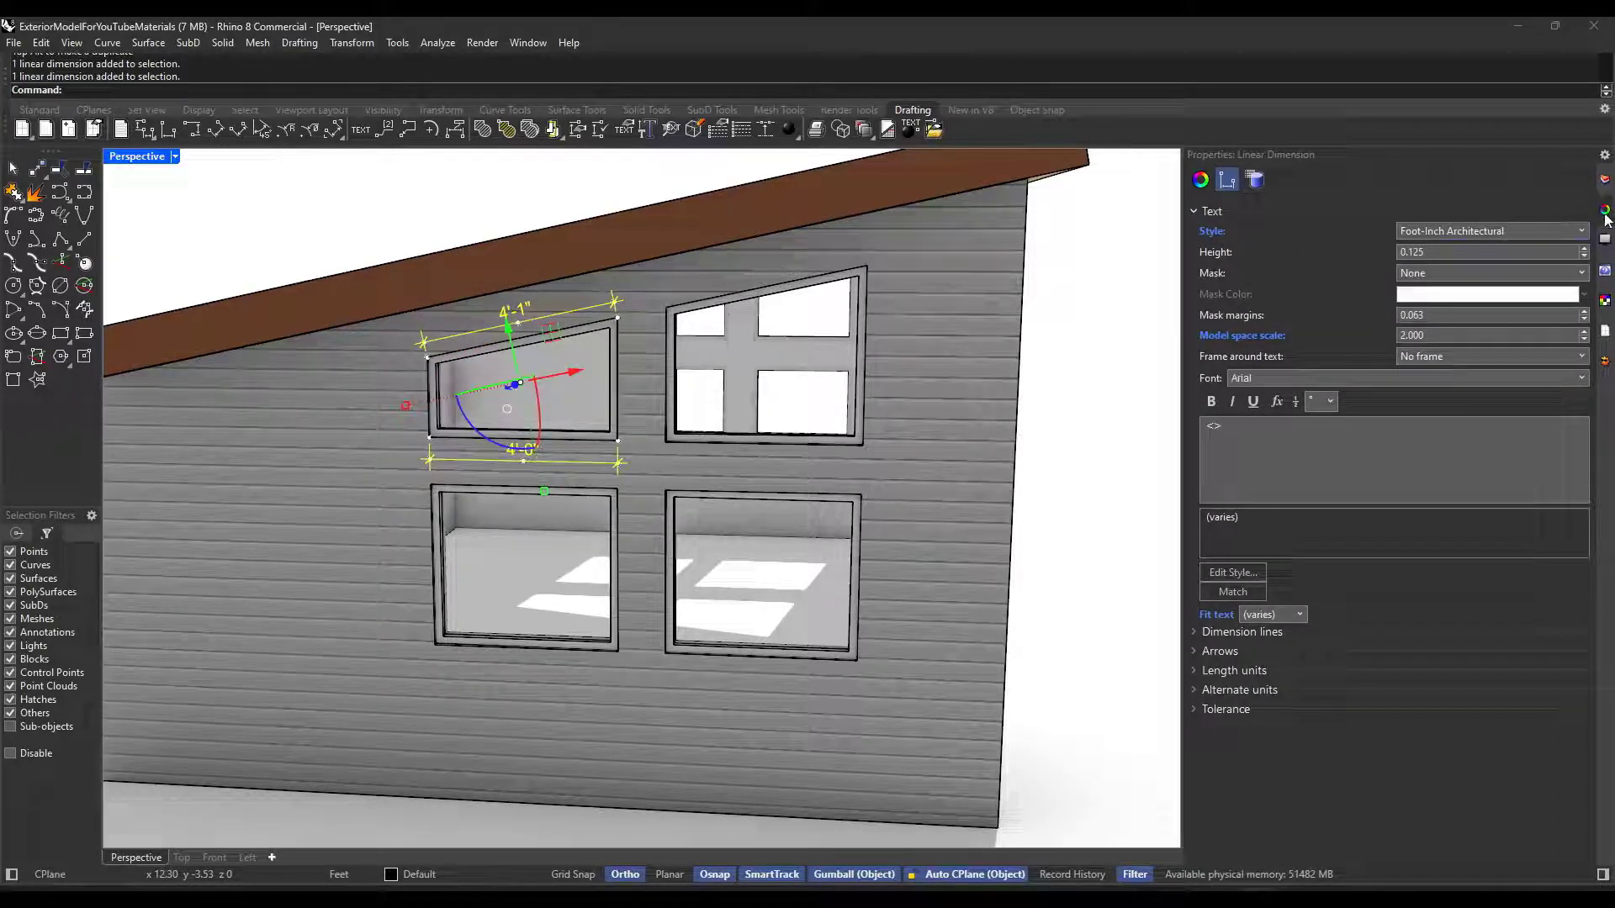
Create a layer named Dimensions and move the two selected window dimensions onto it
click(1604, 182)
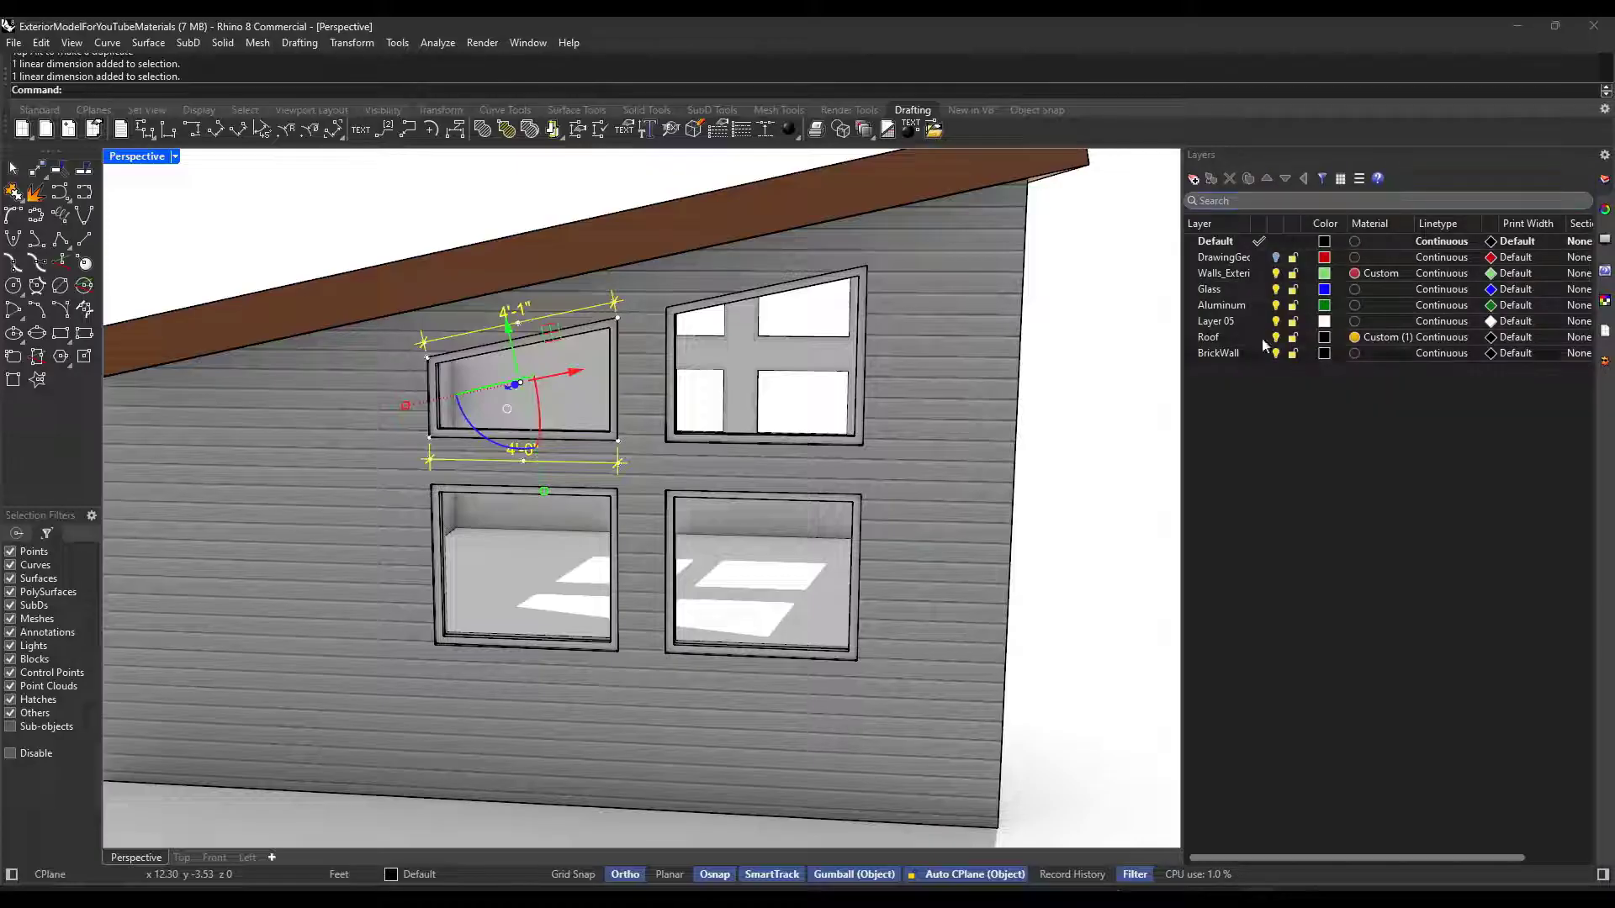
click(1192, 179)
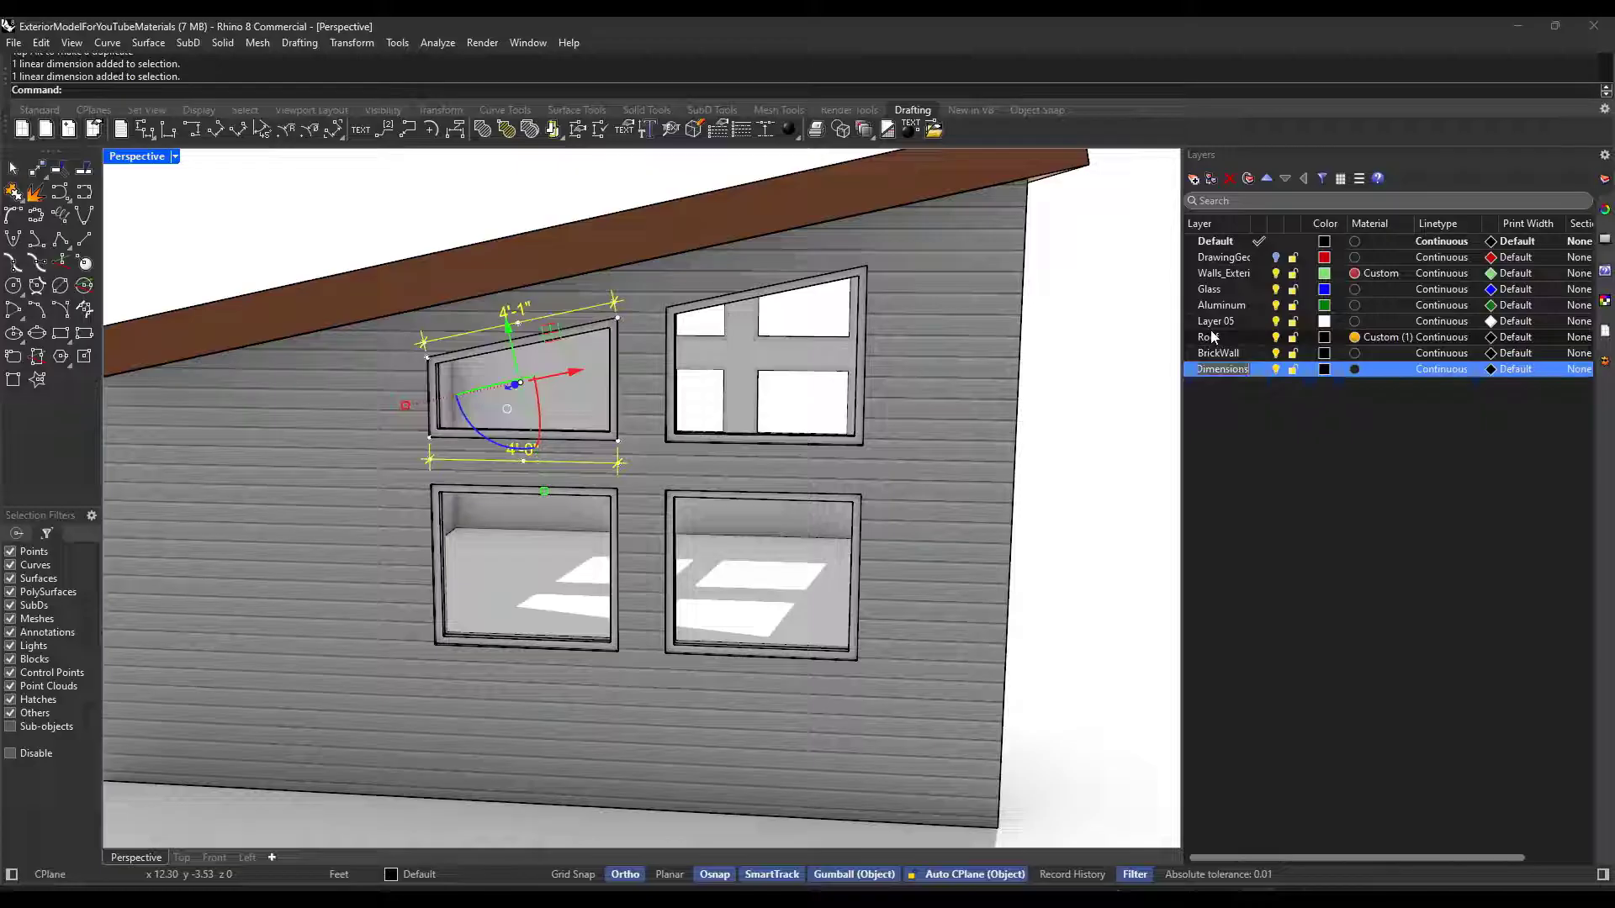
key(Return)
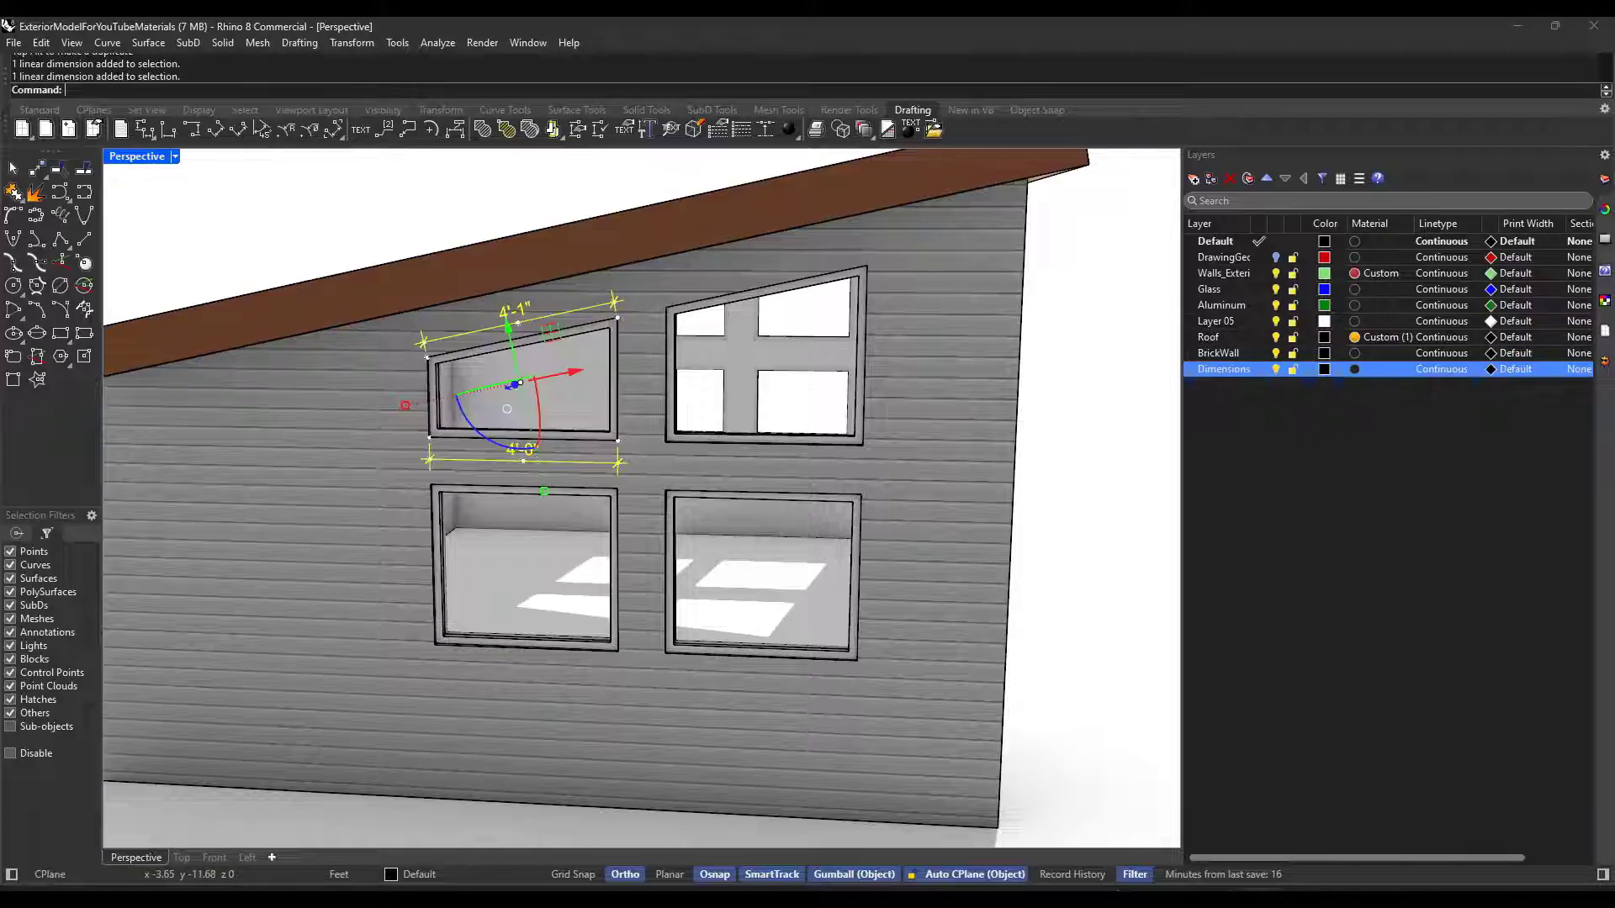
click(467, 873)
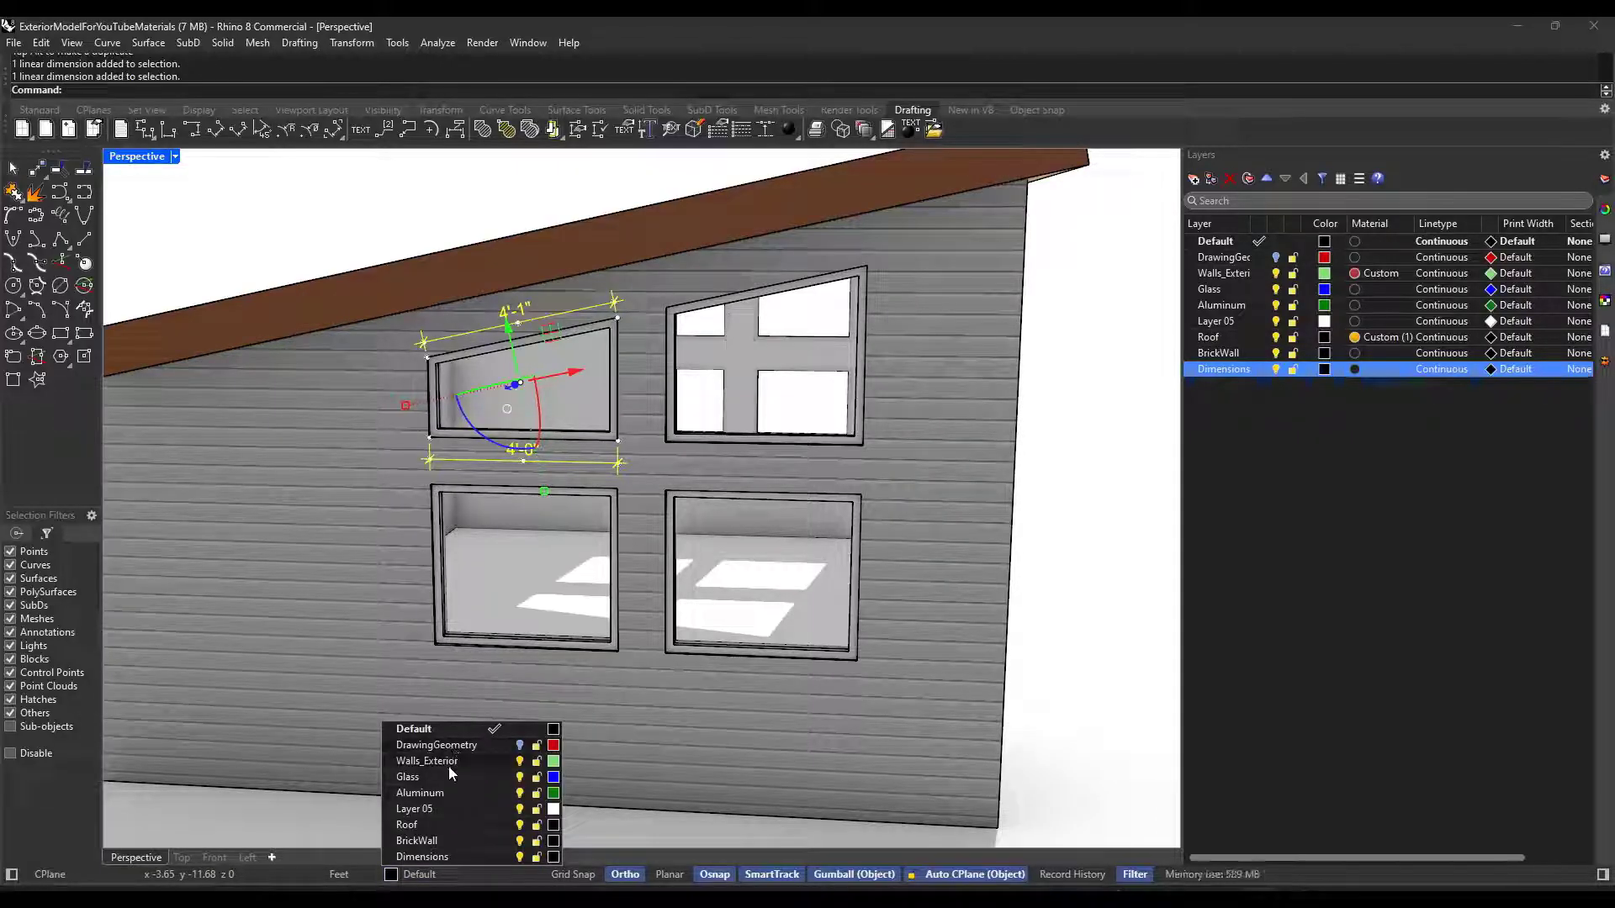
click(422, 856)
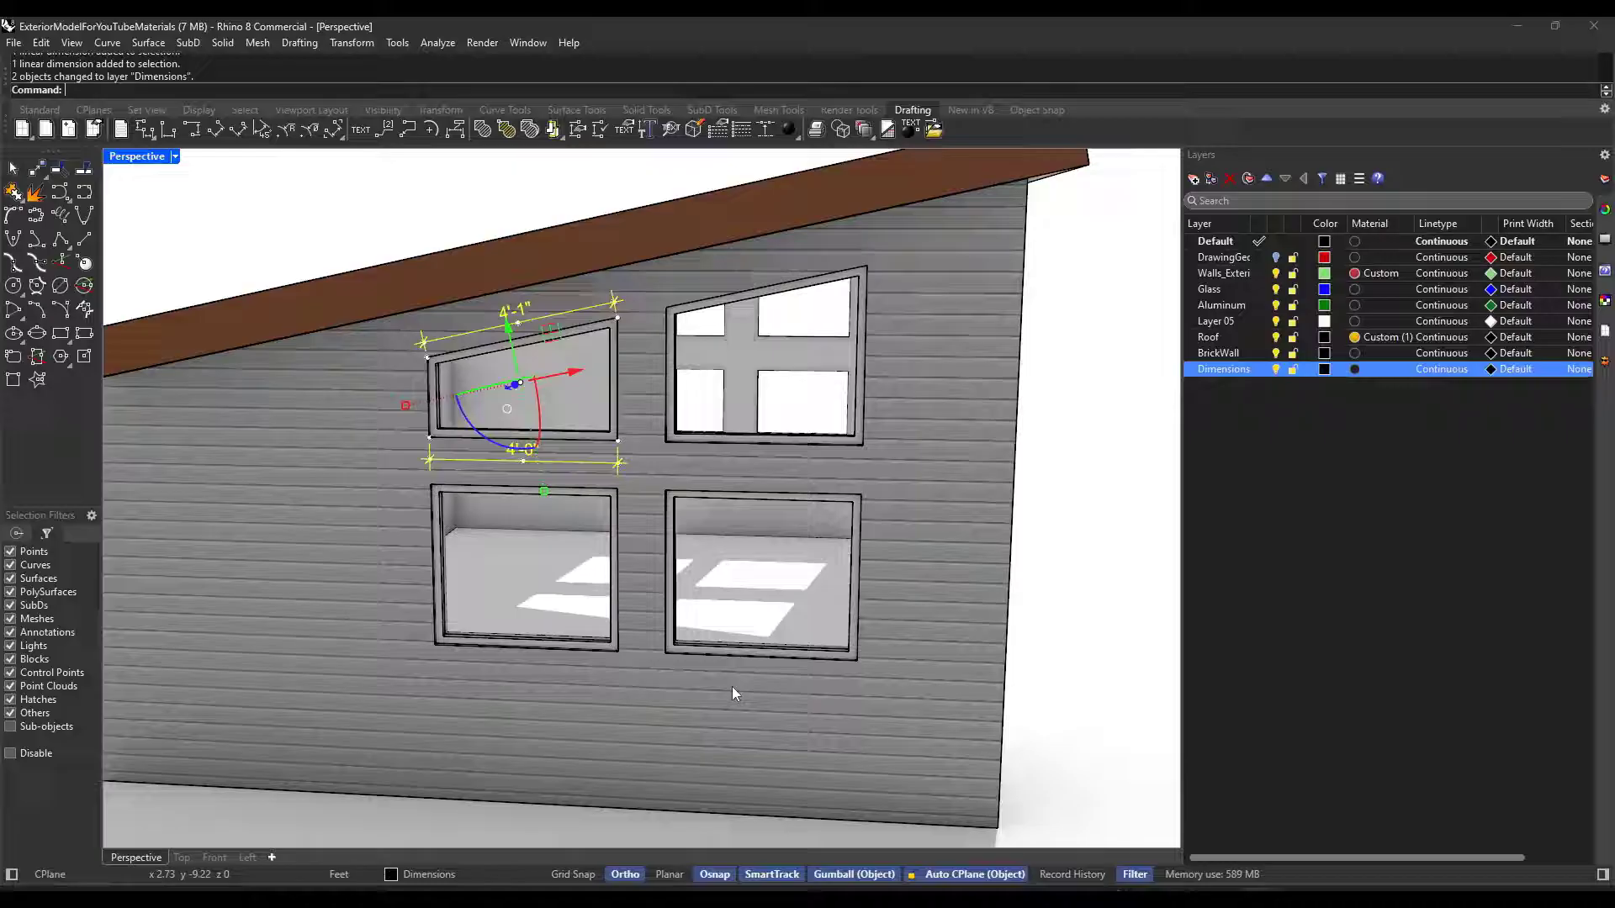
Toggle the Dimensions layer's visibility off and on to check its effect on the window dimensions, leaving the layer on
click(1275, 370)
click(1275, 370)
click(1275, 370)
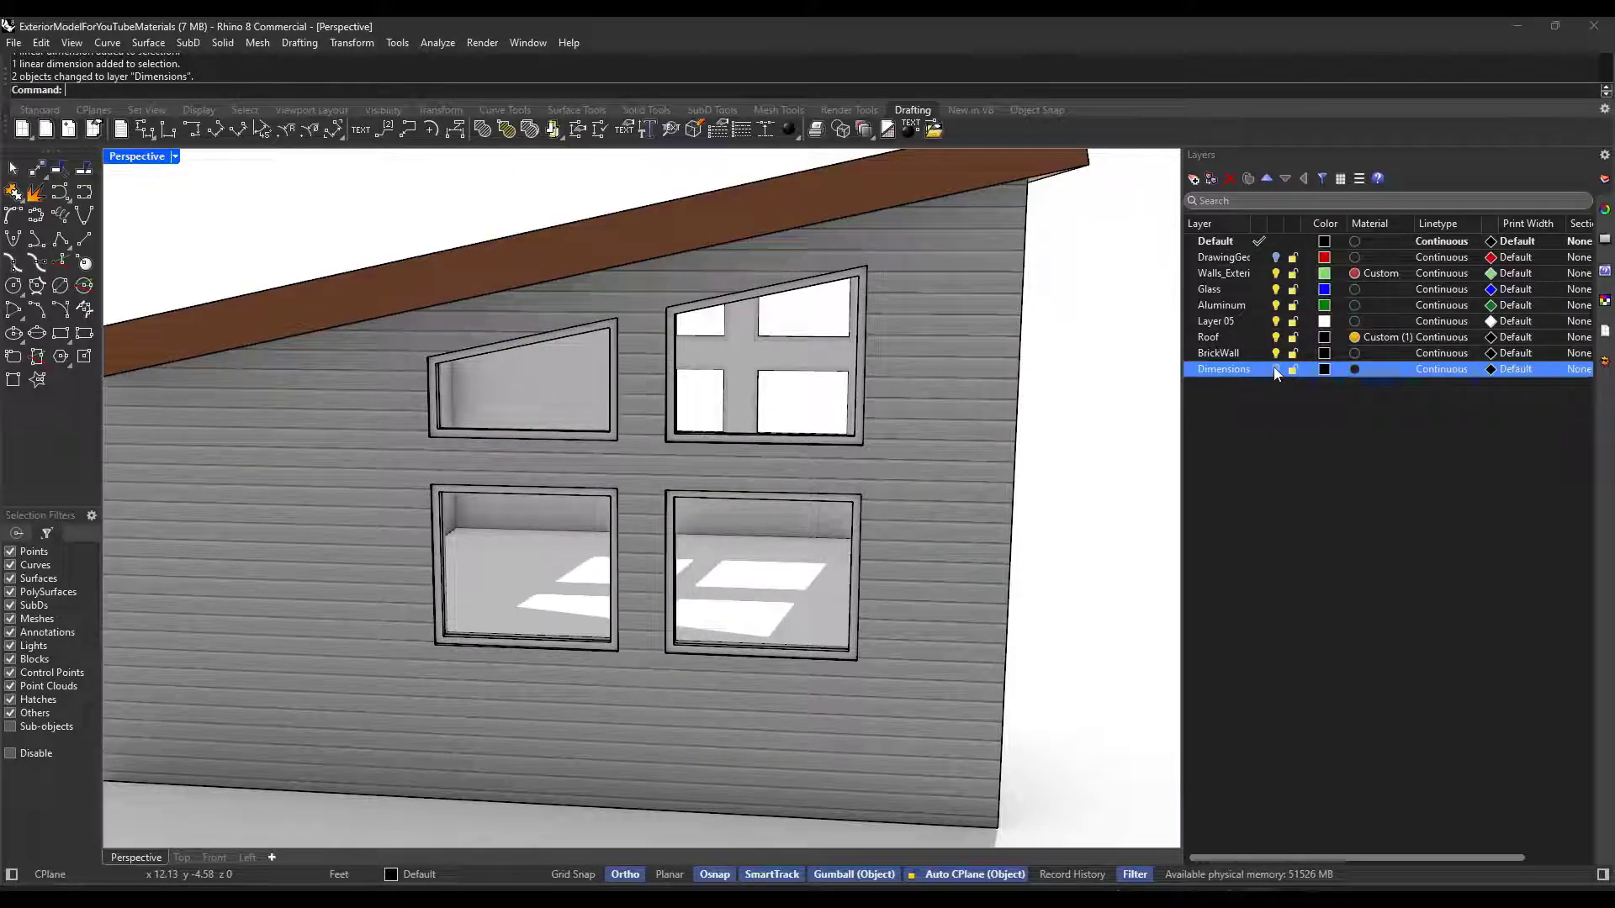
click(1275, 370)
right_drag(951, 452, 895, 467)
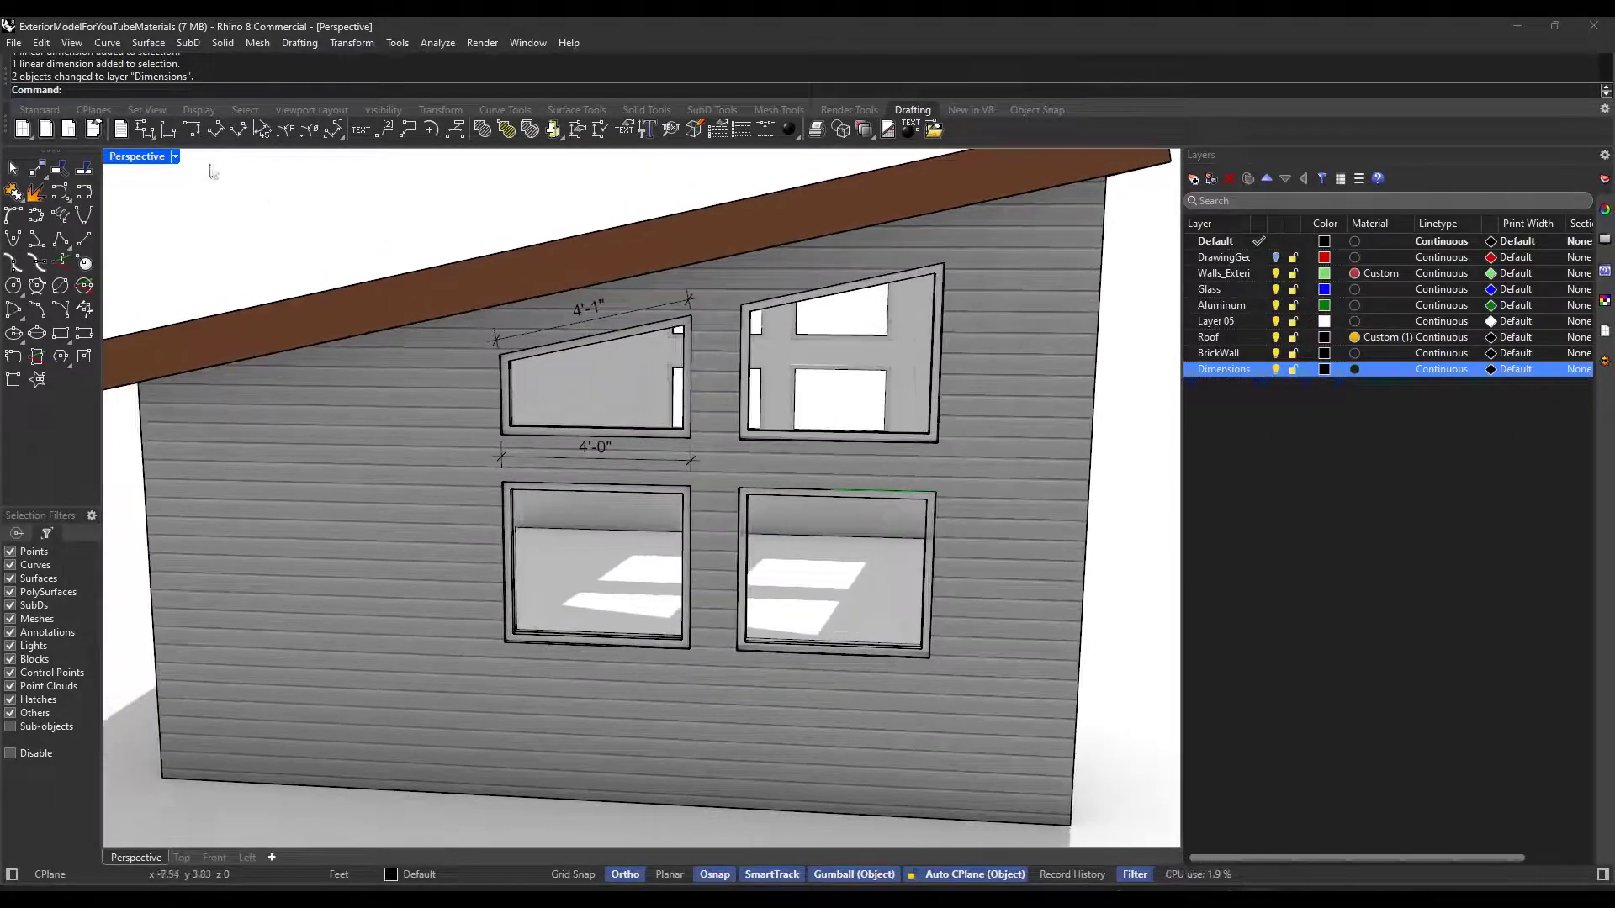
Restore the four-viewport layout and examine the window dimensions on the building in the Perspective and Left views
double_click(138, 158)
scroll(751, 457, down, 5)
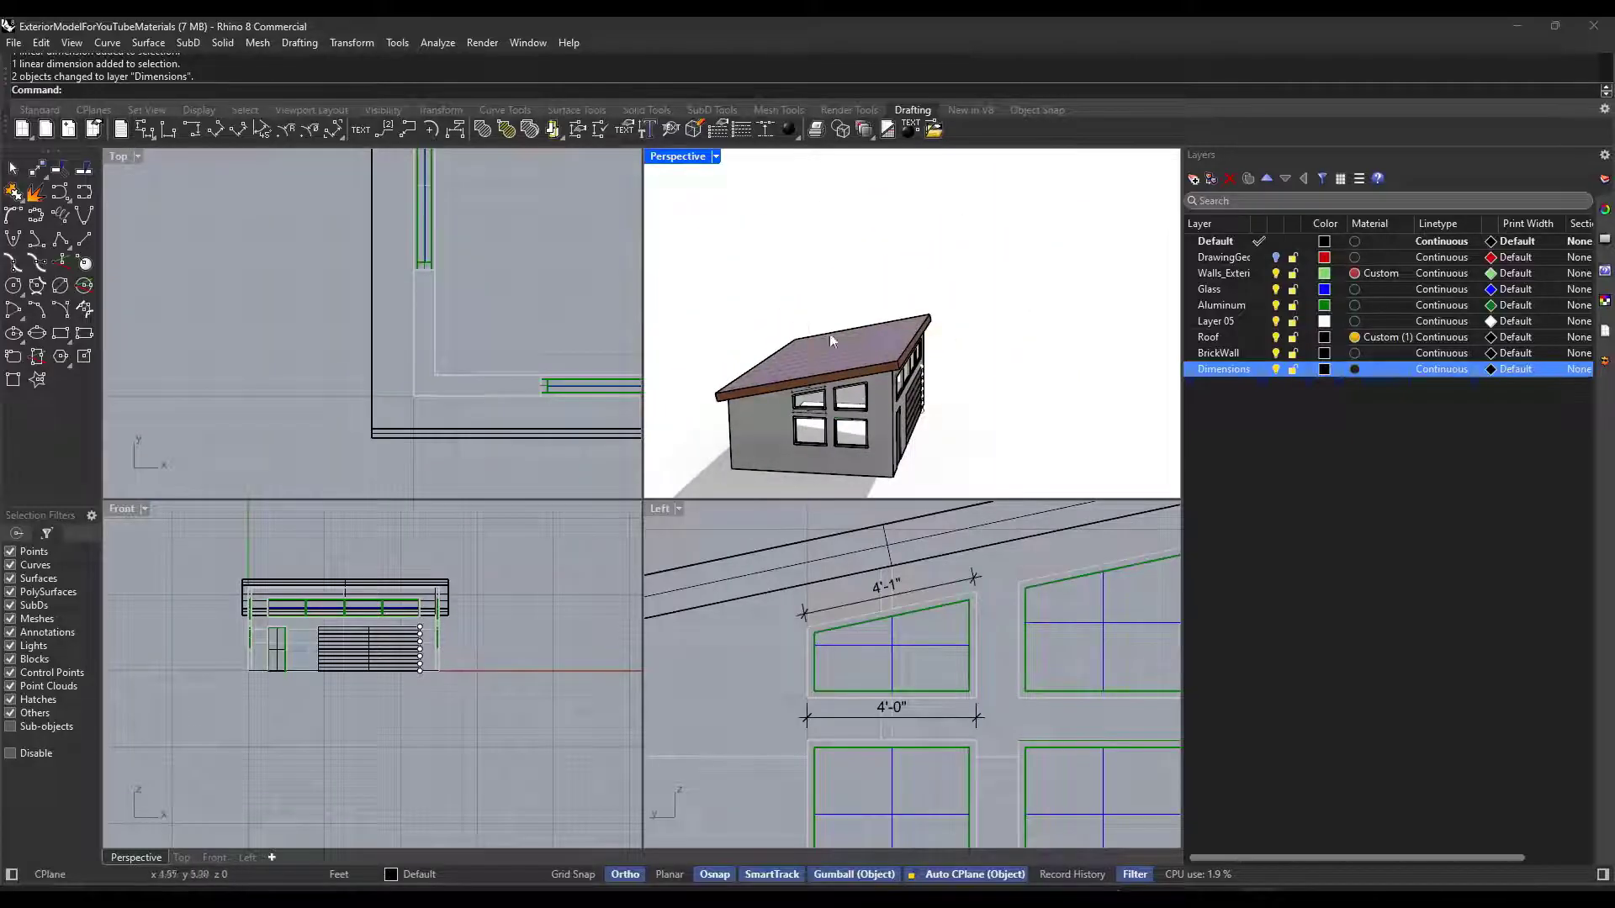
scroll(801, 449, up, 10)
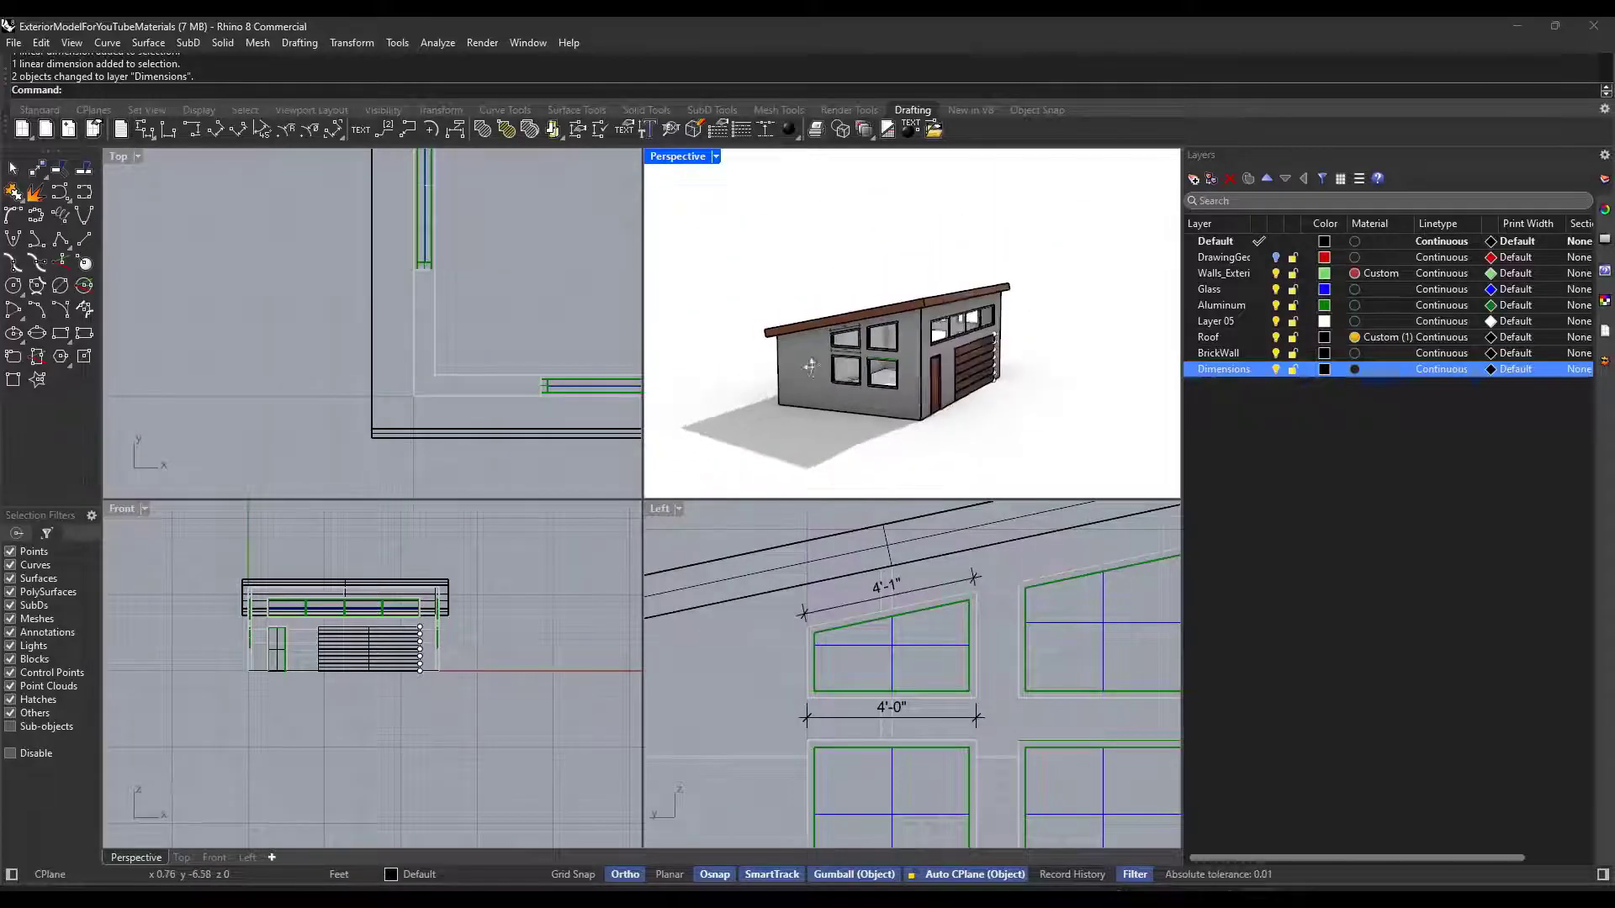
scroll(915, 607, down, 5)
scroll(883, 581, up, 7)
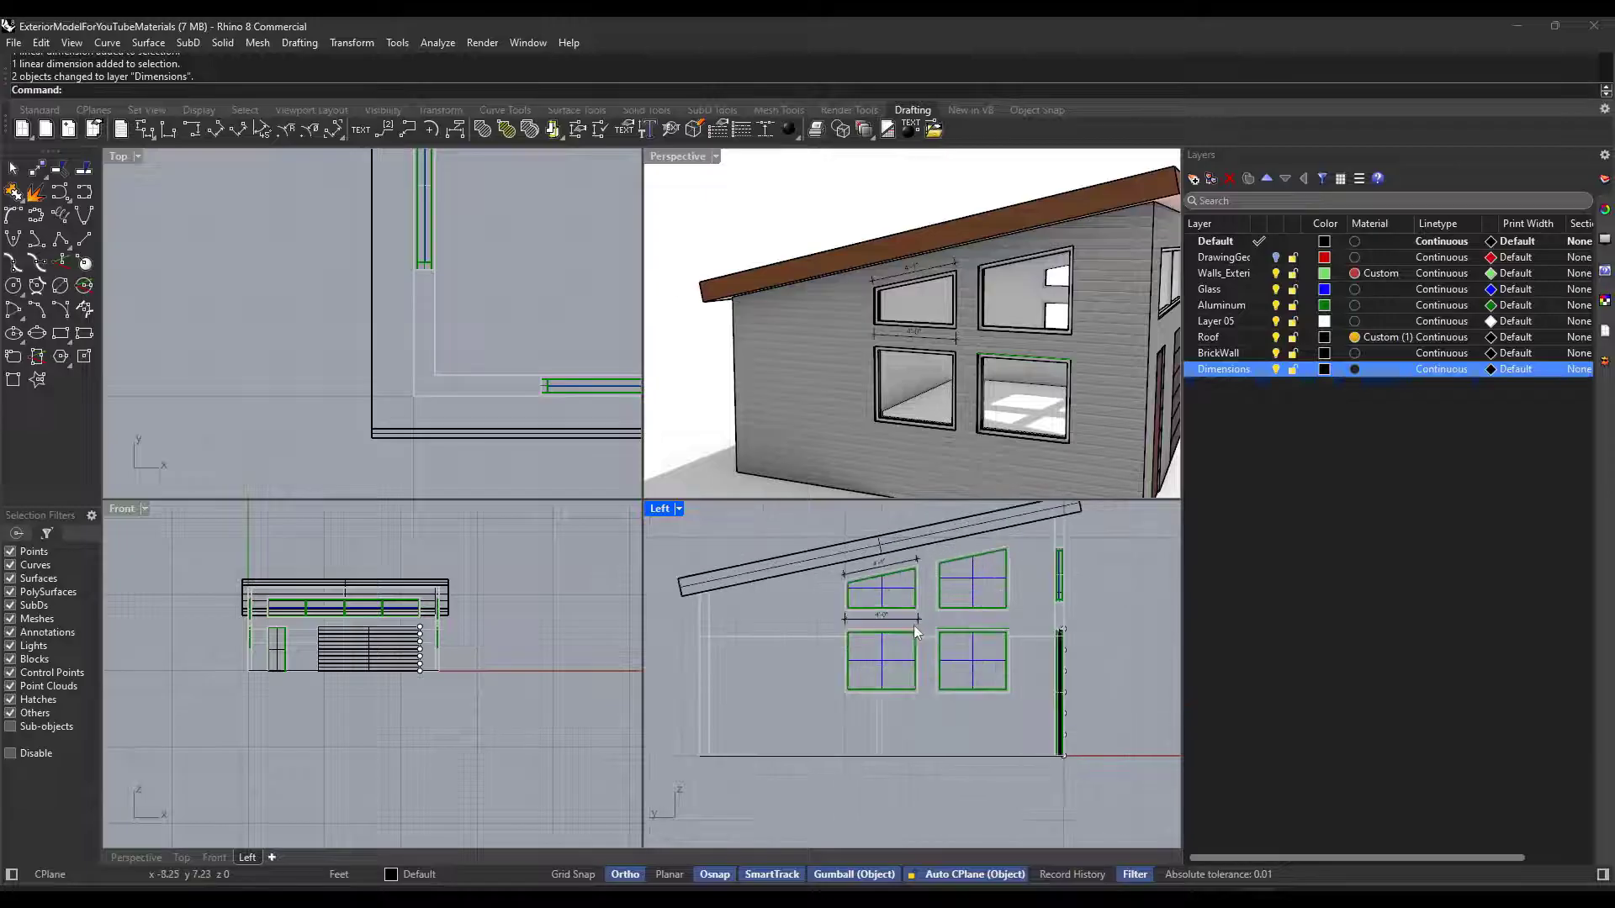
scroll(883, 577, down, 4)
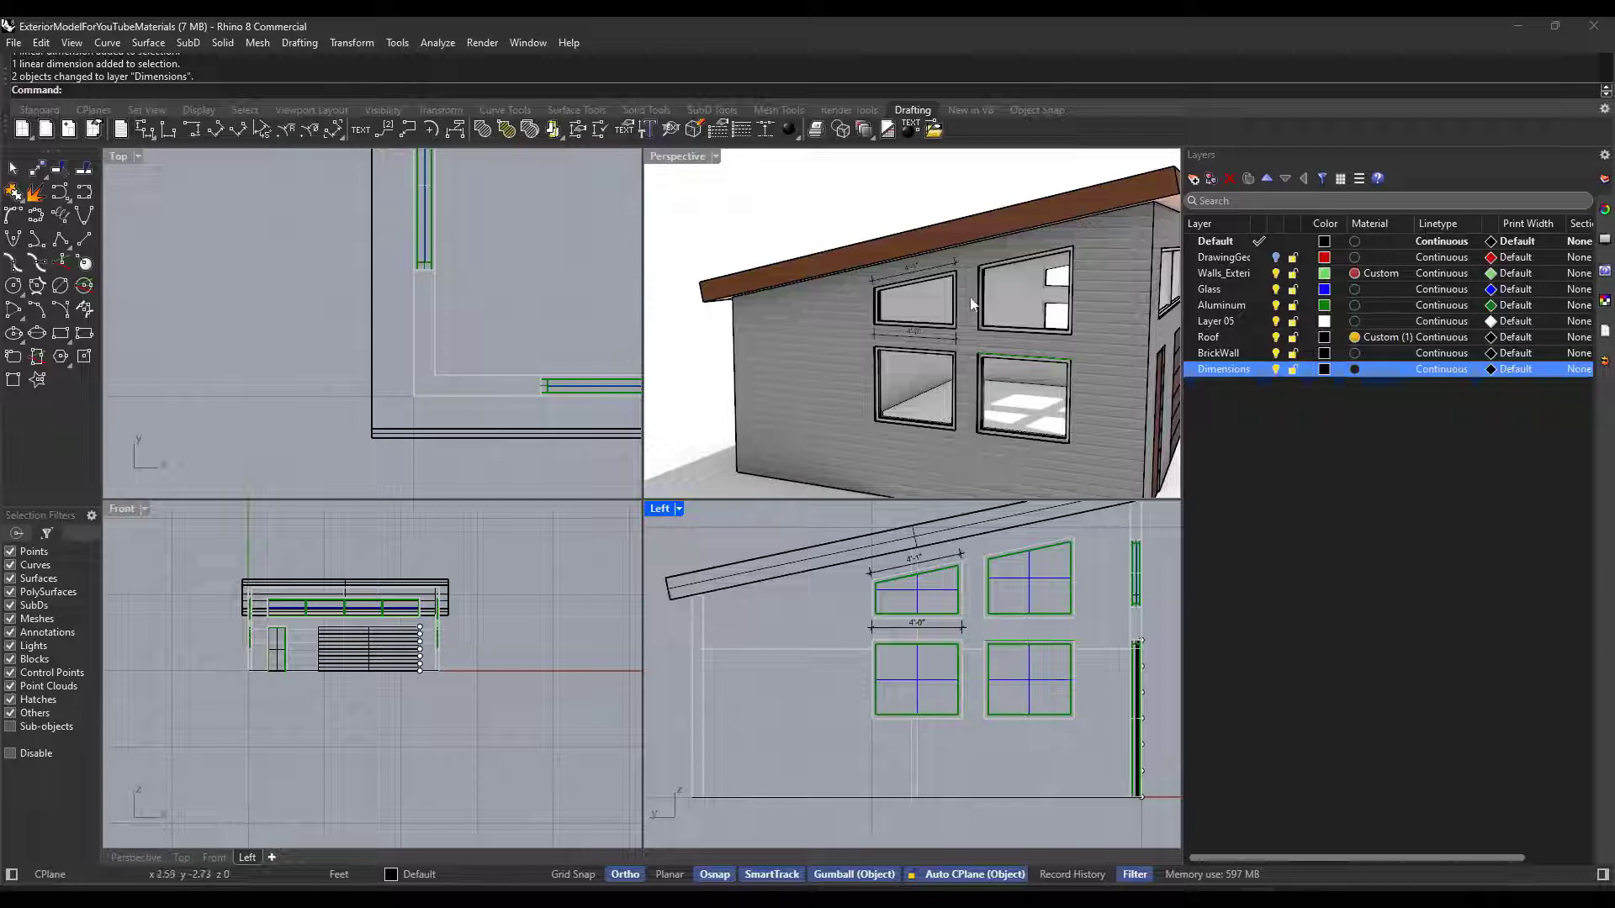
scroll(970, 305, down, 4)
scroll(1049, 315, up, 4)
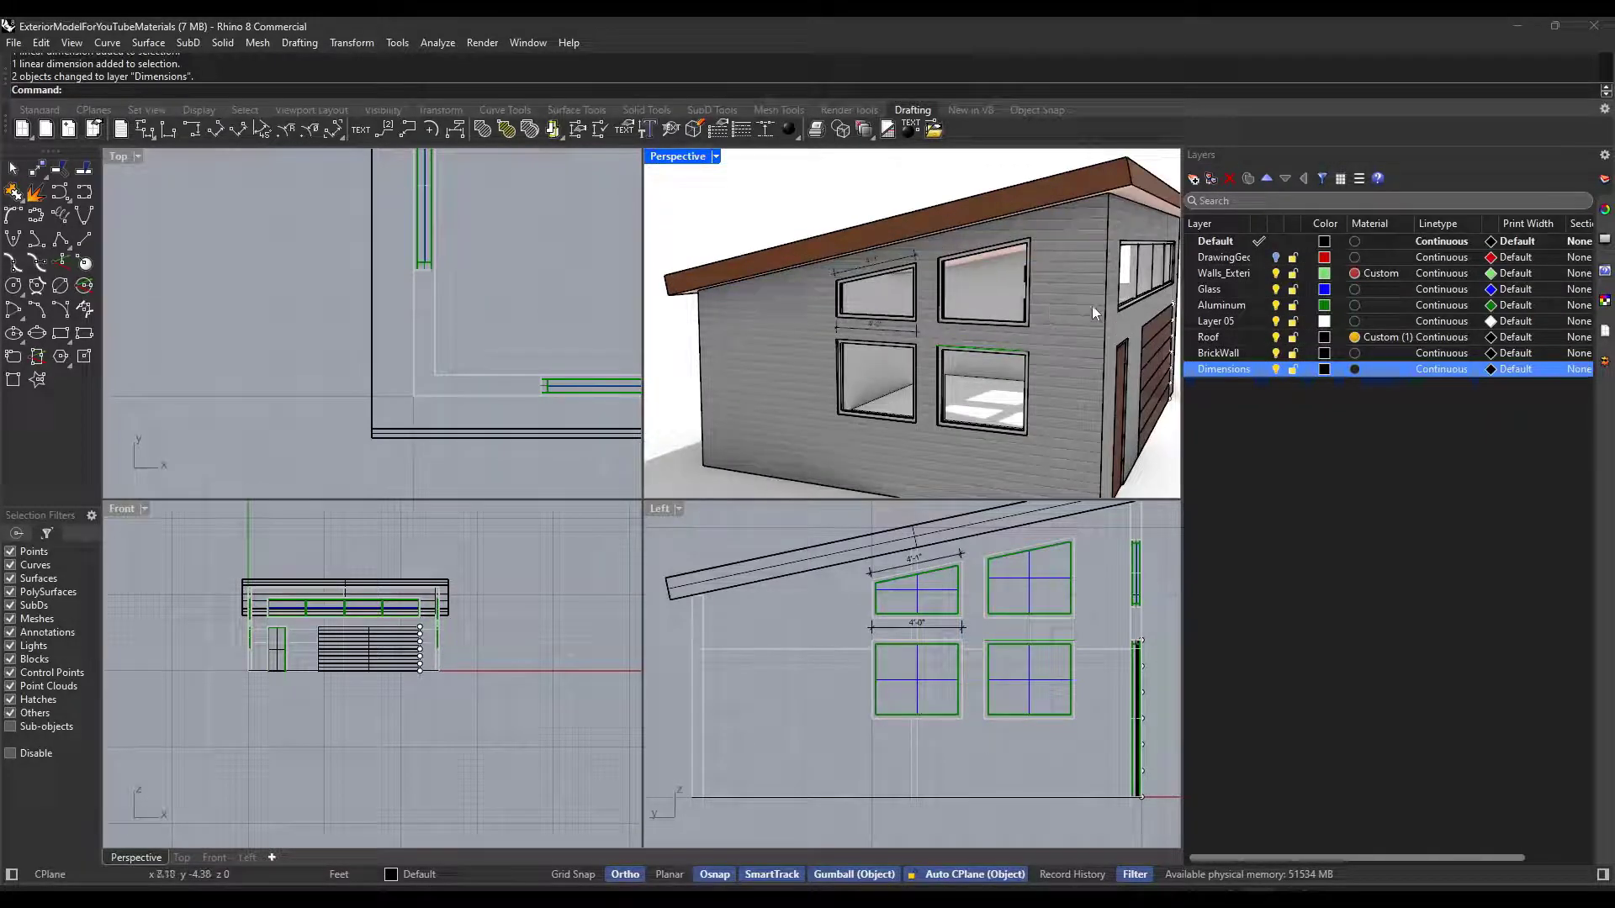